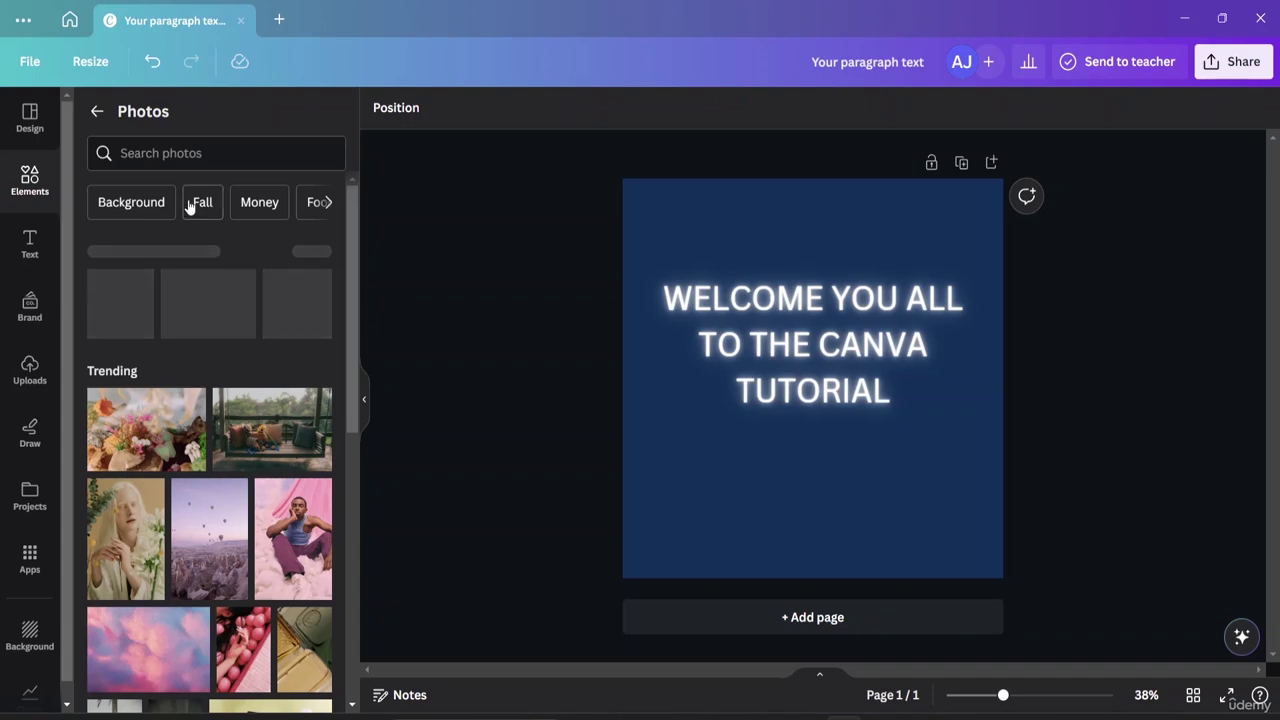
Search the photos for football and insert the brown football with white stripes into the design
left_click(180, 157)
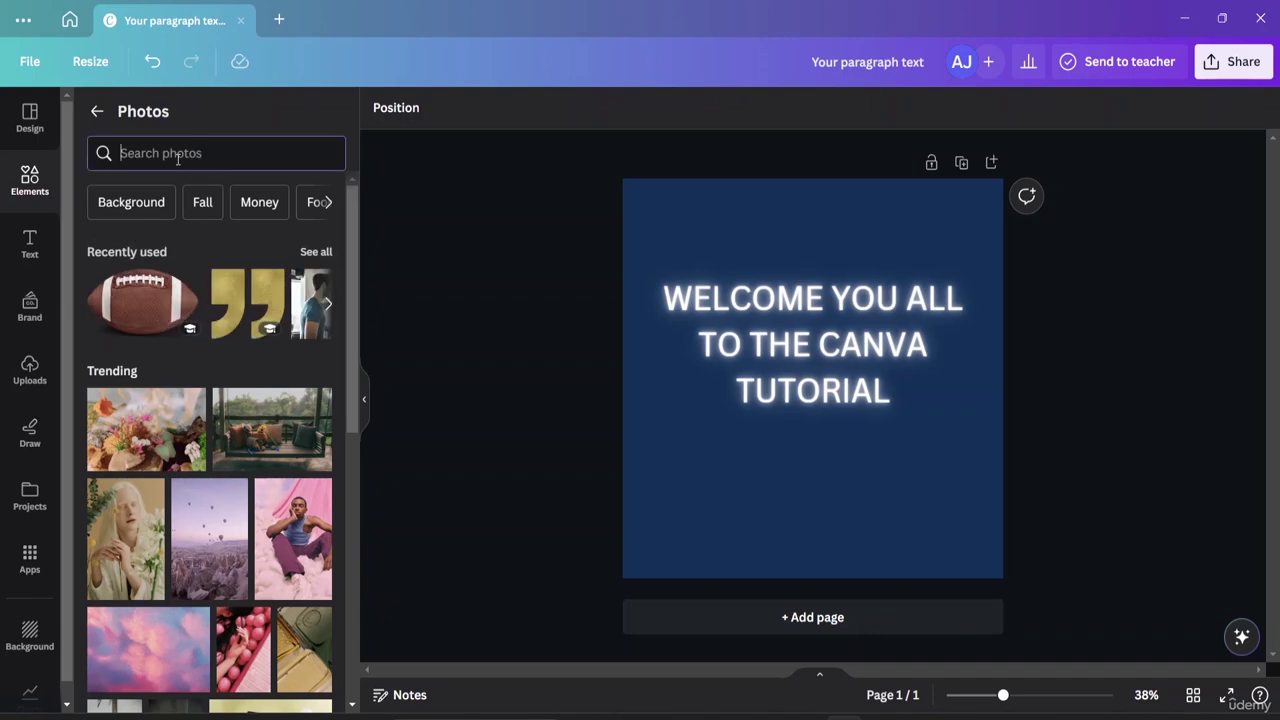
type("footb")
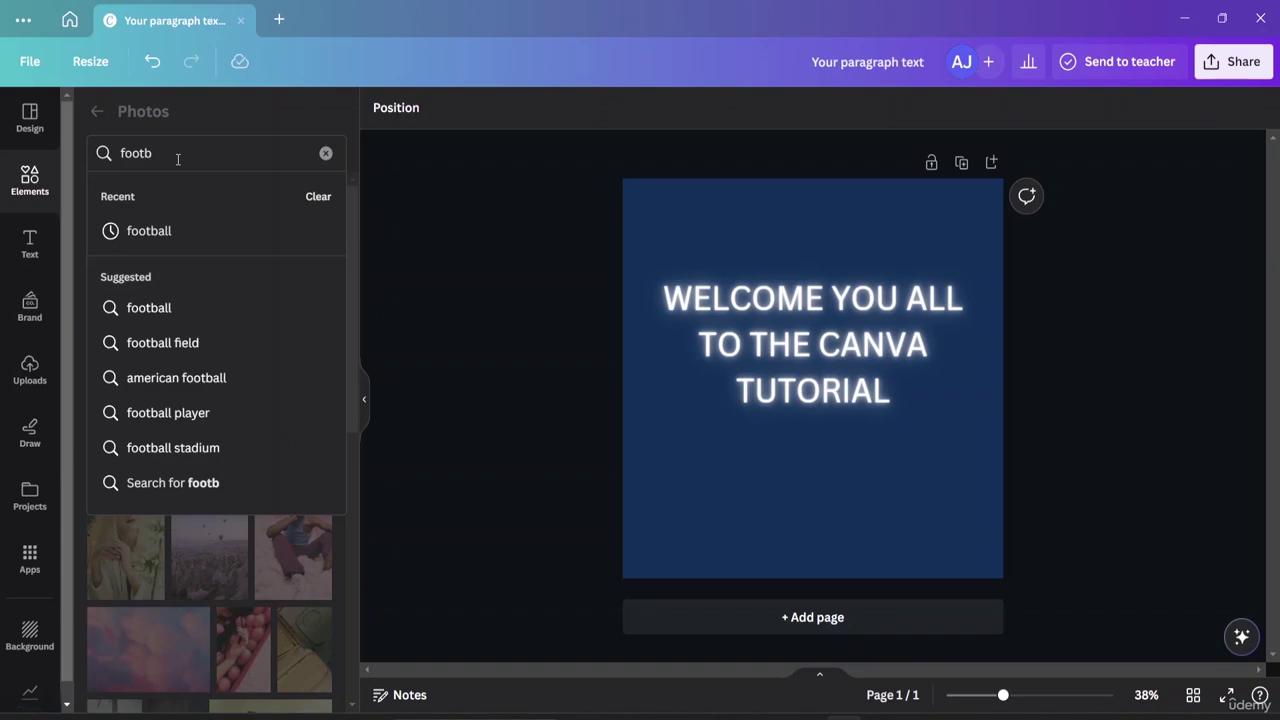
left_click(146, 238)
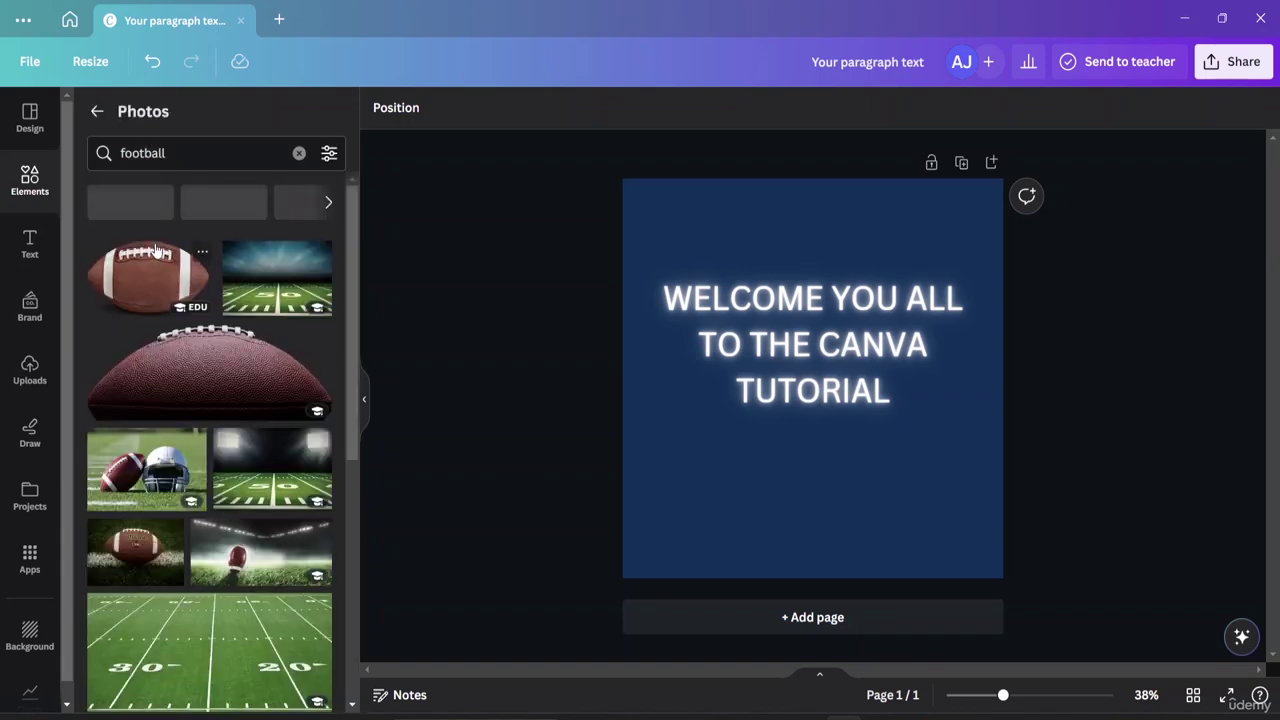
scroll(228, 350, "down", 10)
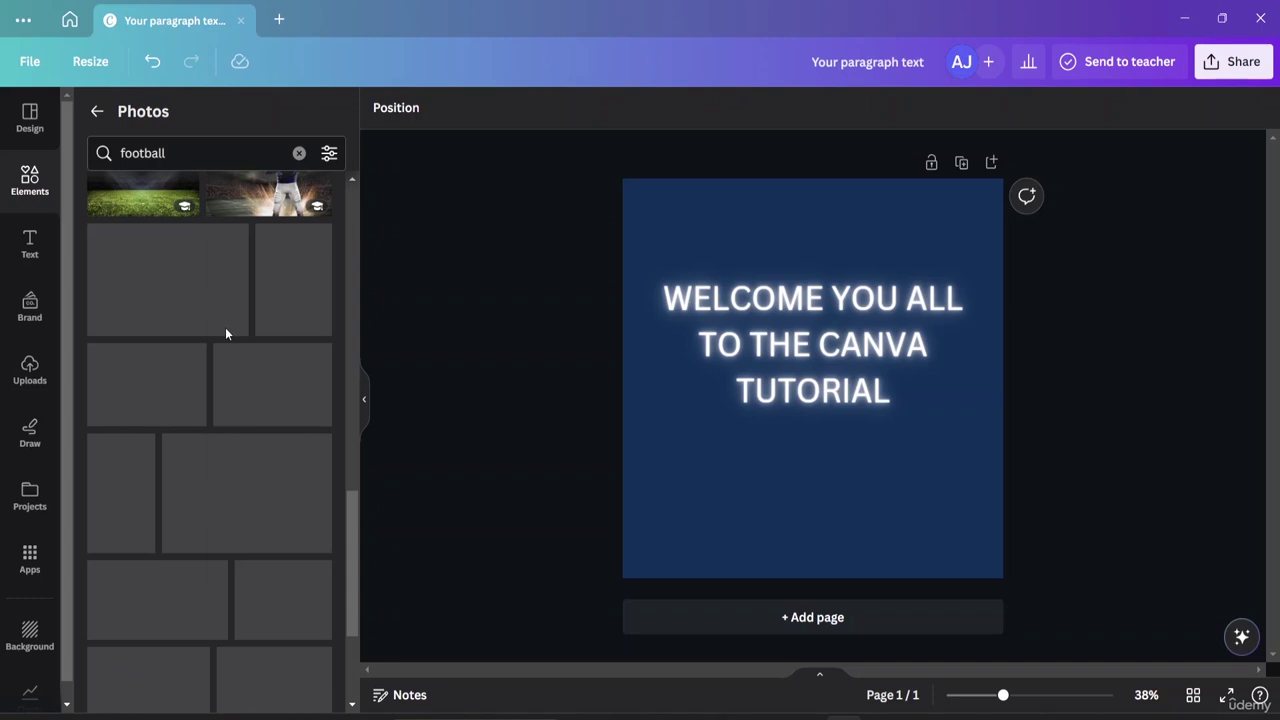
scroll(225, 327, "down", 3)
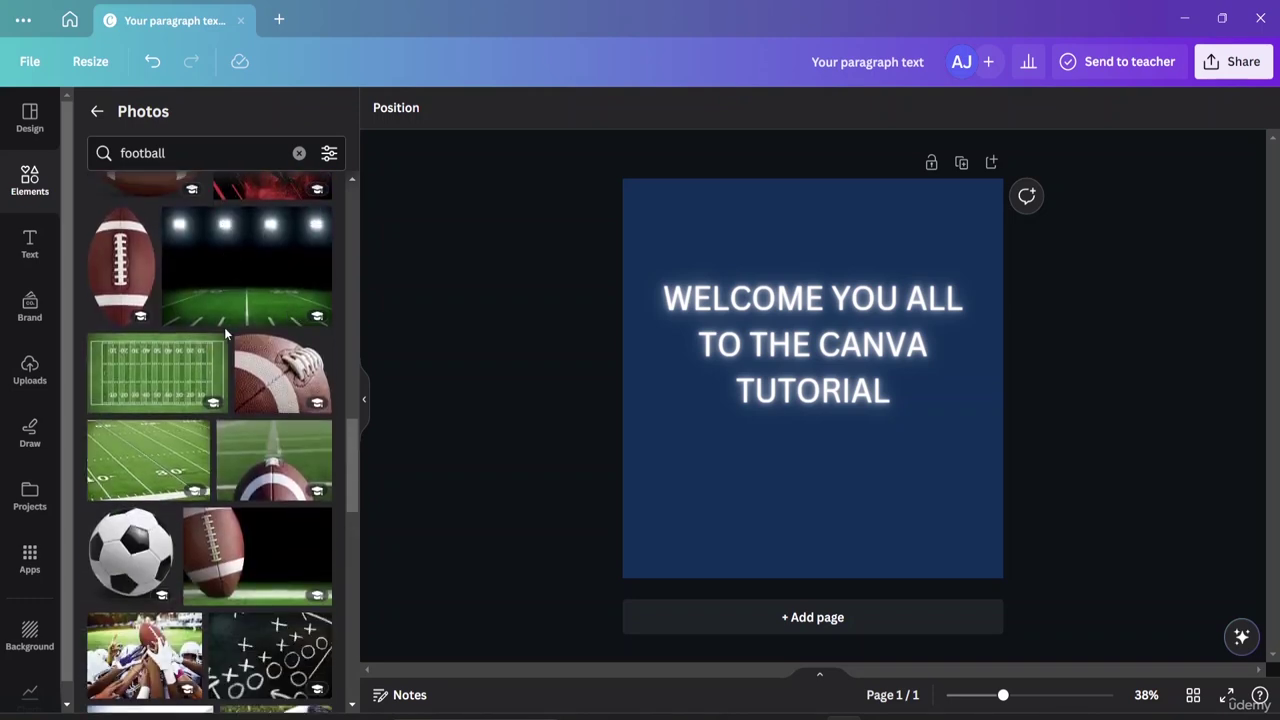
scroll(166, 267, "up", 3)
scroll(166, 267, "up", 10)
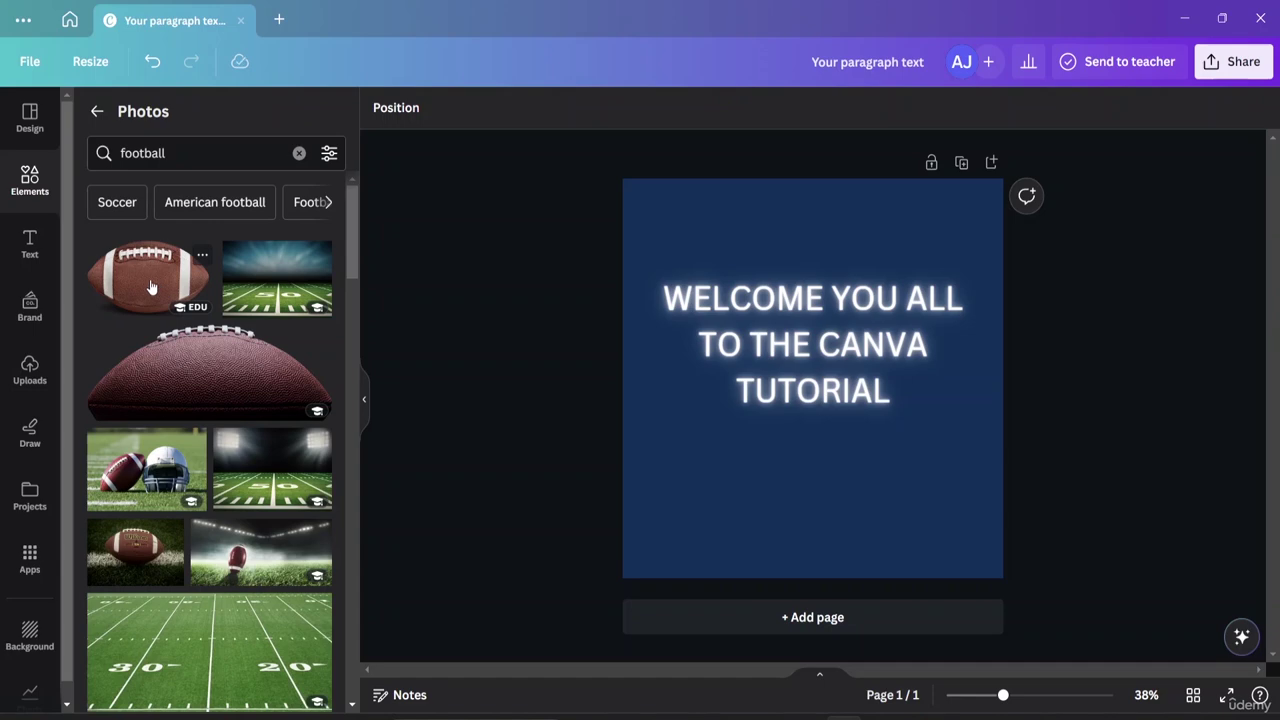
left_click(155, 289)
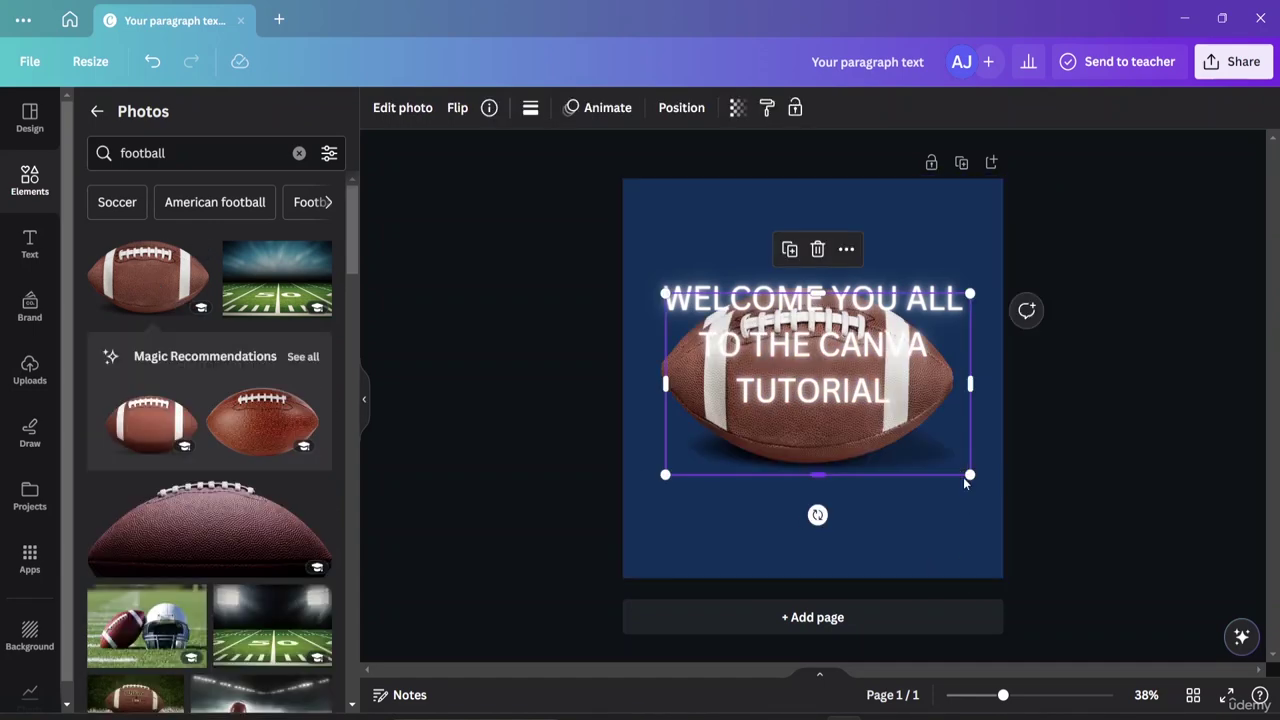
Shrink the football to about half its width, centred just below the heading, and delete the large duplicate
left_click_drag(969, 477, 810, 378)
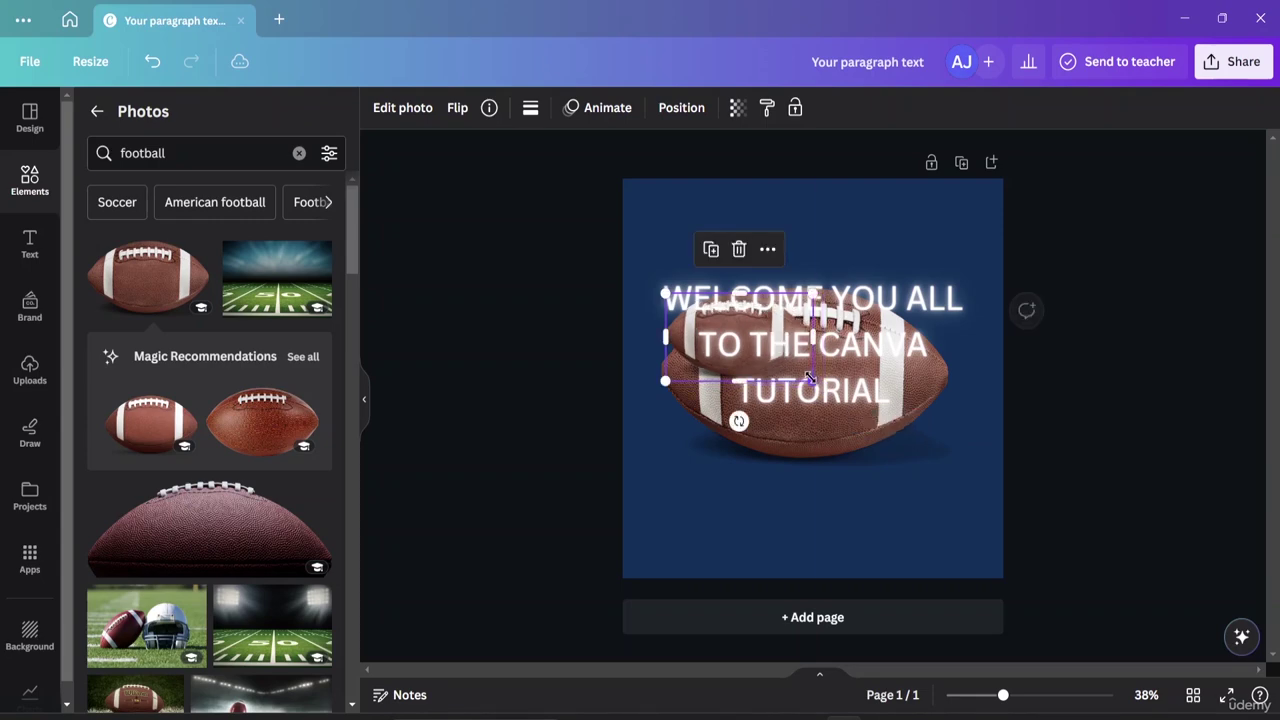
left_click_drag(760, 455, 868, 534)
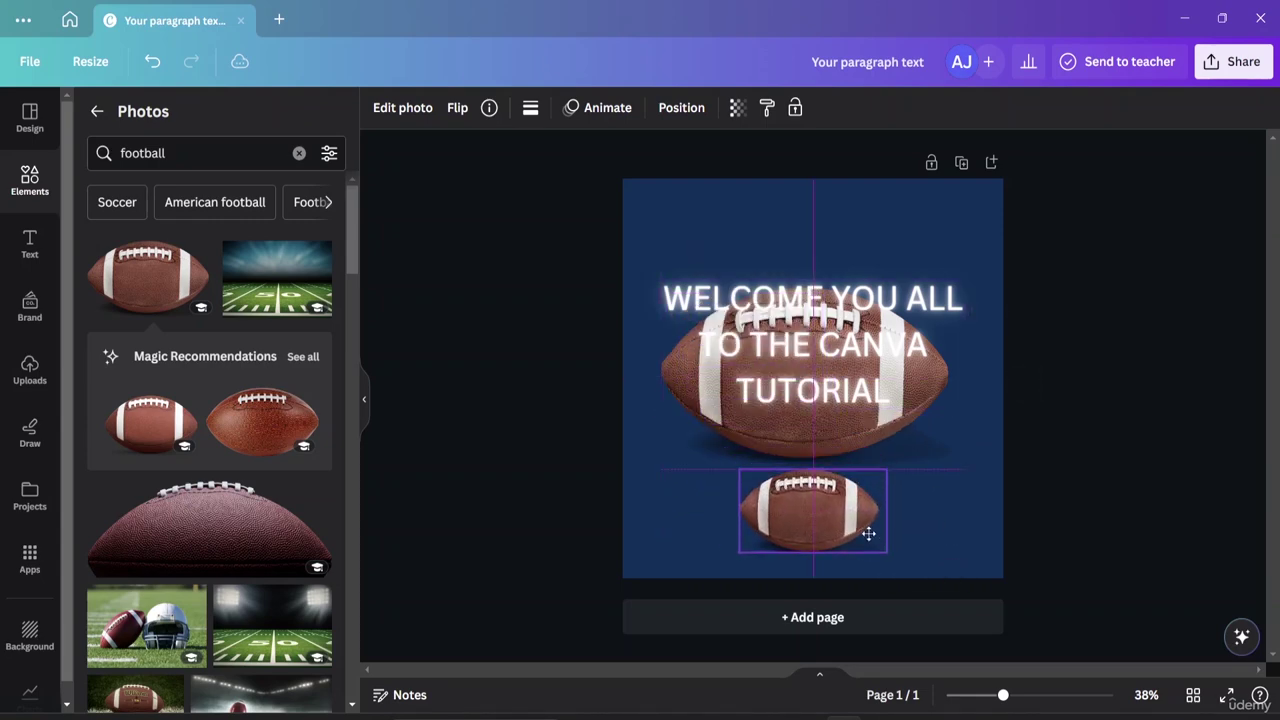
left_click(866, 443)
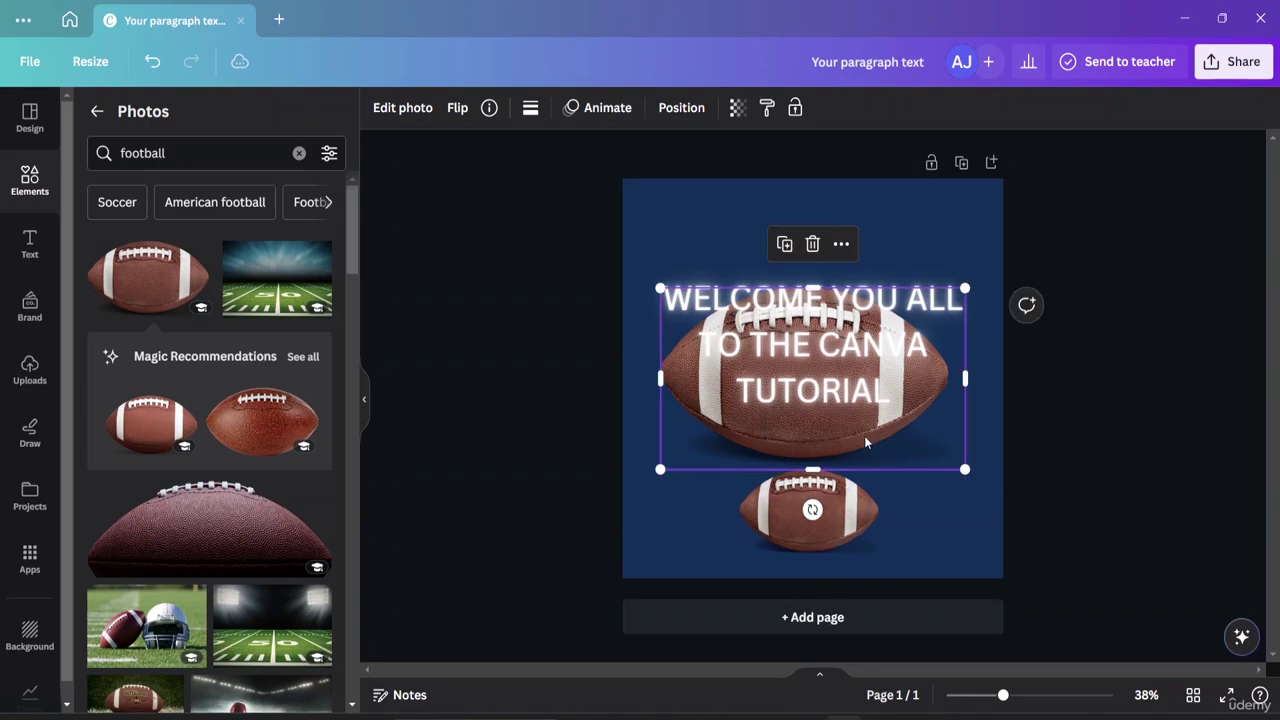
key("Delete")
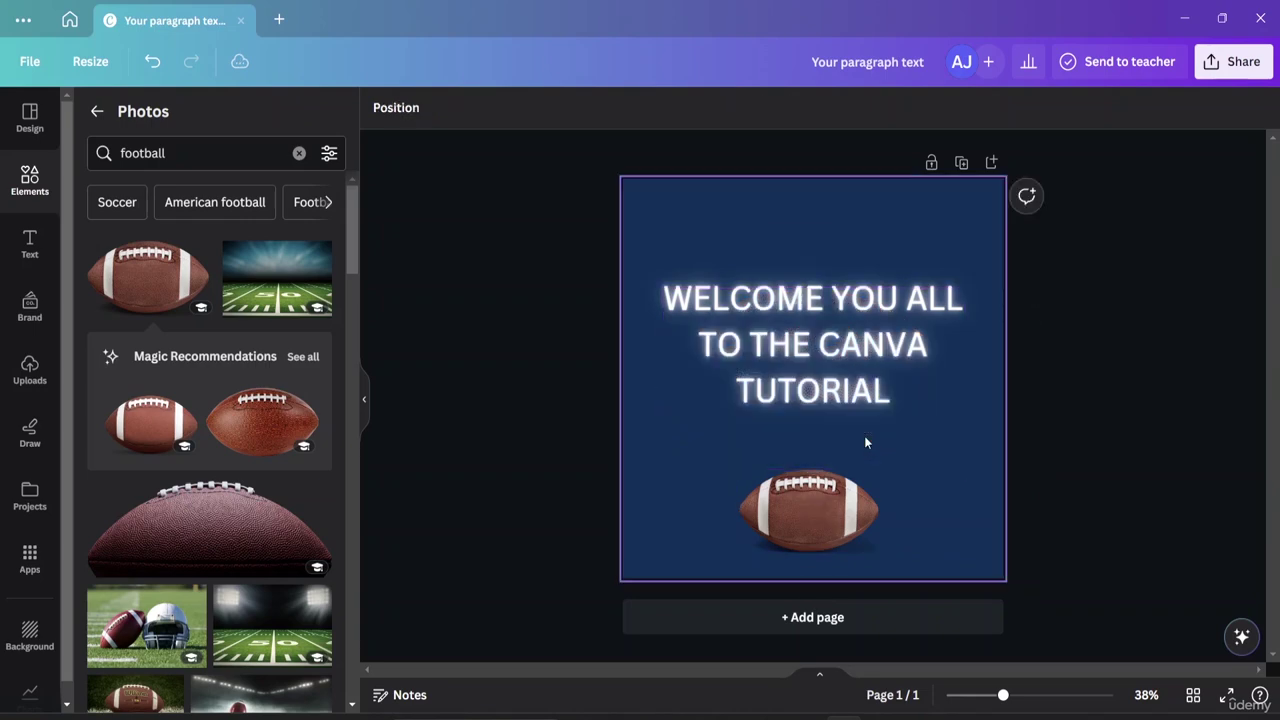
left_click_drag(821, 514, 822, 488)
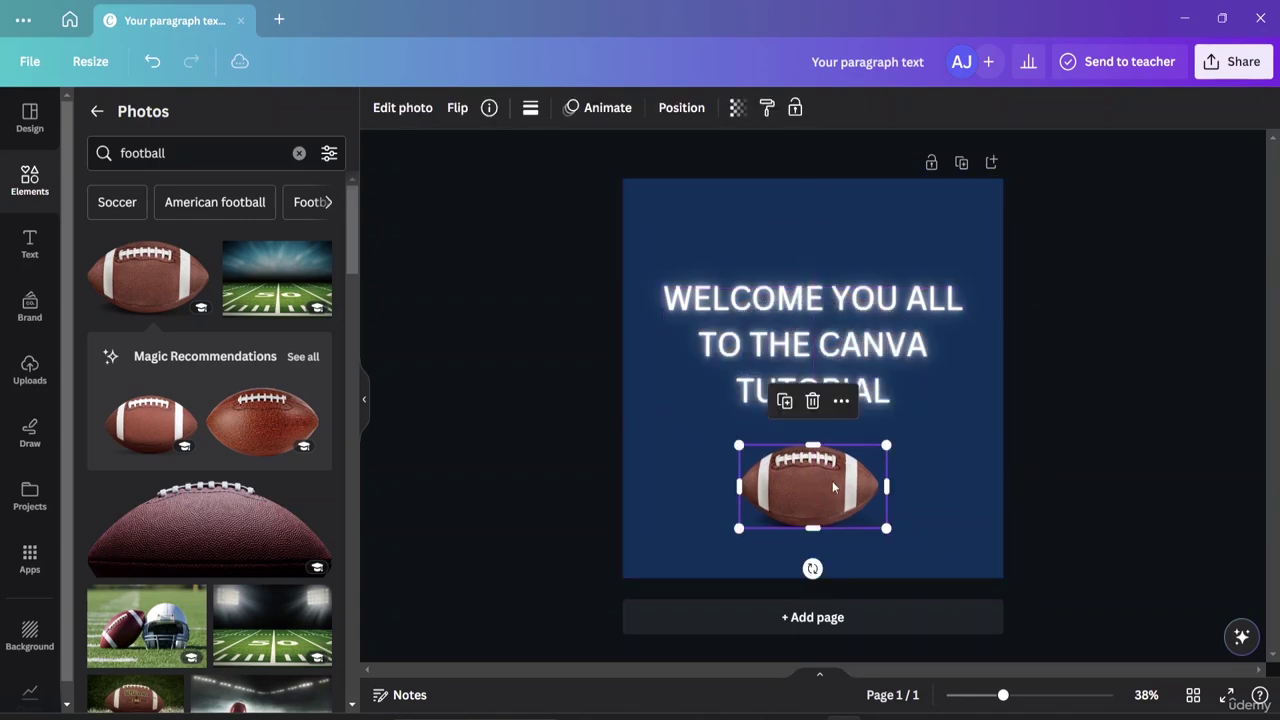
left_click(928, 489)
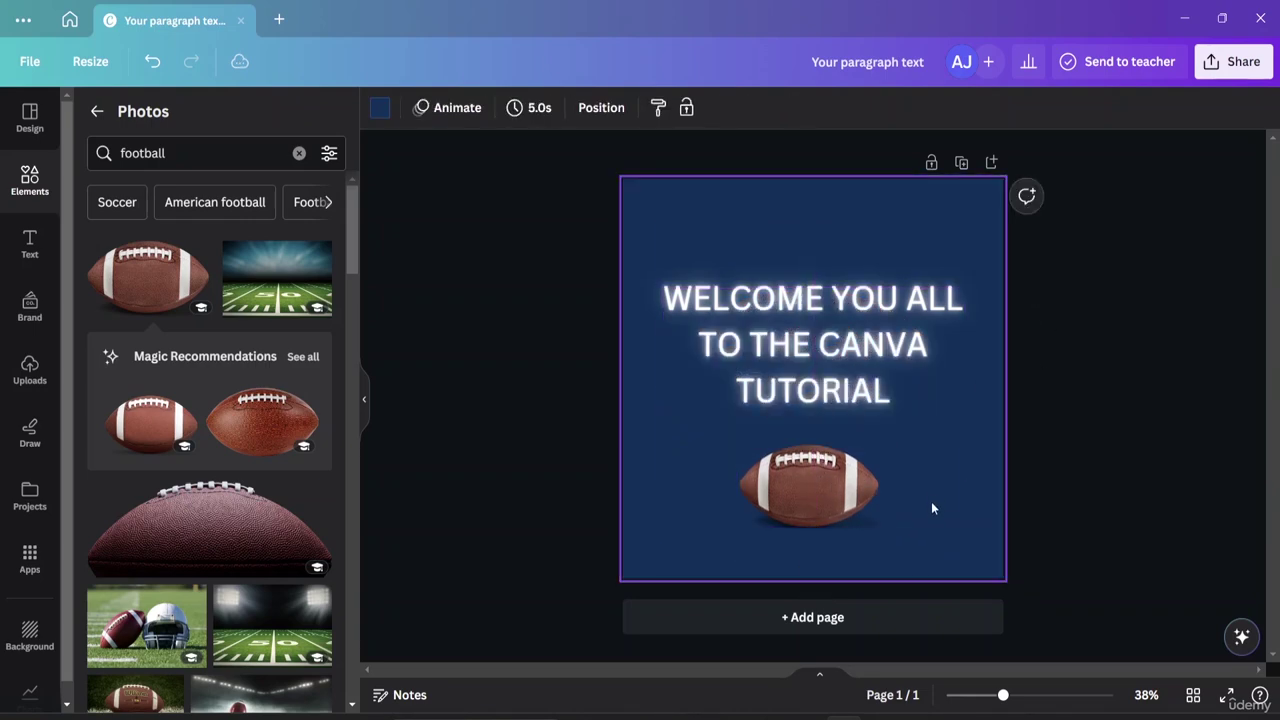
Apply the Drop shadow effect to the football photo
left_click(845, 498)
left_click(395, 112)
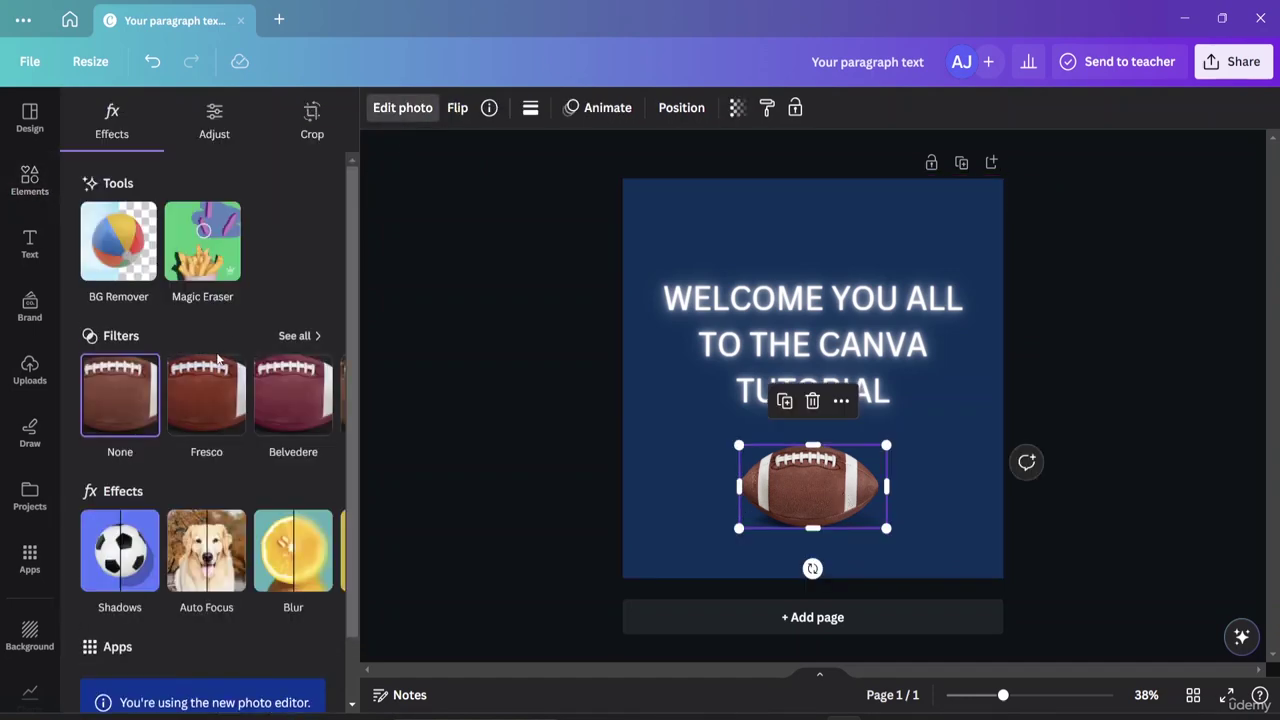
scroll(205, 395, "down", 1)
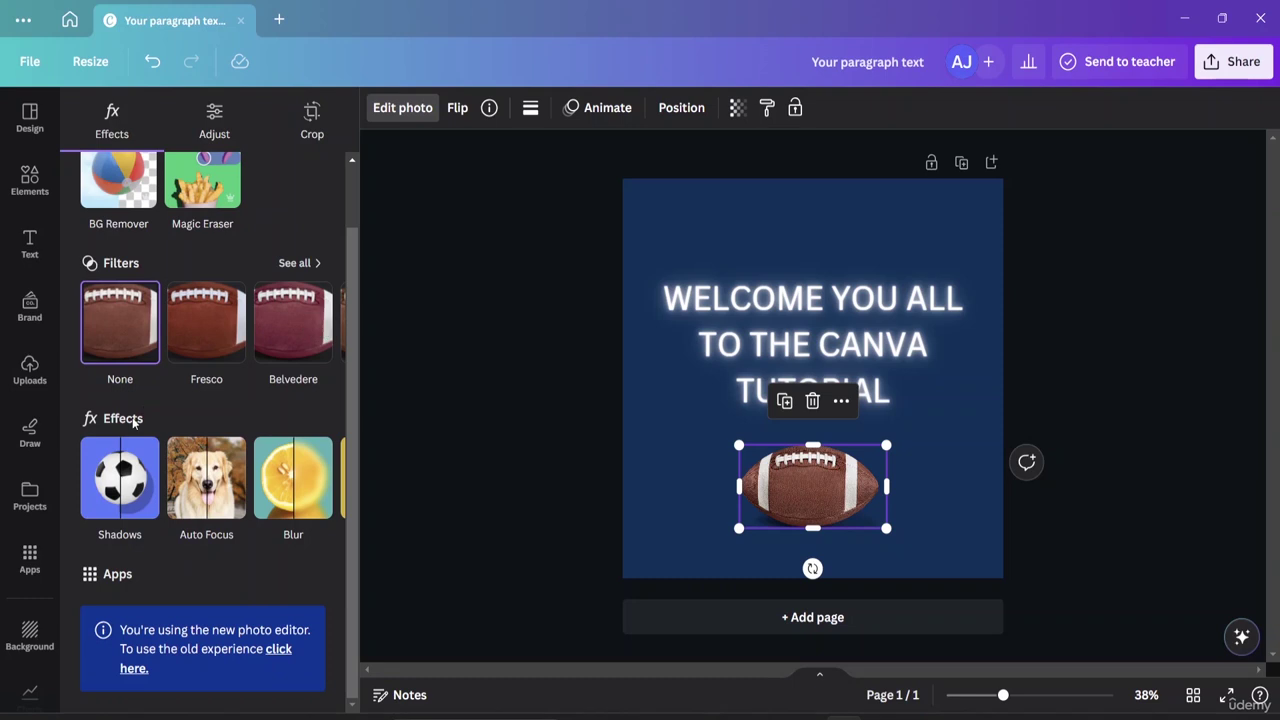
left_click(124, 530)
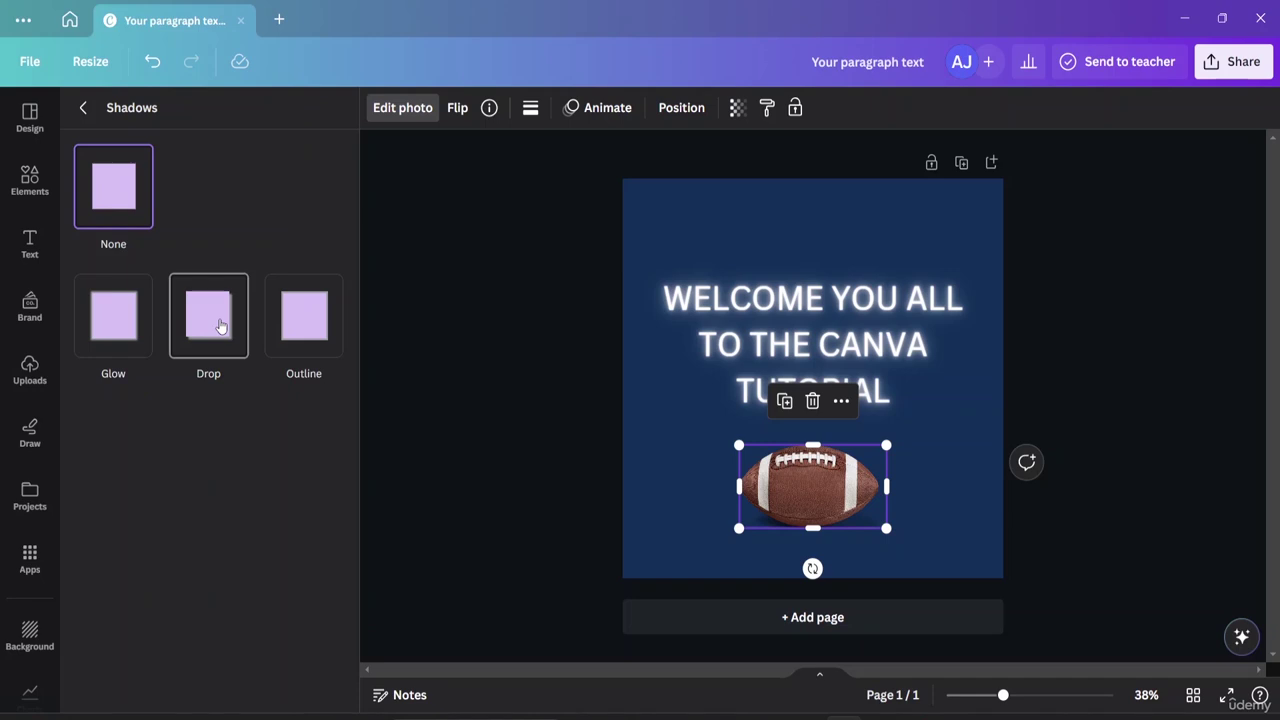
left_click(220, 326)
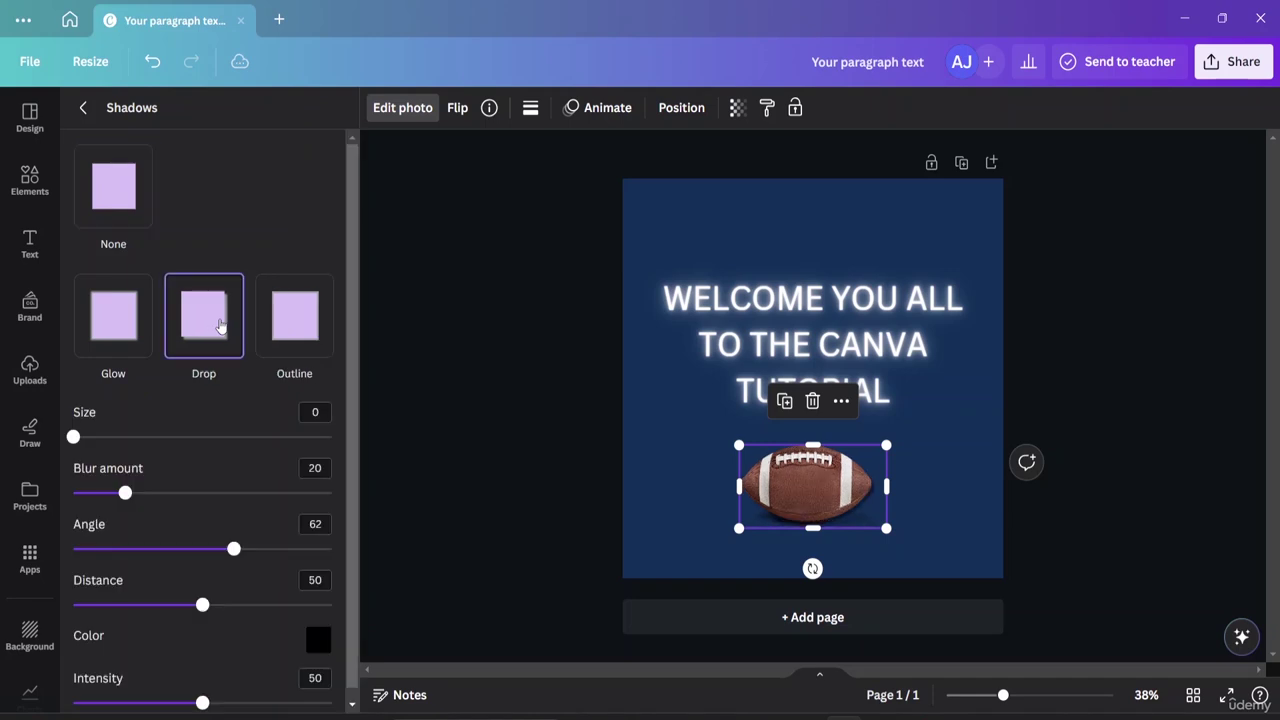
left_click(938, 530)
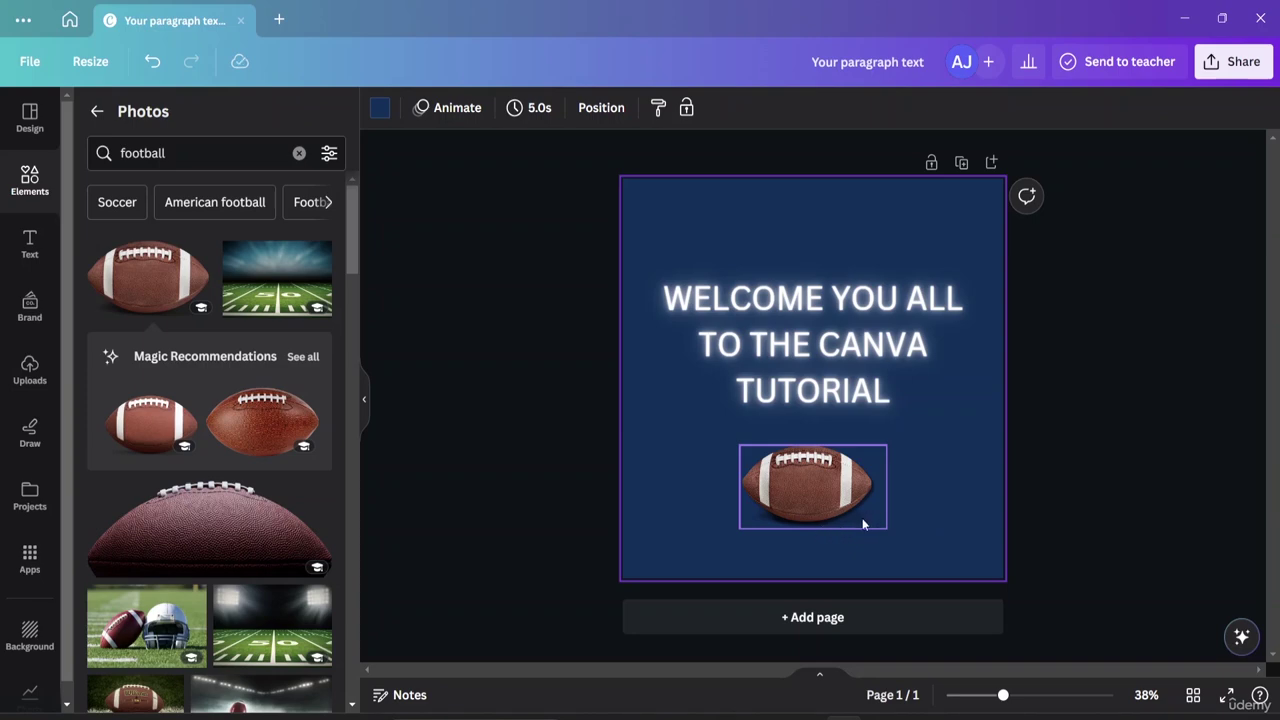
Set the football's shadow to size 16, blur amount 15, angle 99 and distance 74
left_click(862, 522)
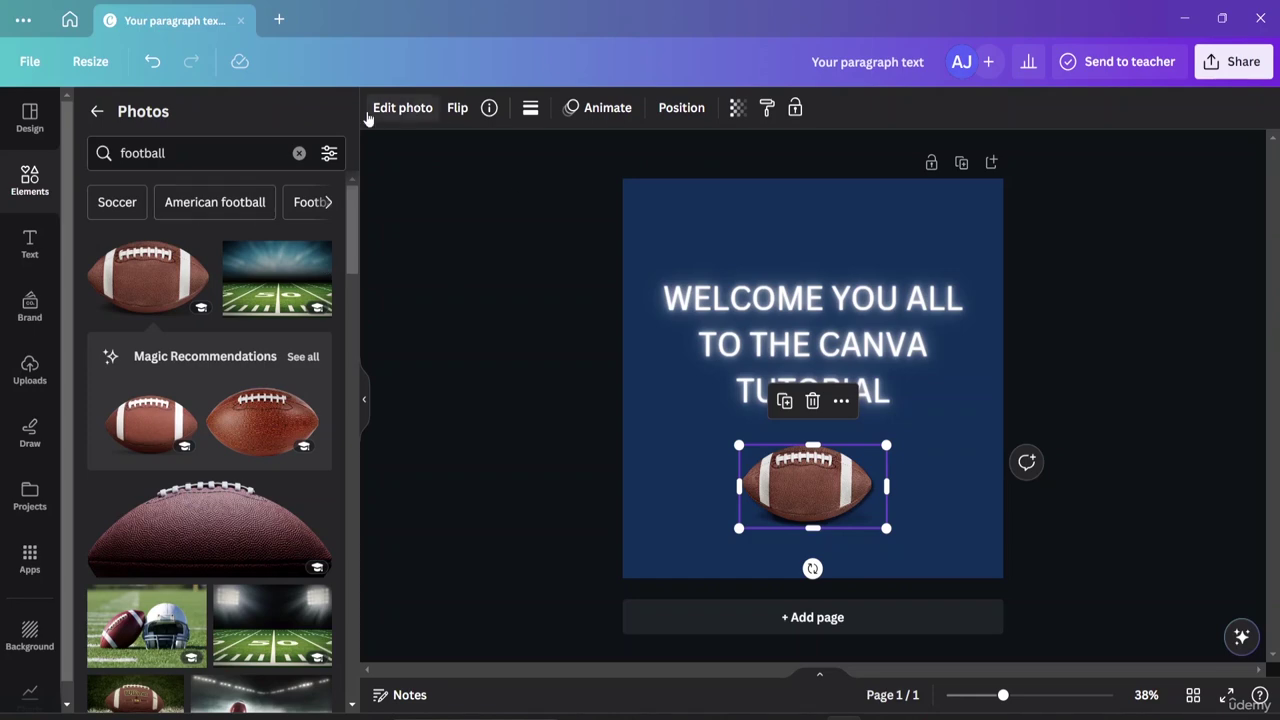
left_click(401, 108)
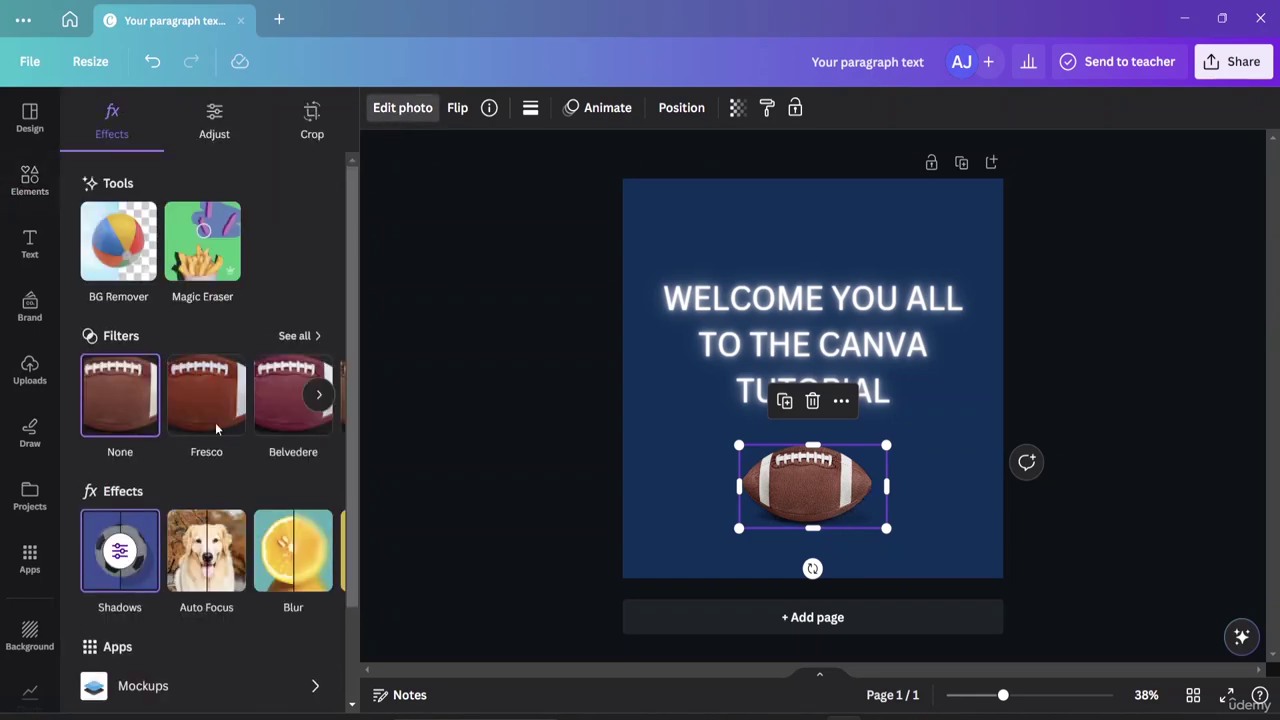
left_click(123, 554)
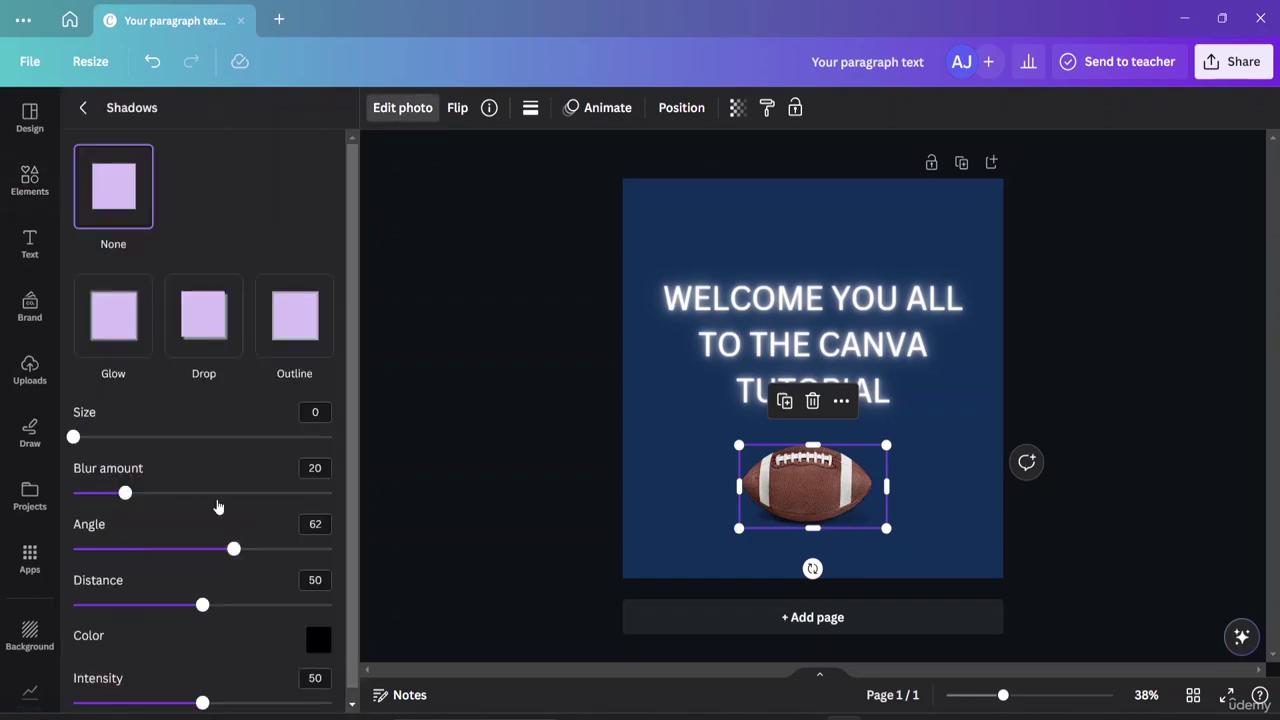
left_click_drag(70, 445, 111, 492)
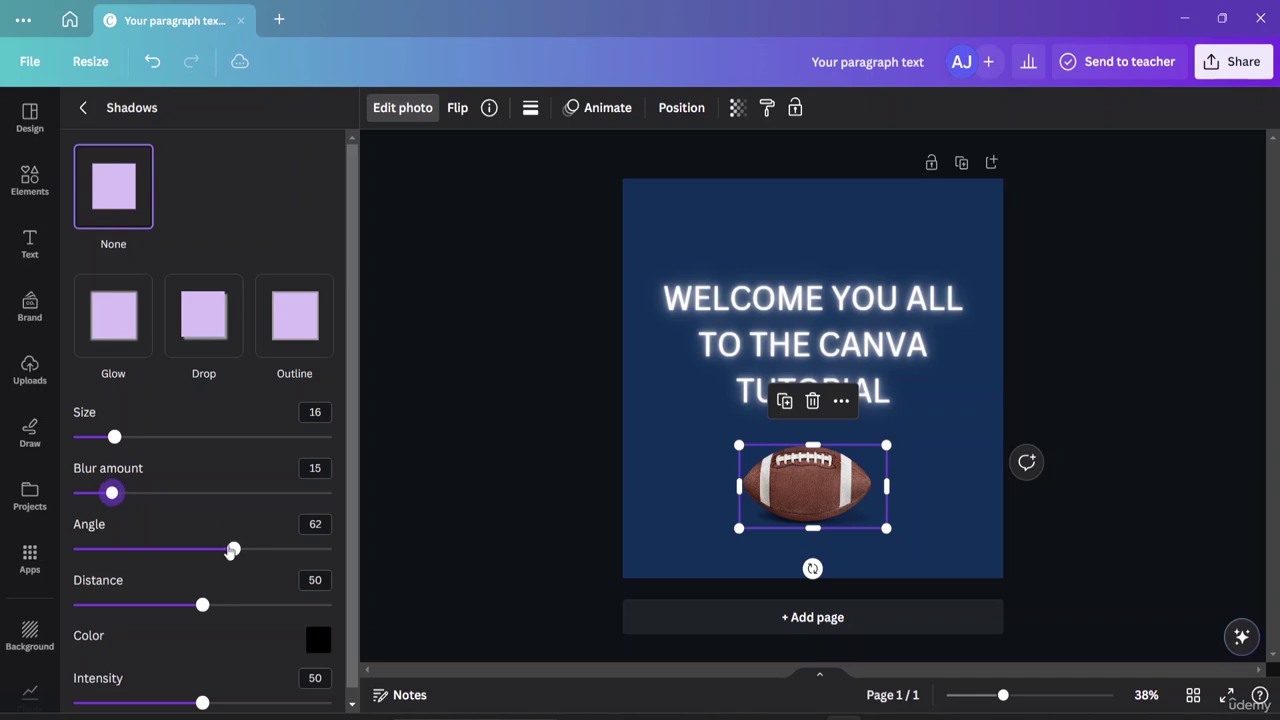
left_click_drag(234, 549, 330, 549)
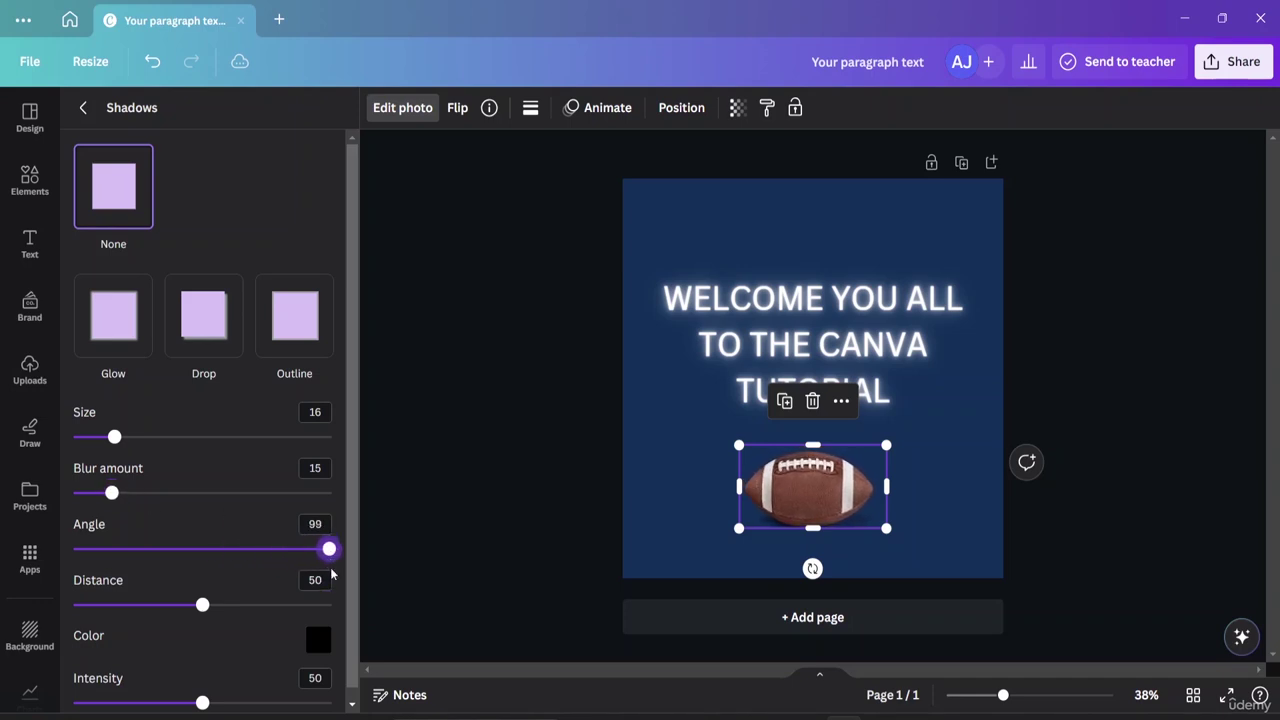
left_click_drag(205, 610, 265, 606)
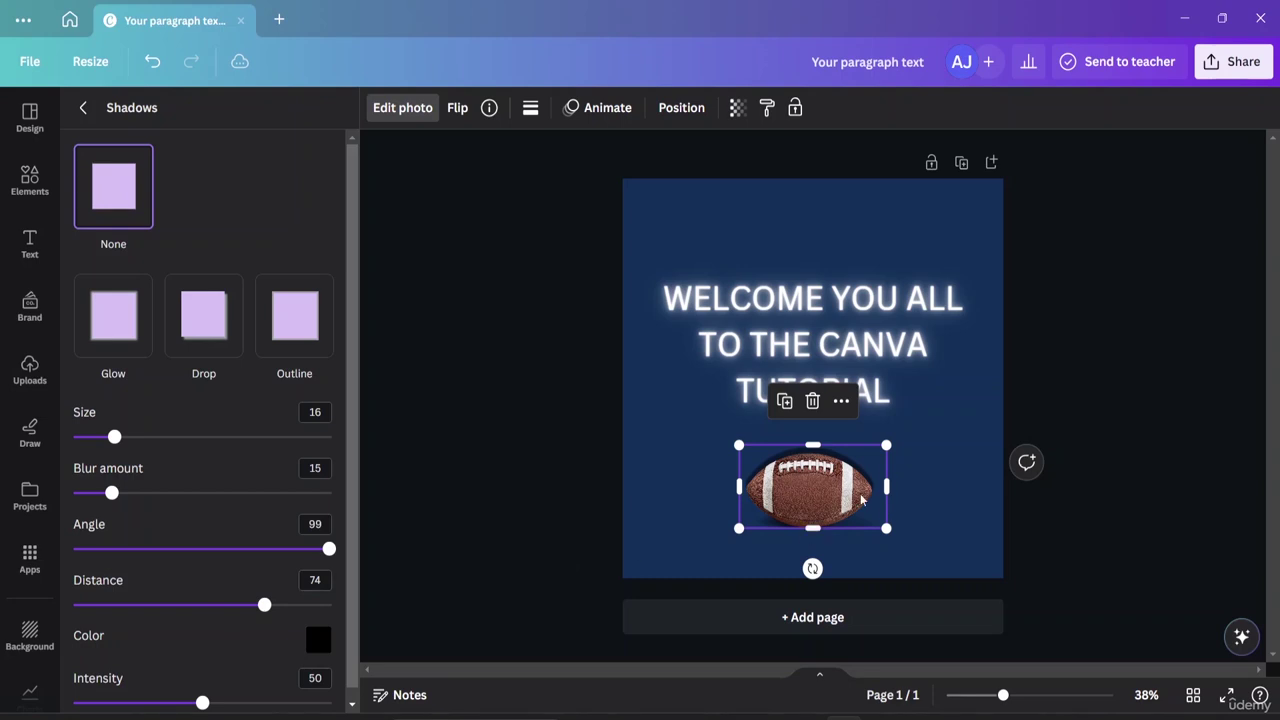
Lower the football shadow's intensity and move the football to the lower-right corner of the page
scroll(182, 623, "down", 1)
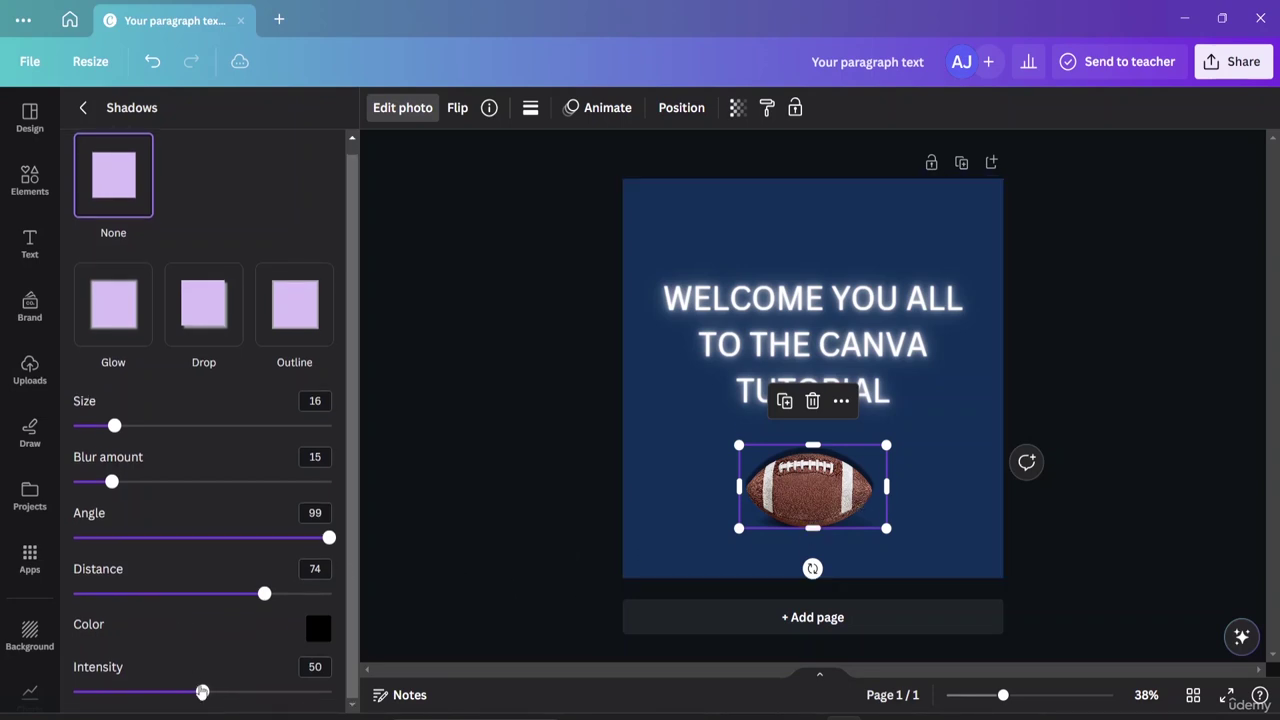
left_click_drag(202, 692, 137, 692)
left_click(910, 522)
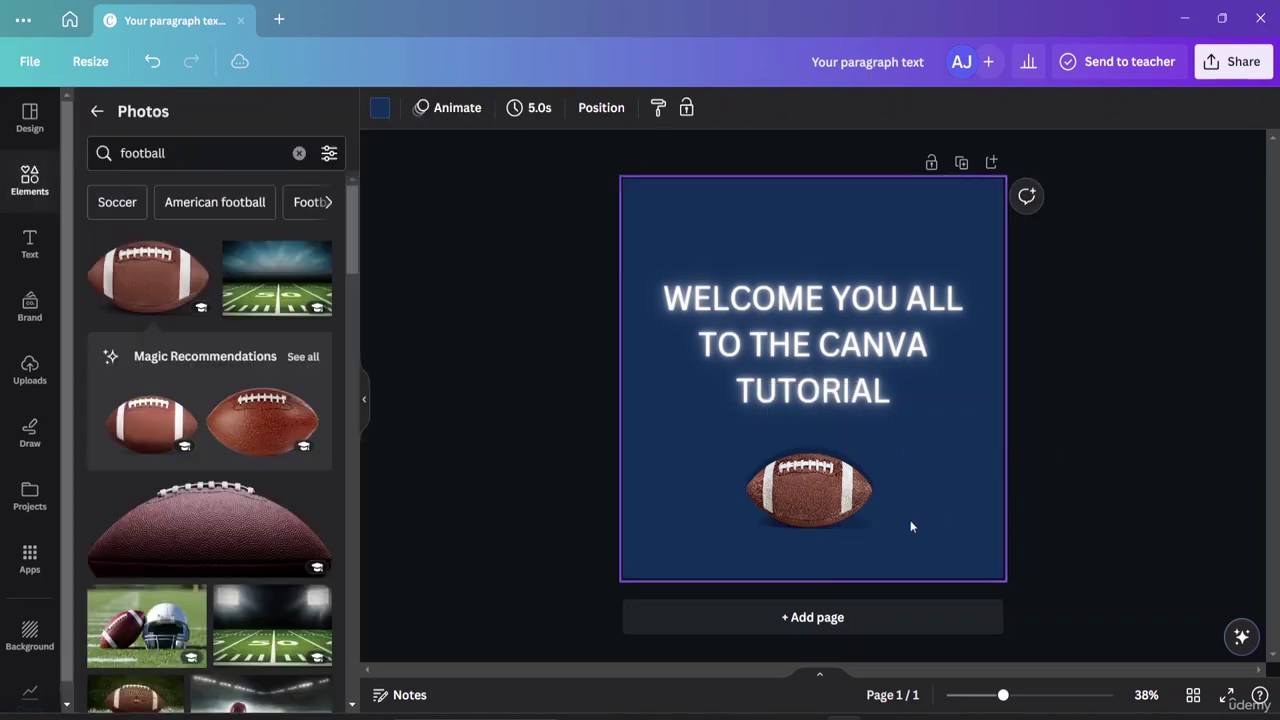
left_click_drag(823, 491, 903, 522)
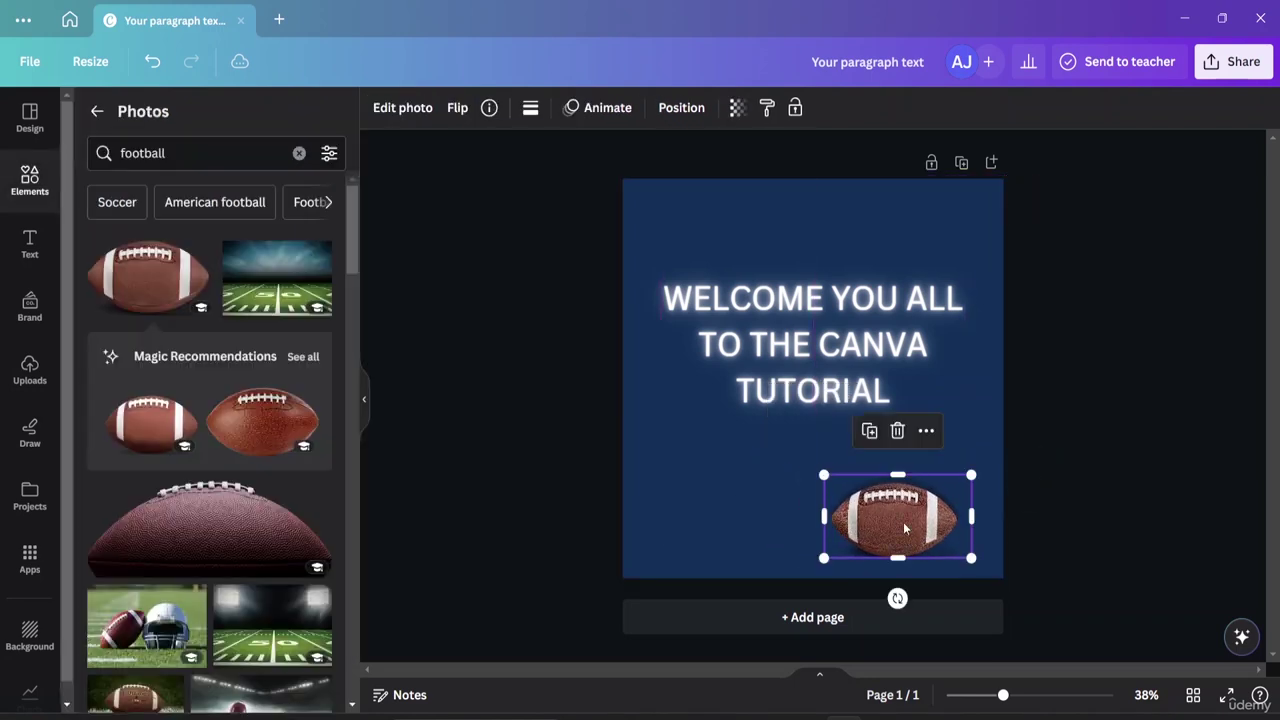
Search the photos for shoes and insert the pair of red high-top sneakers
left_click(198, 155)
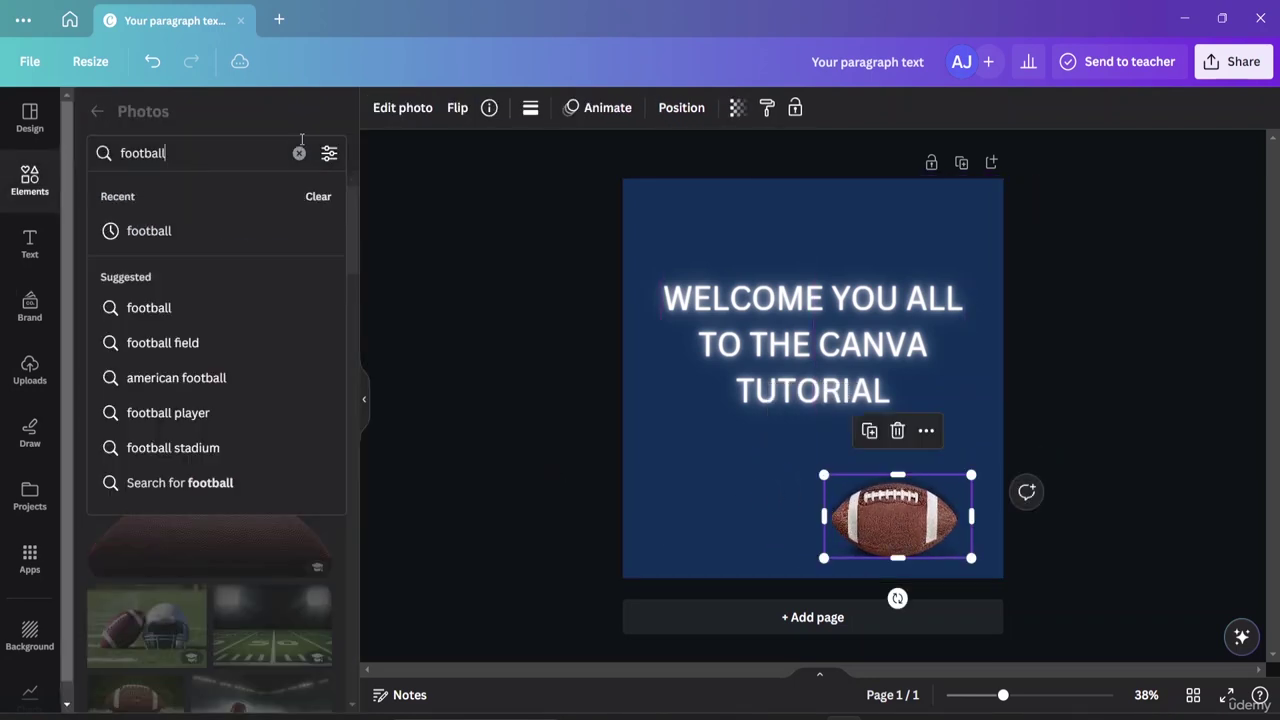
left_click(298, 153)
type("shoes")
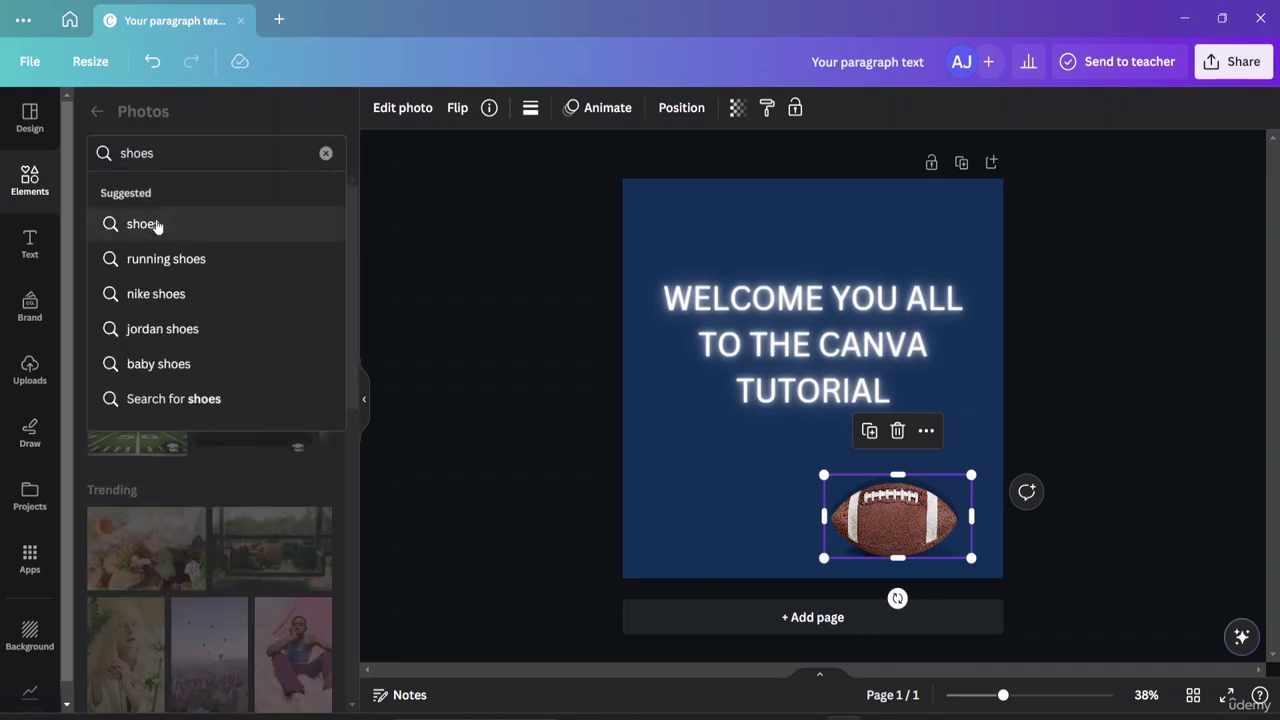
left_click(157, 224)
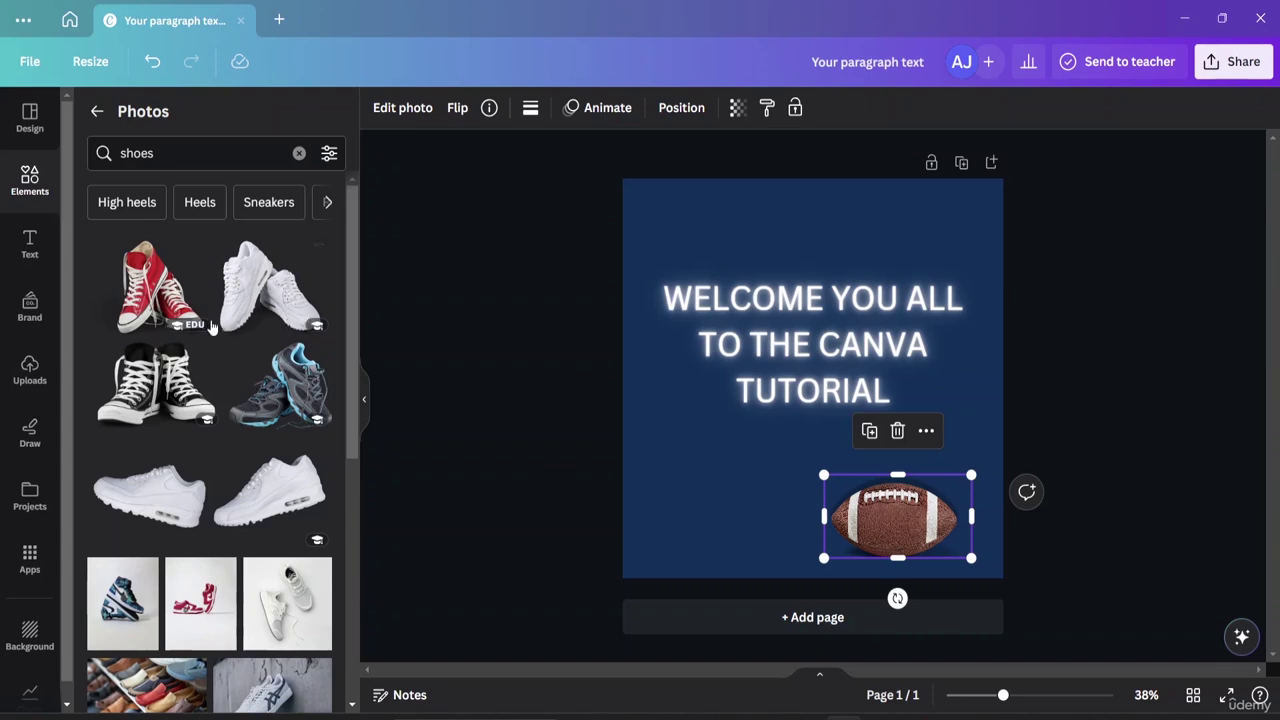
left_click(170, 297)
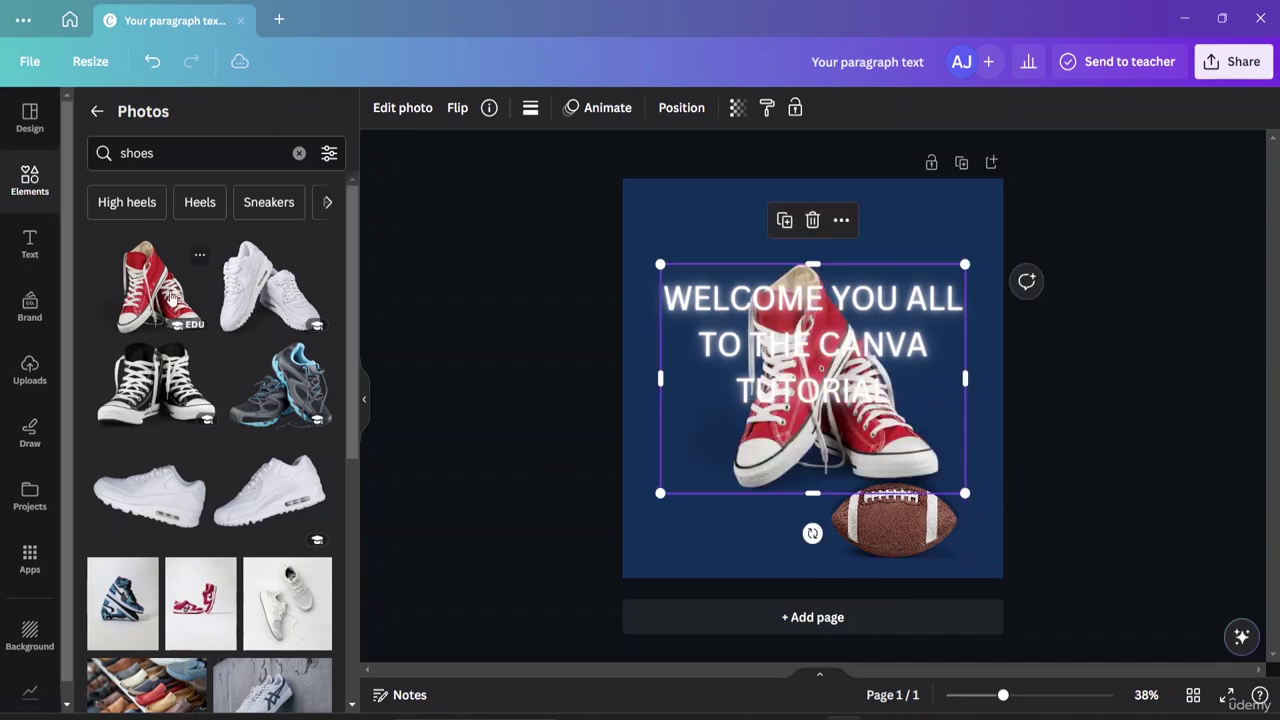
Shrink the red sneakers to less than half their size and place them in the page's lower-left corner
left_click_drag(965, 491, 893, 437)
left_click_drag(838, 398, 784, 356)
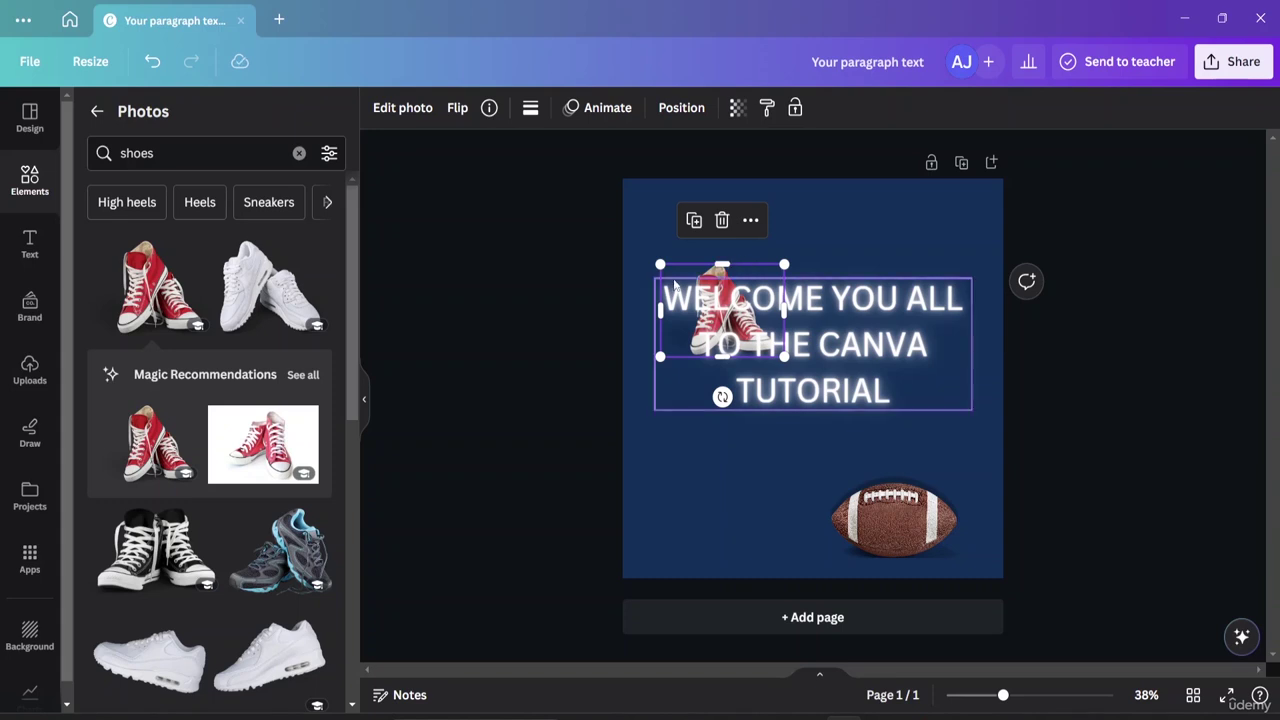
left_click_drag(671, 278, 653, 464)
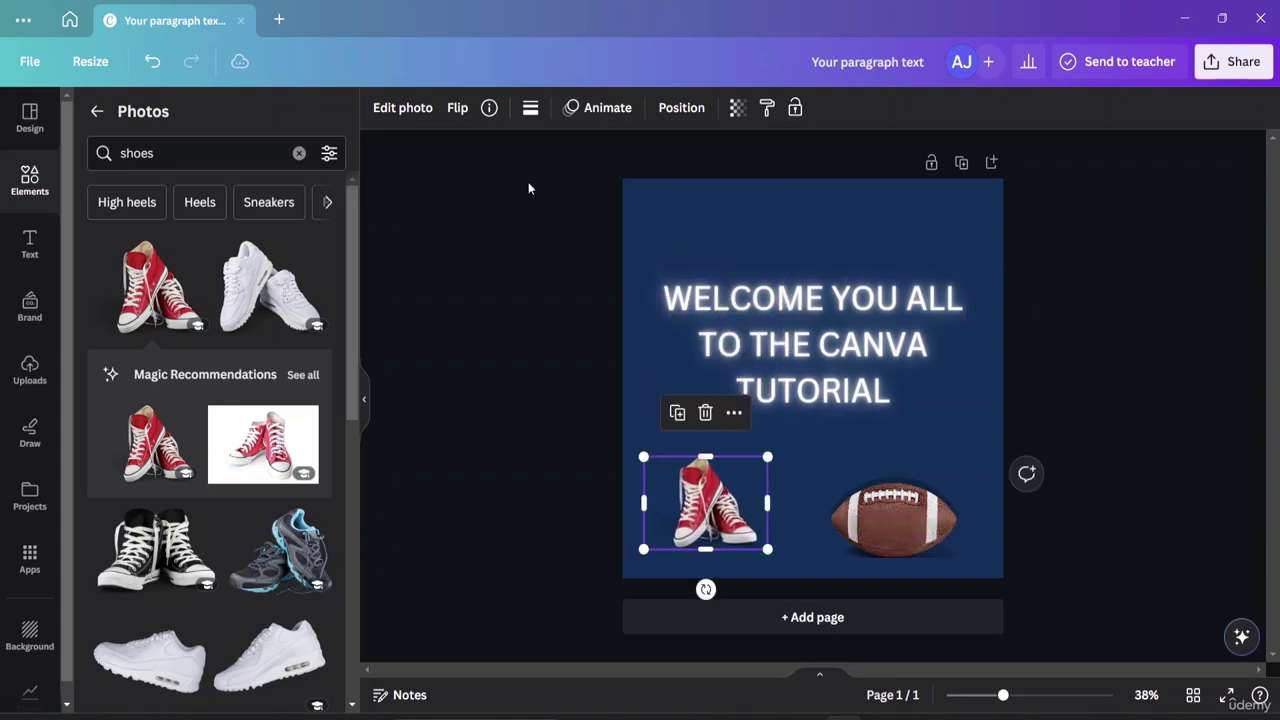
Apply a Drop shadow effect to the red sneakers photo
left_click(406, 112)
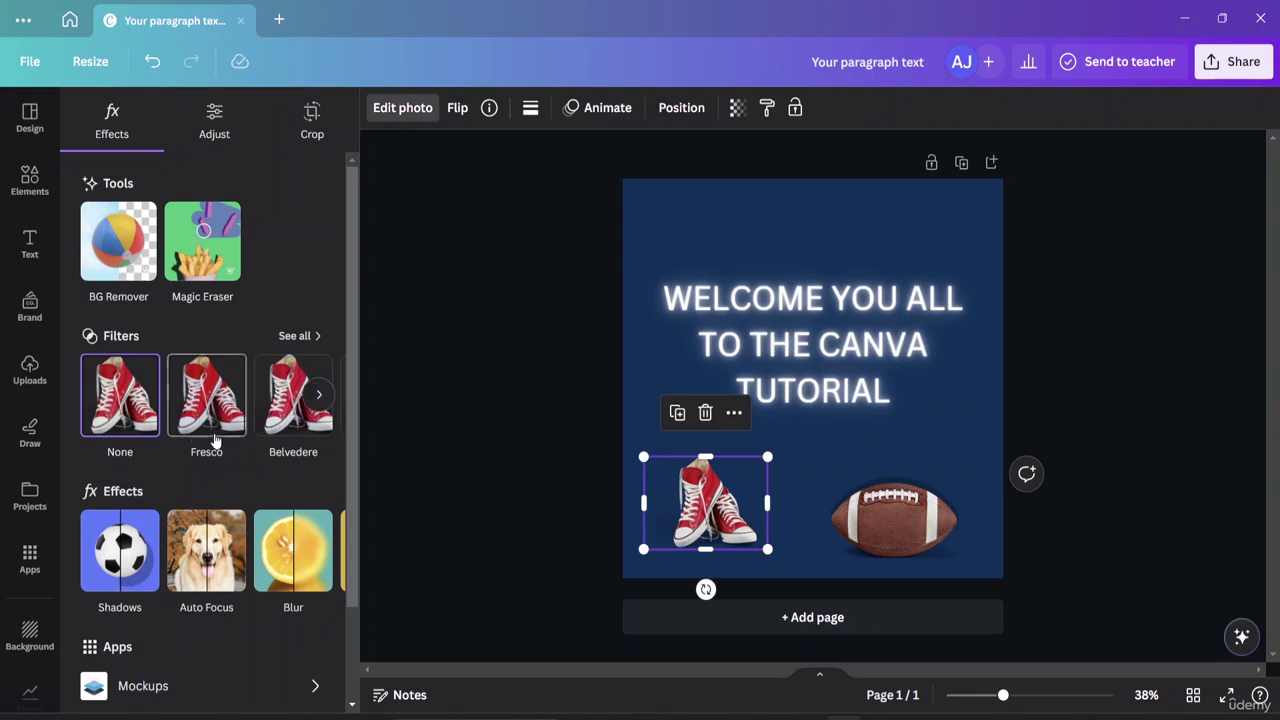
scroll(137, 497, "down", 1)
left_click(130, 450)
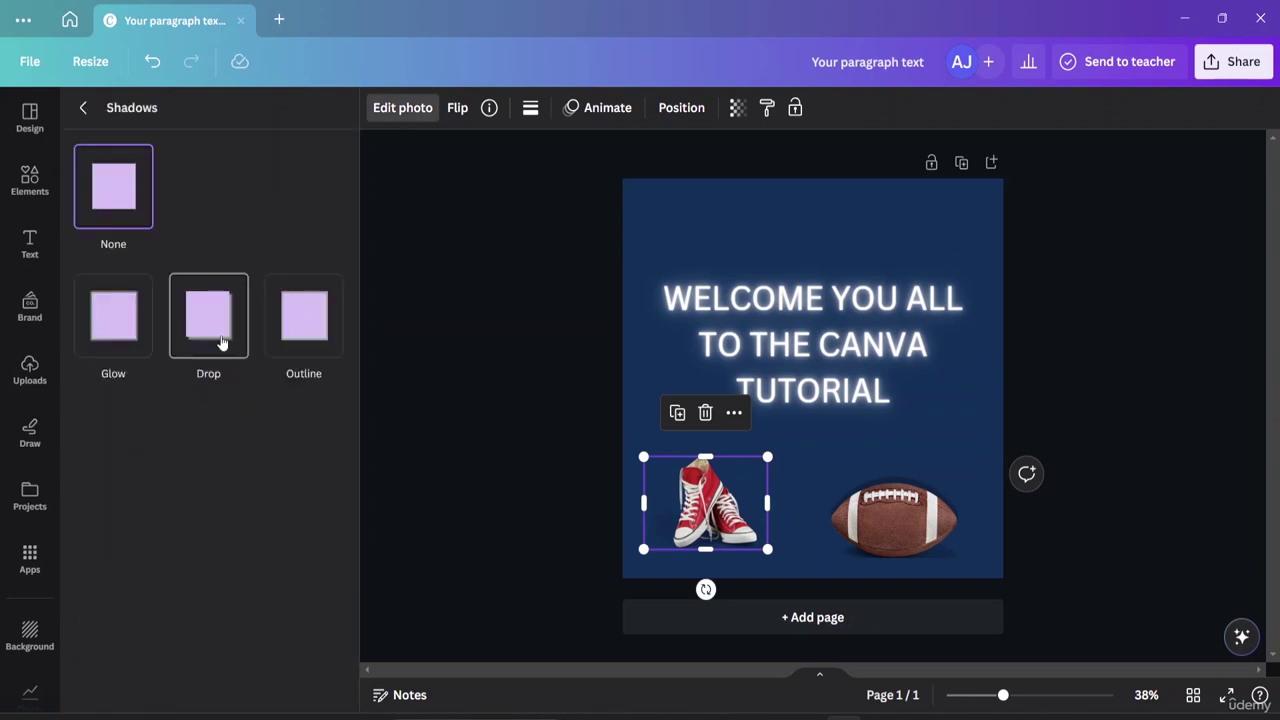
left_click(222, 343)
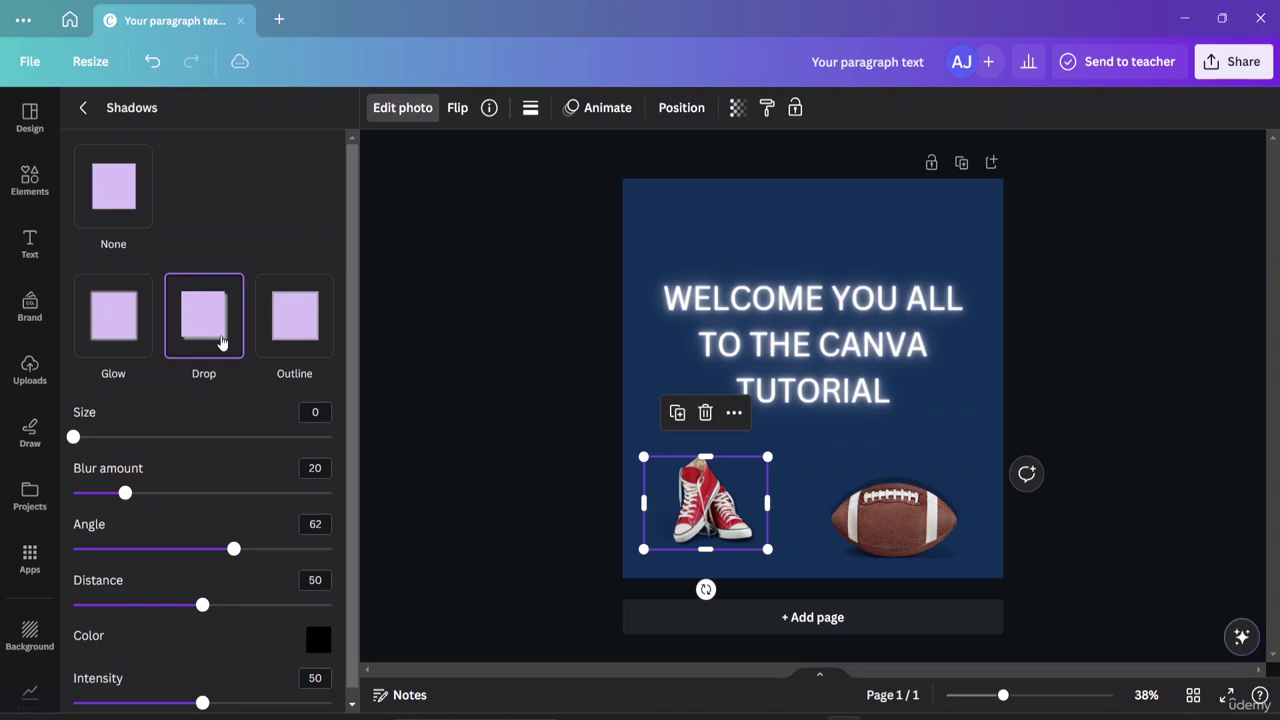
left_click(781, 525)
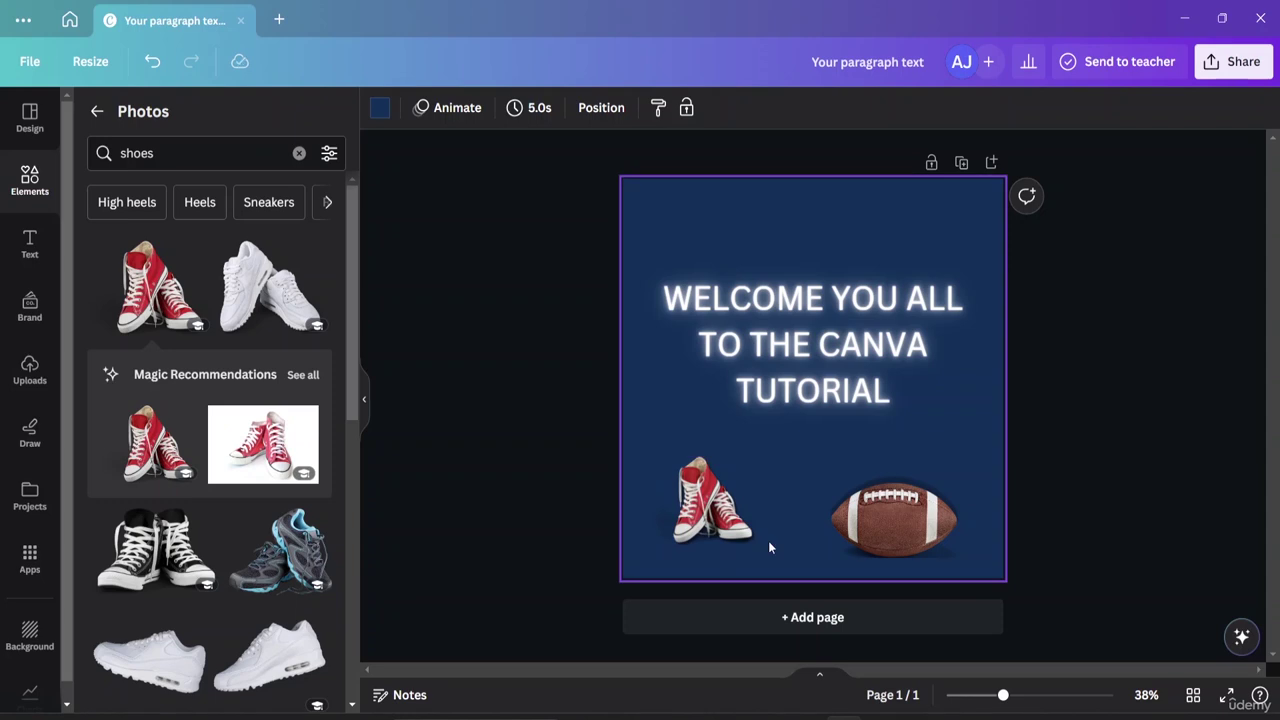
Set the red sneakers' drop shadow to blur amount 47, angle 6, distance 77 and intensity 73
key("ctrl+plus")
key("ctrl+plus")
scroll(710, 440, "down", 2)
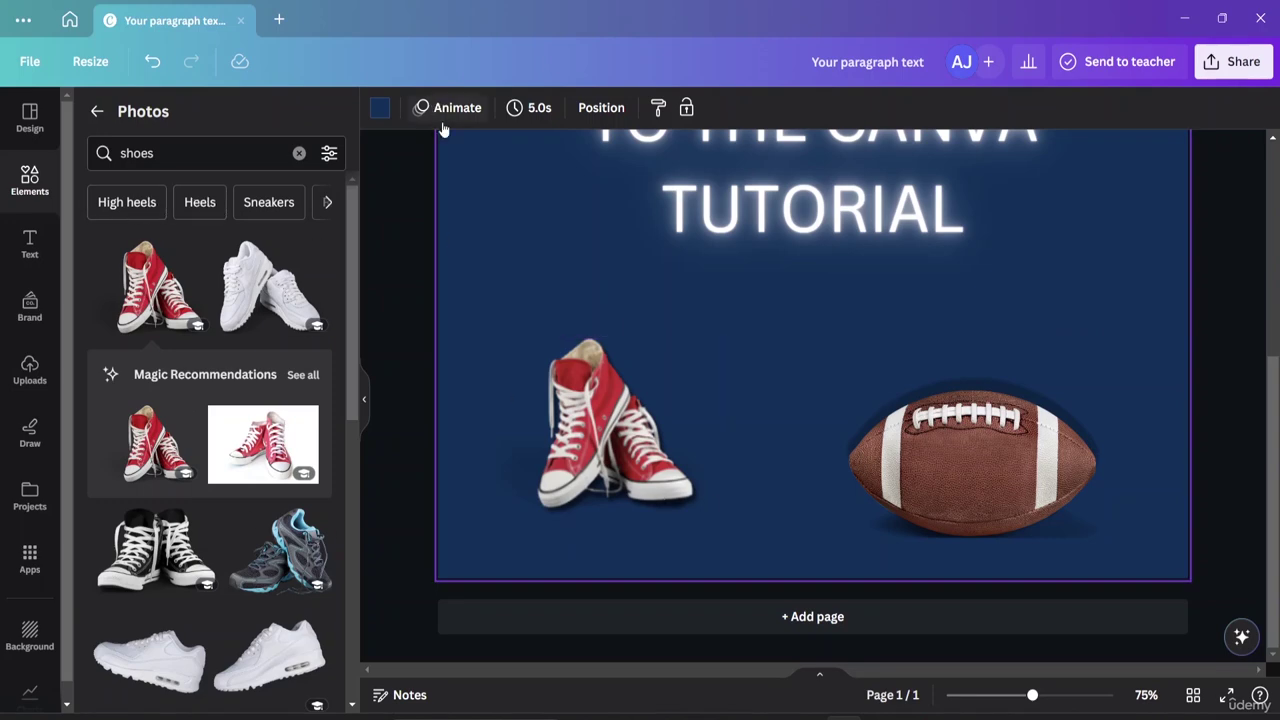
left_click(381, 110)
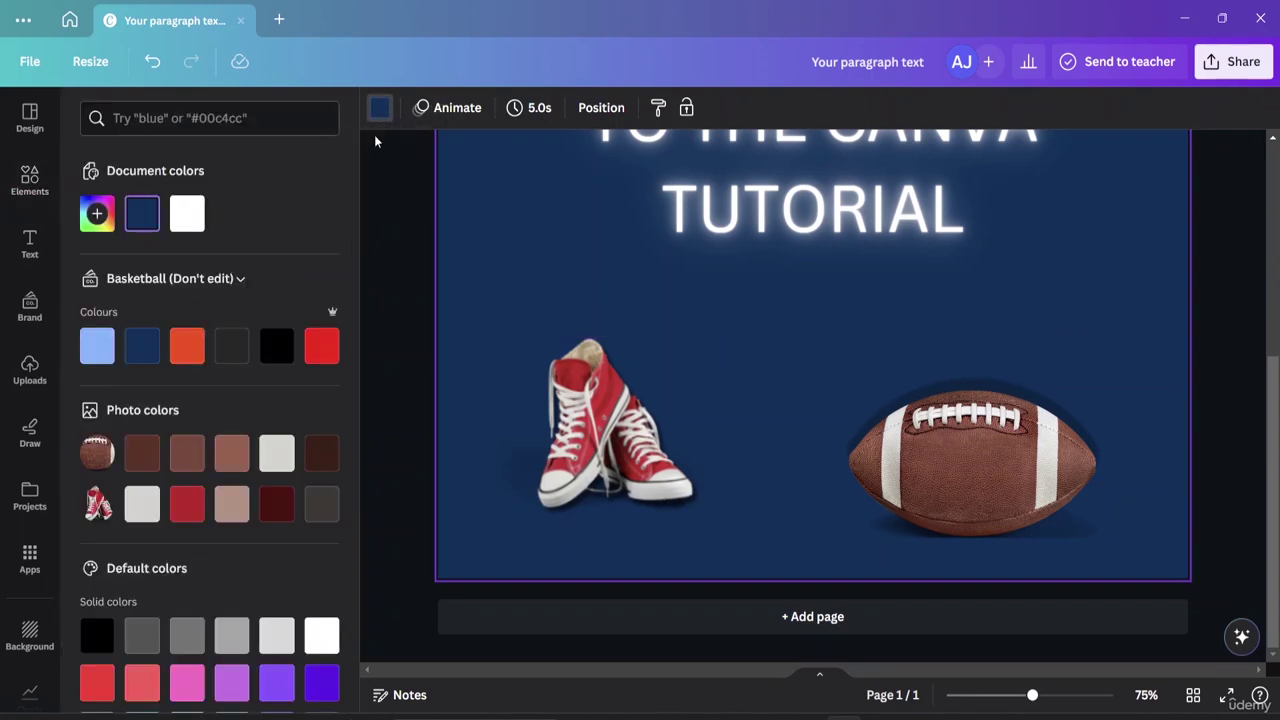
left_click(610, 425)
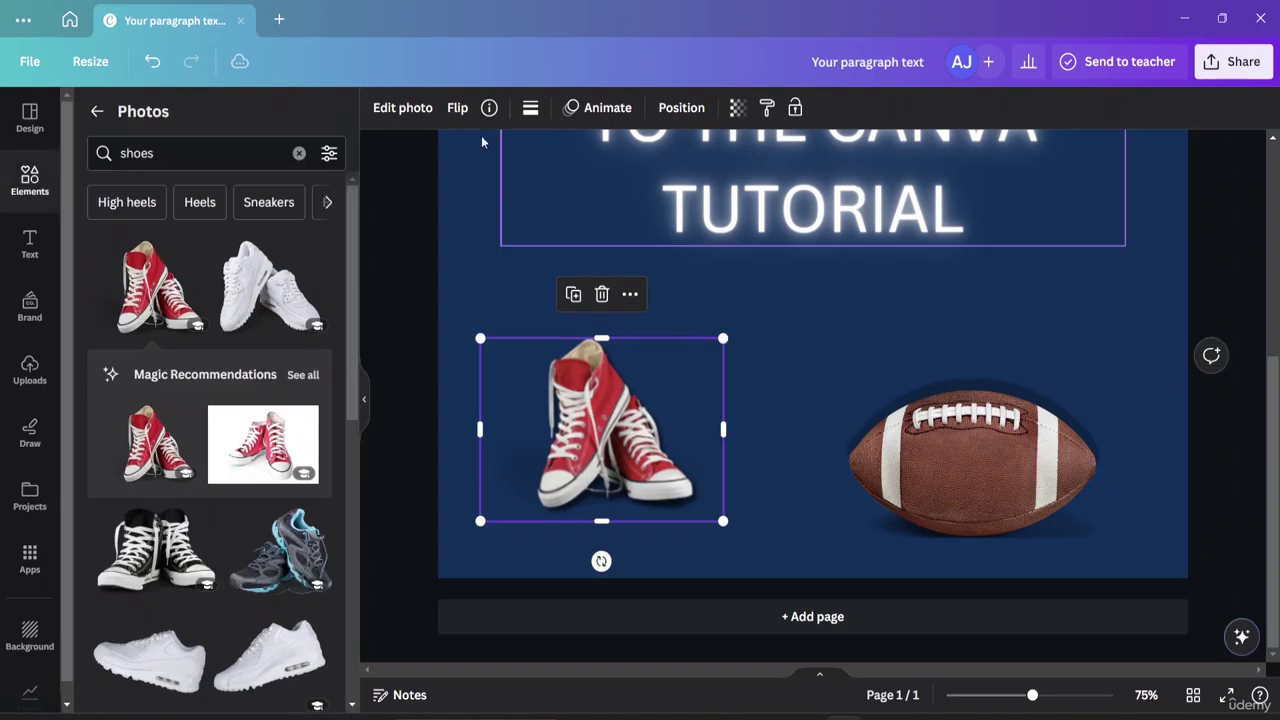
left_click(403, 108)
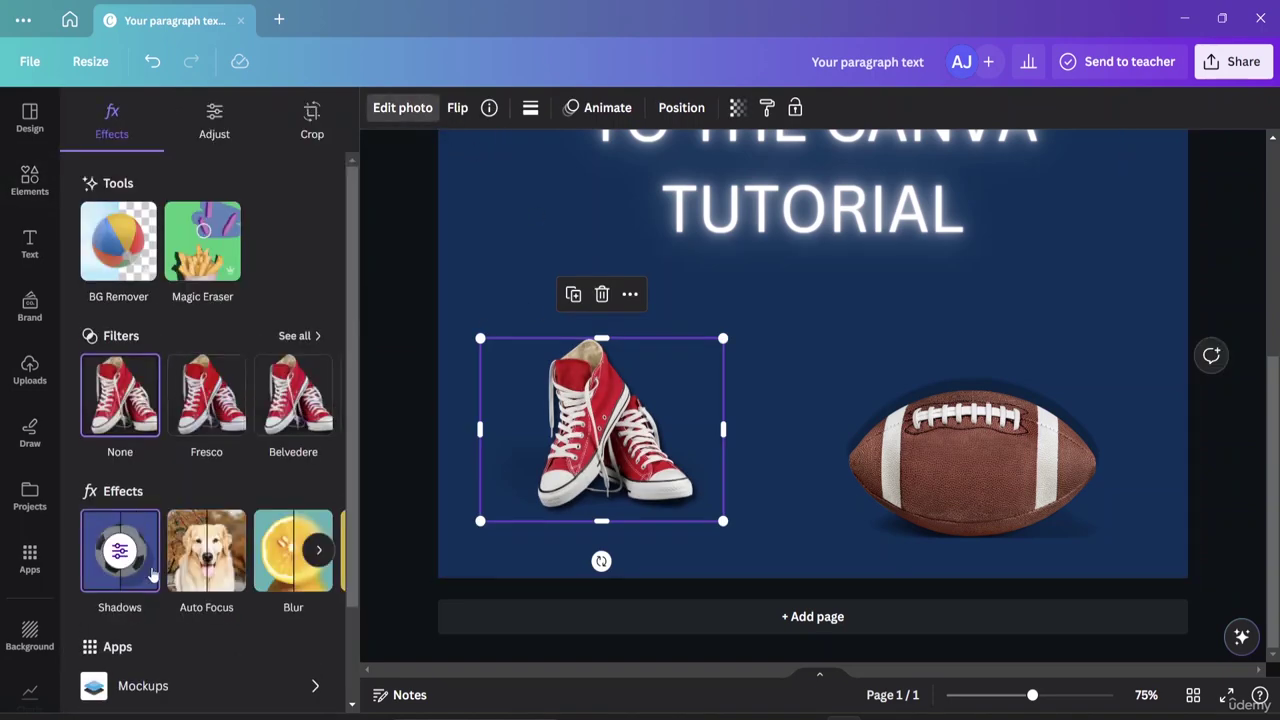
left_click(122, 561)
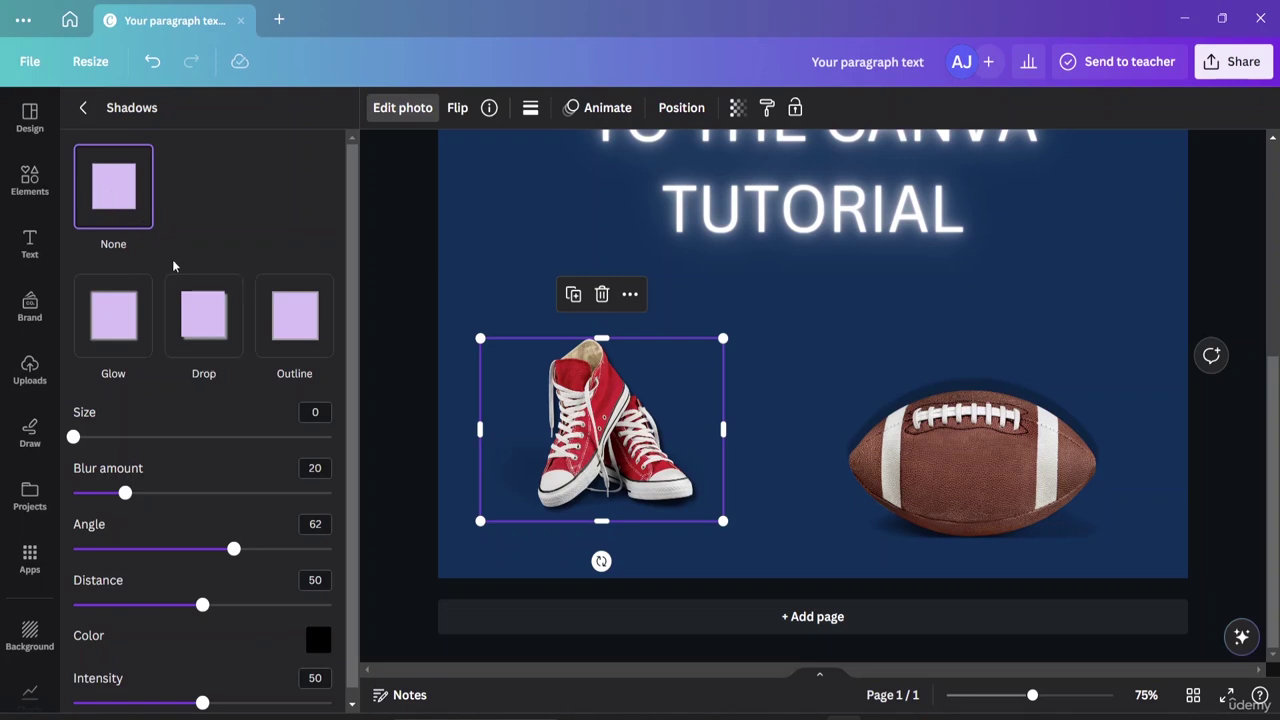
left_click(222, 322)
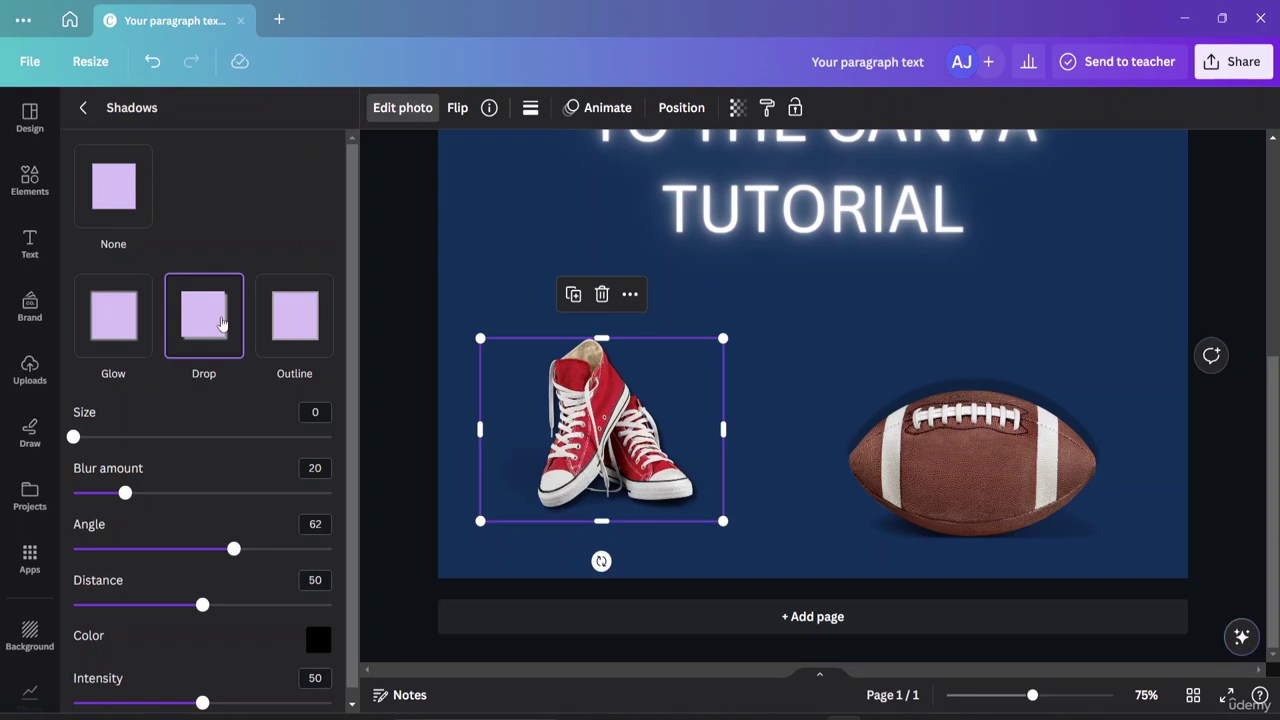
left_click_drag(123, 494, 194, 493)
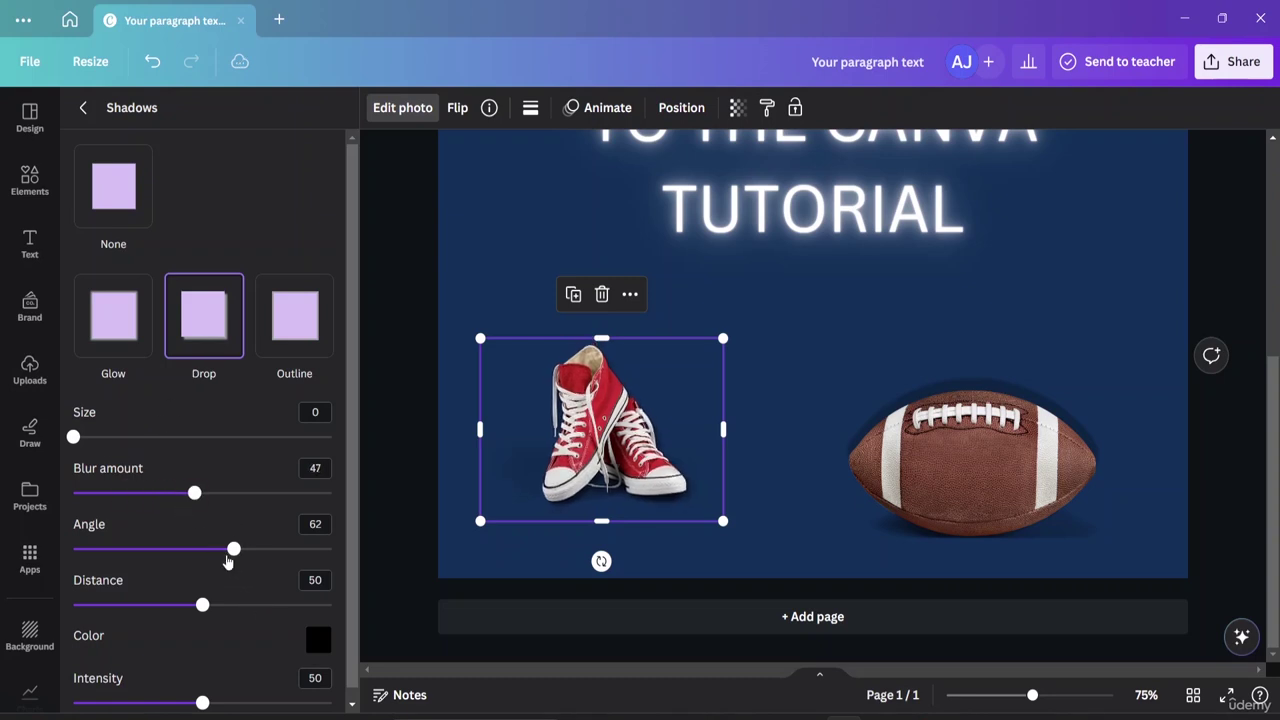
left_click_drag(233, 549, 88, 550)
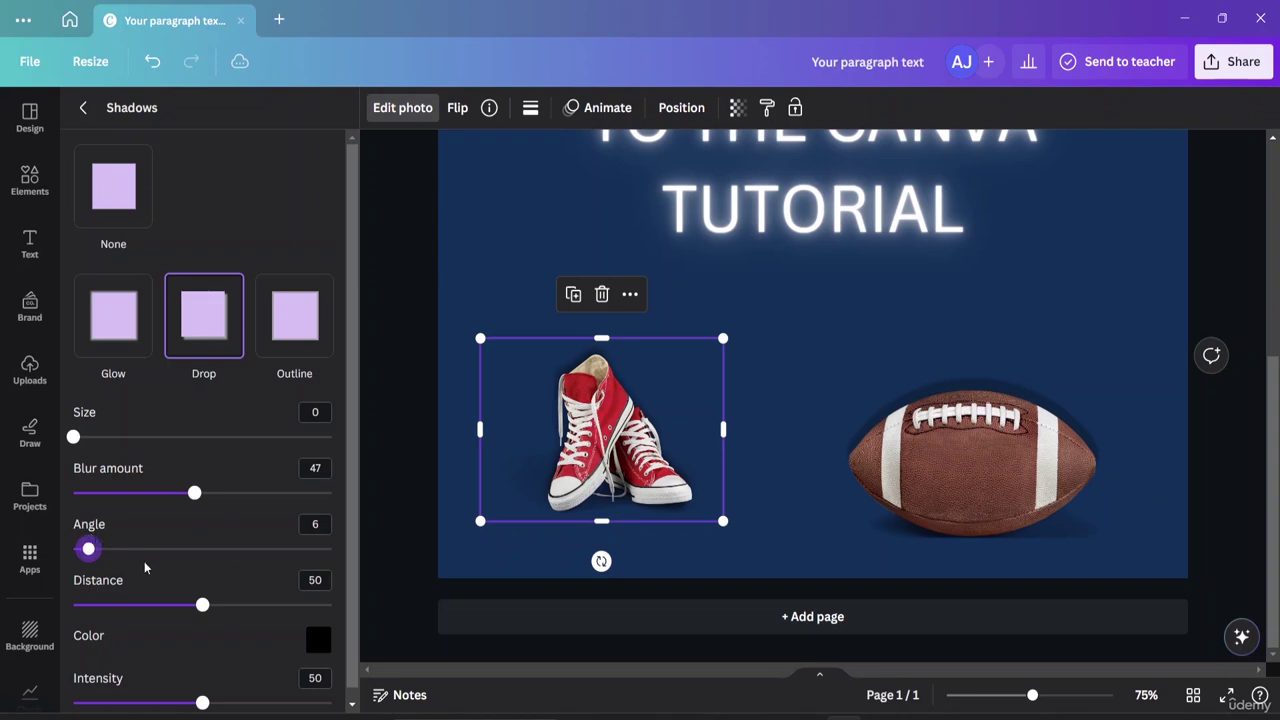
left_click_drag(202, 606, 276, 620)
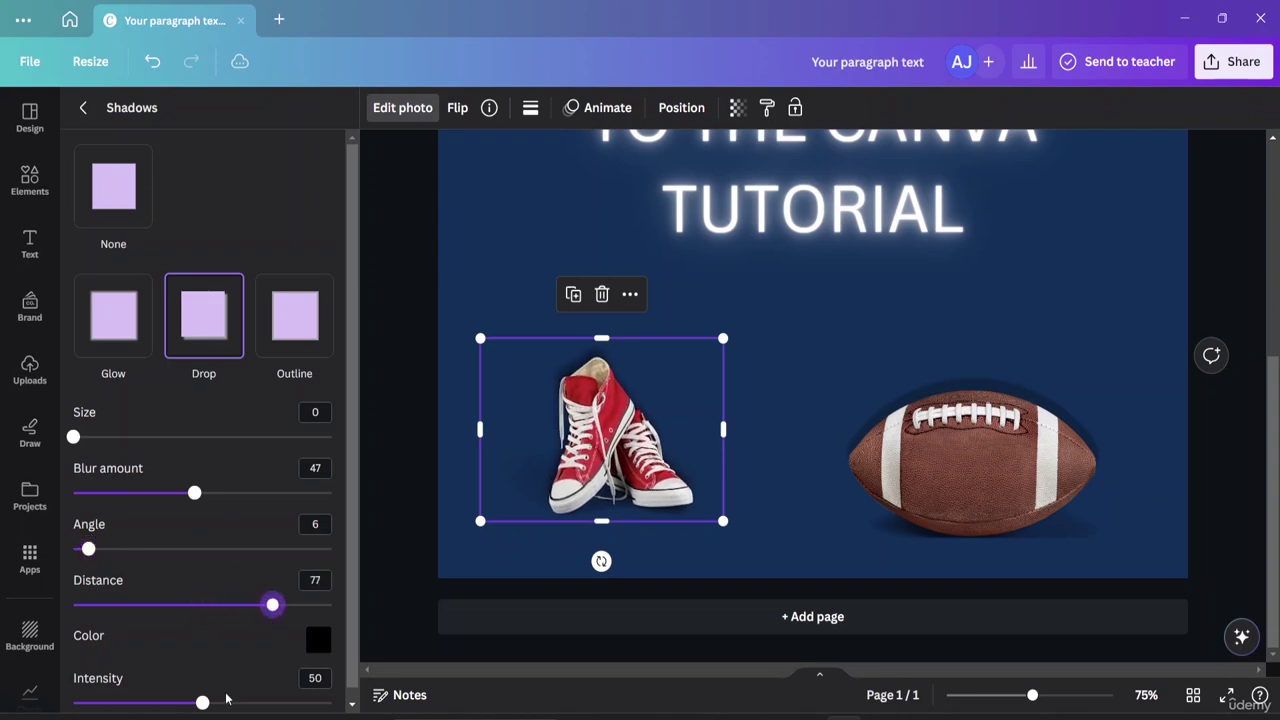
left_click_drag(220, 702, 262, 703)
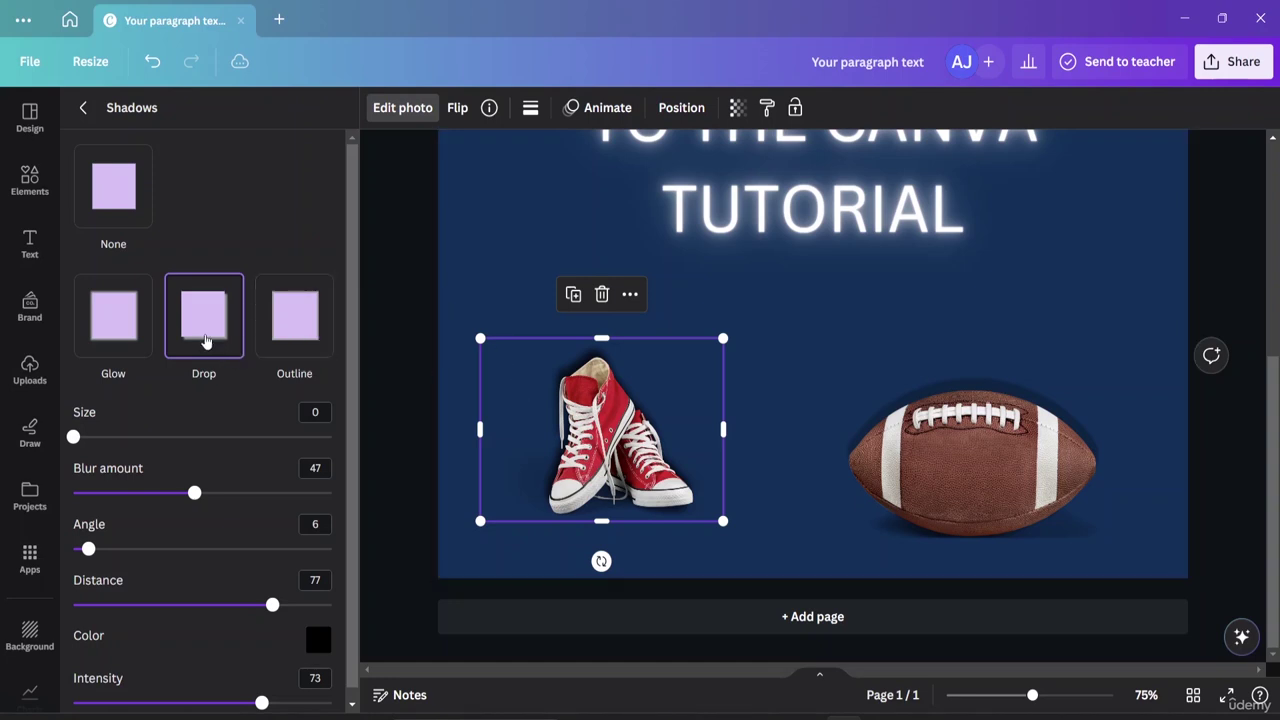
double_click(900, 401)
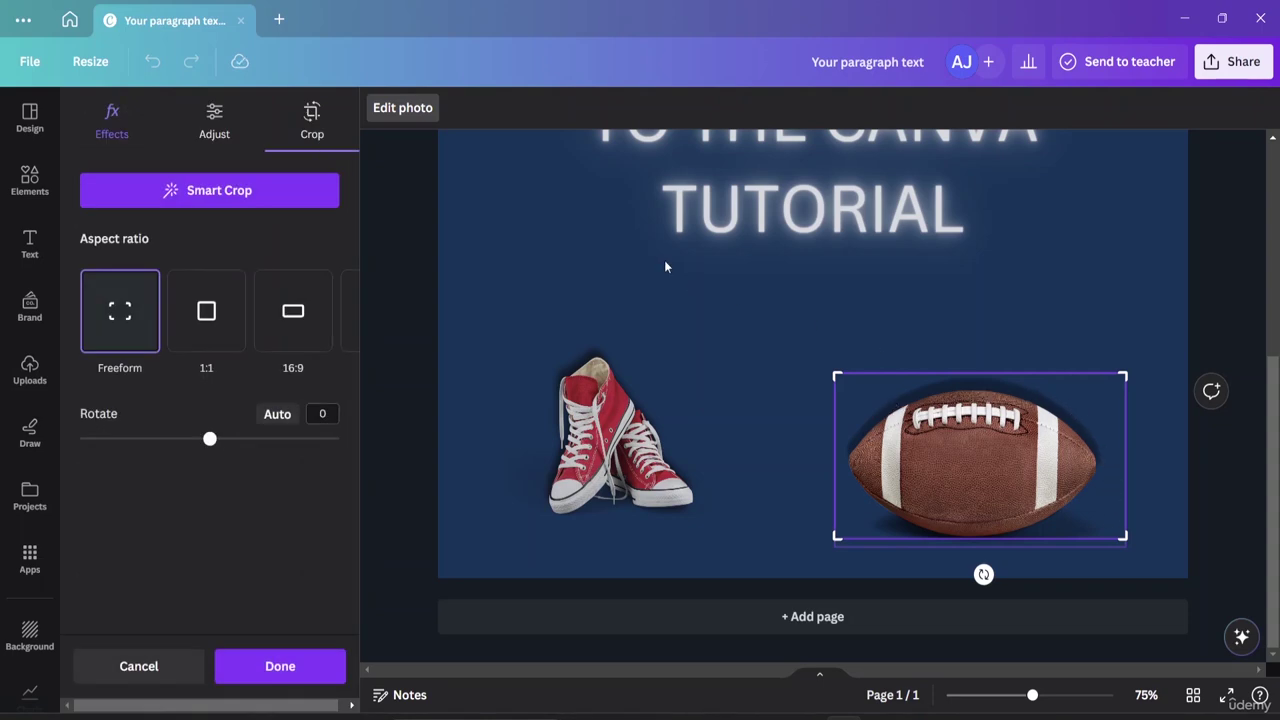
left_click(401, 205)
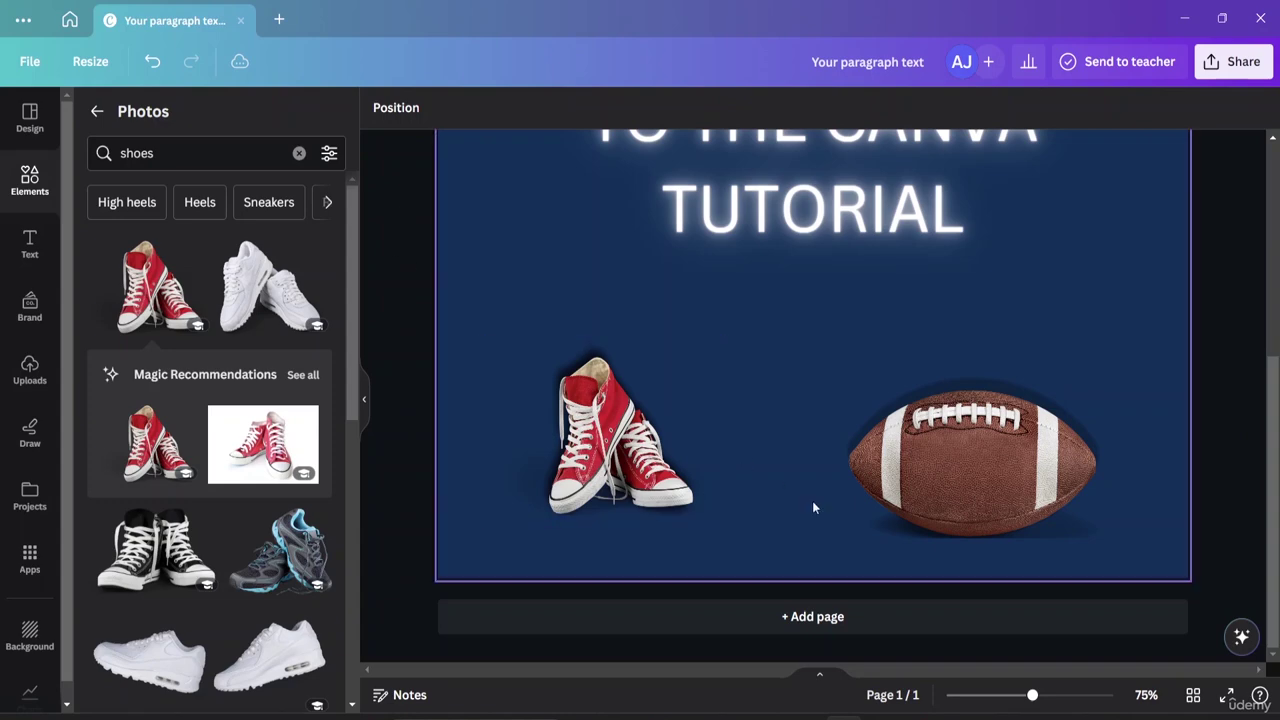
scroll(834, 386, "up", 5)
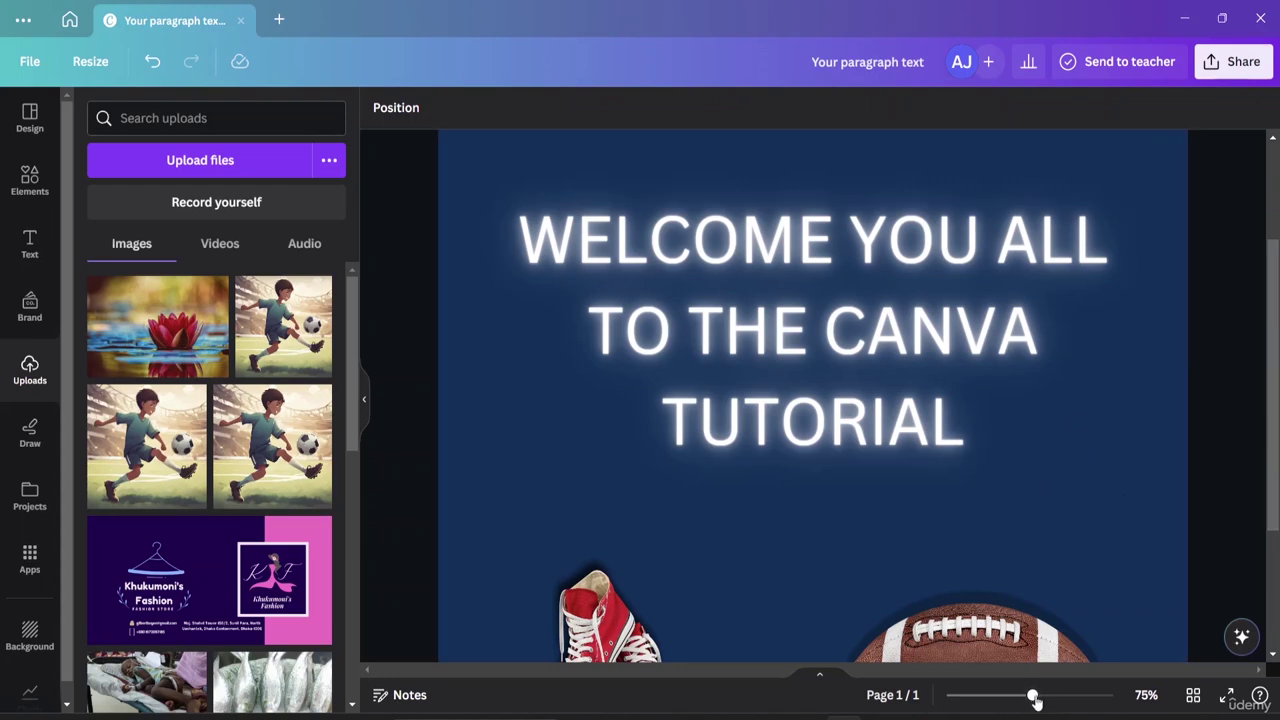
left_click_drag(1032, 695, 1010, 697)
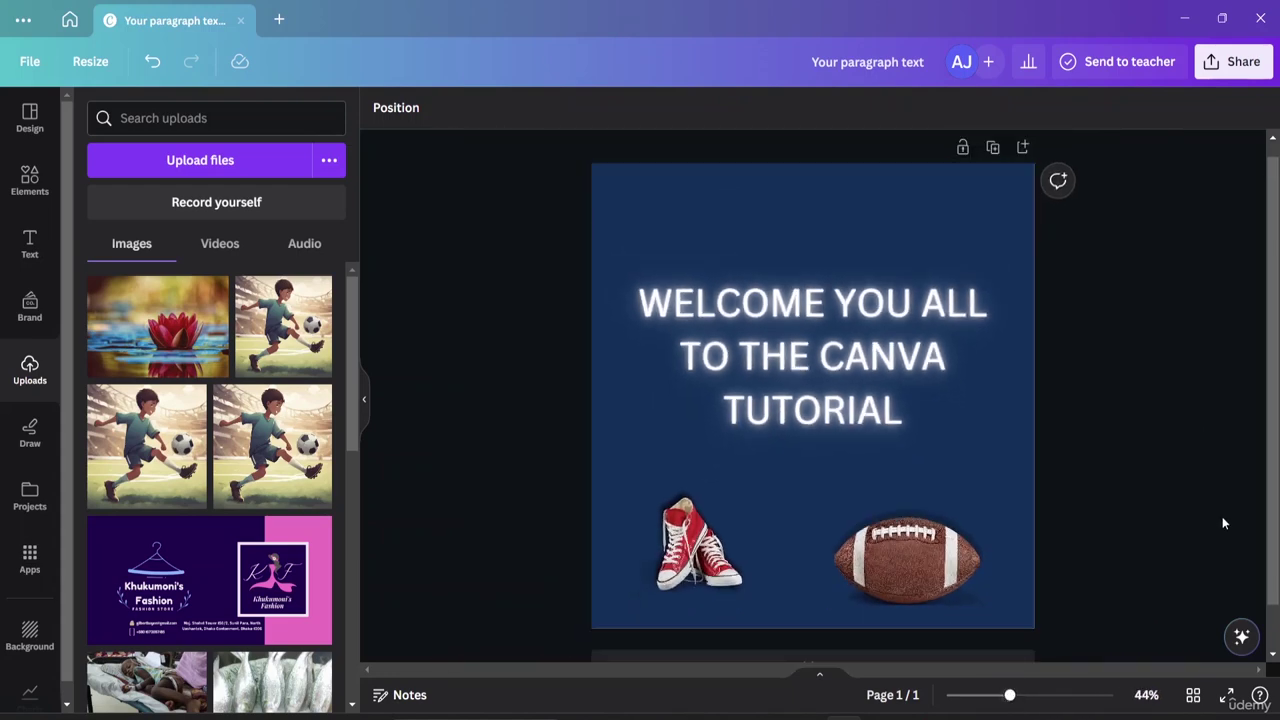
scroll(925, 568, "down", 1)
scroll(843, 290, "up", 1)
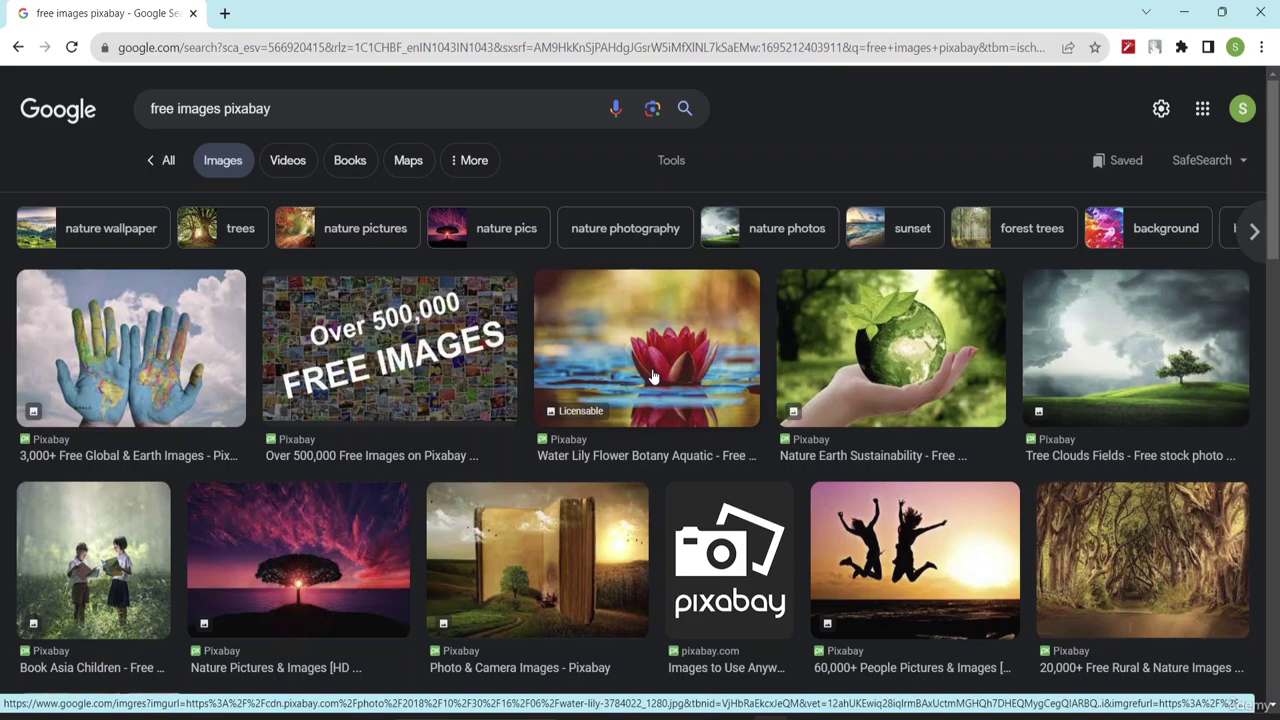
Bring the photo of world-map painted hands from the Pixabay results in Google Images into the Canva design and shrink it to under half size
scroll(394, 500, "down", 3)
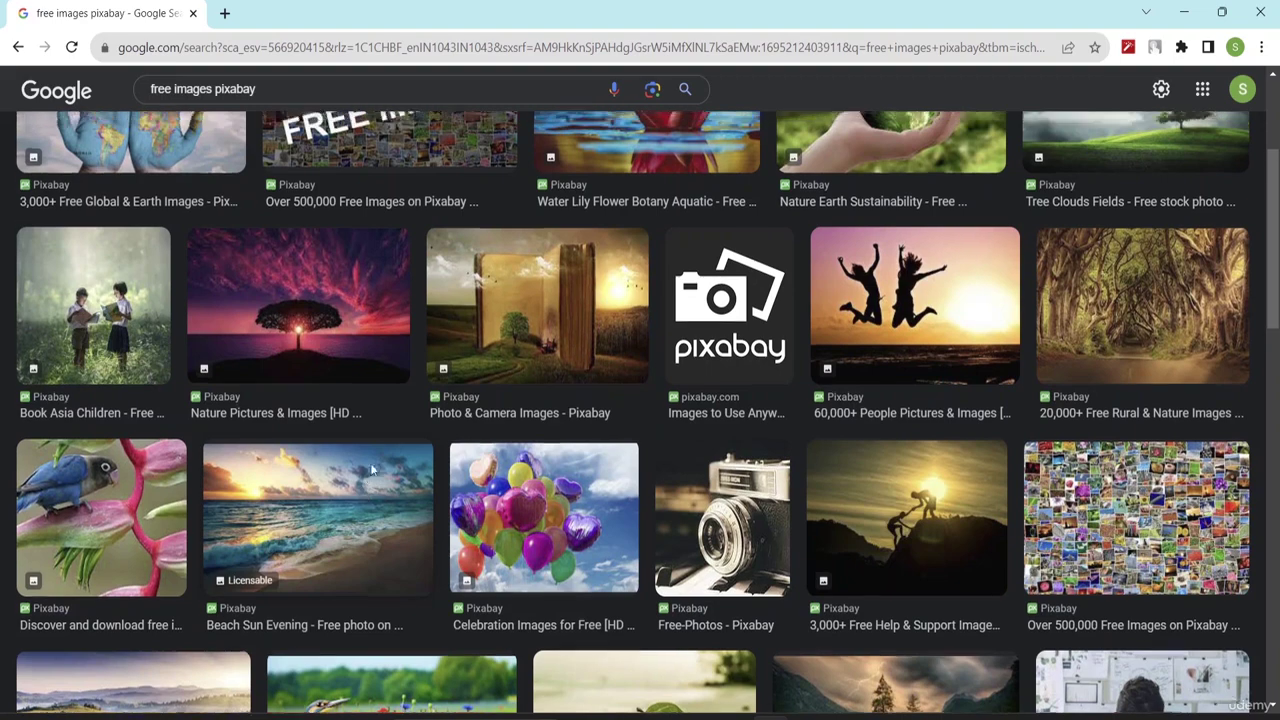
scroll(349, 357, "up", 2)
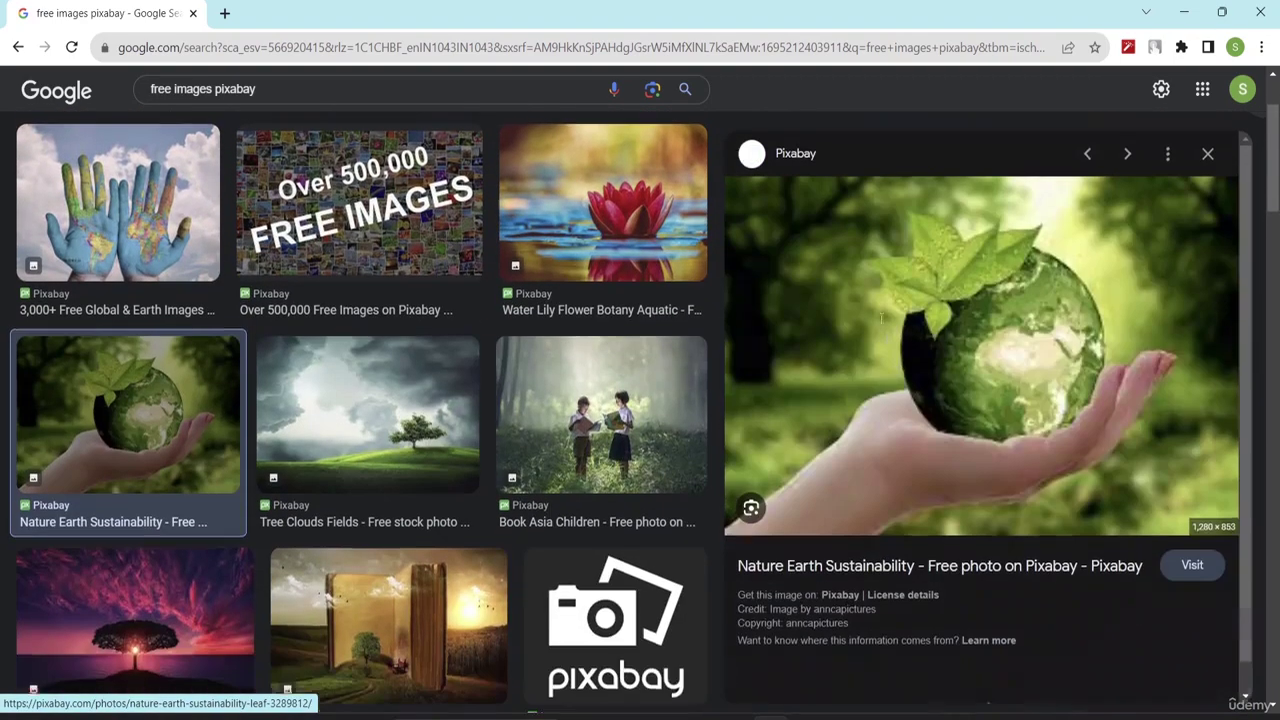
left_click(842, 281)
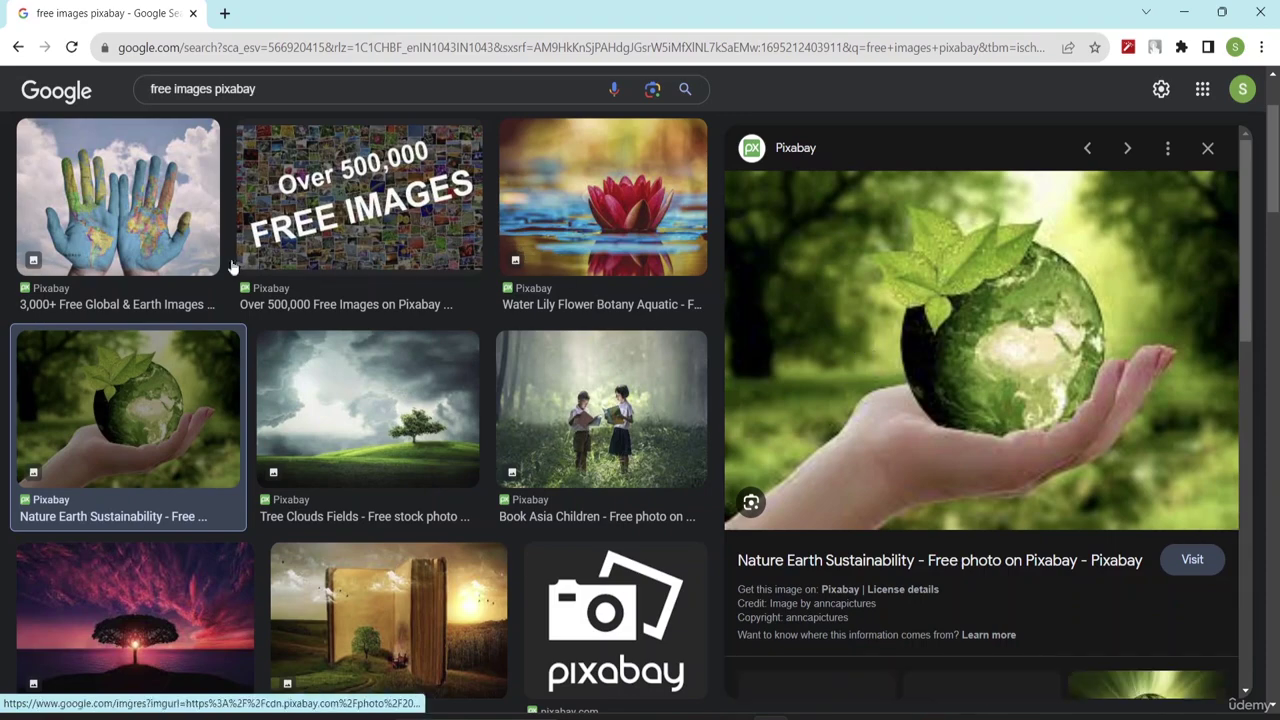
key("Escape")
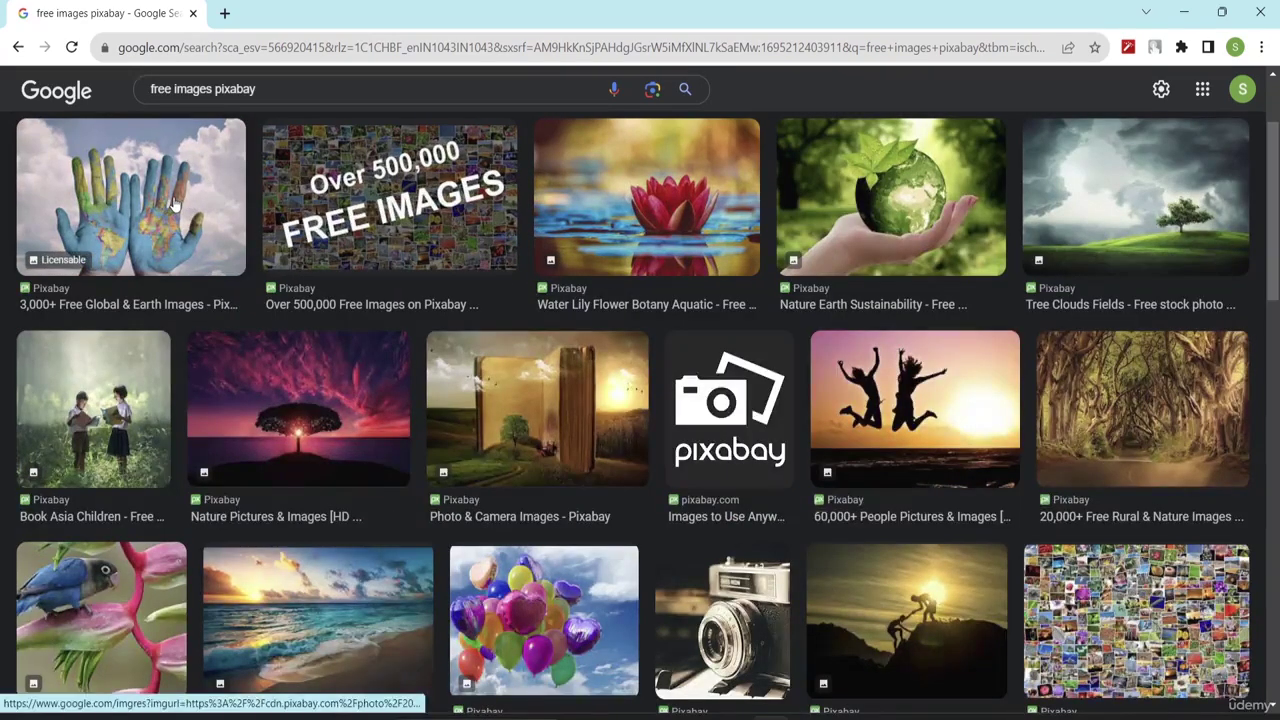
left_click(173, 204)
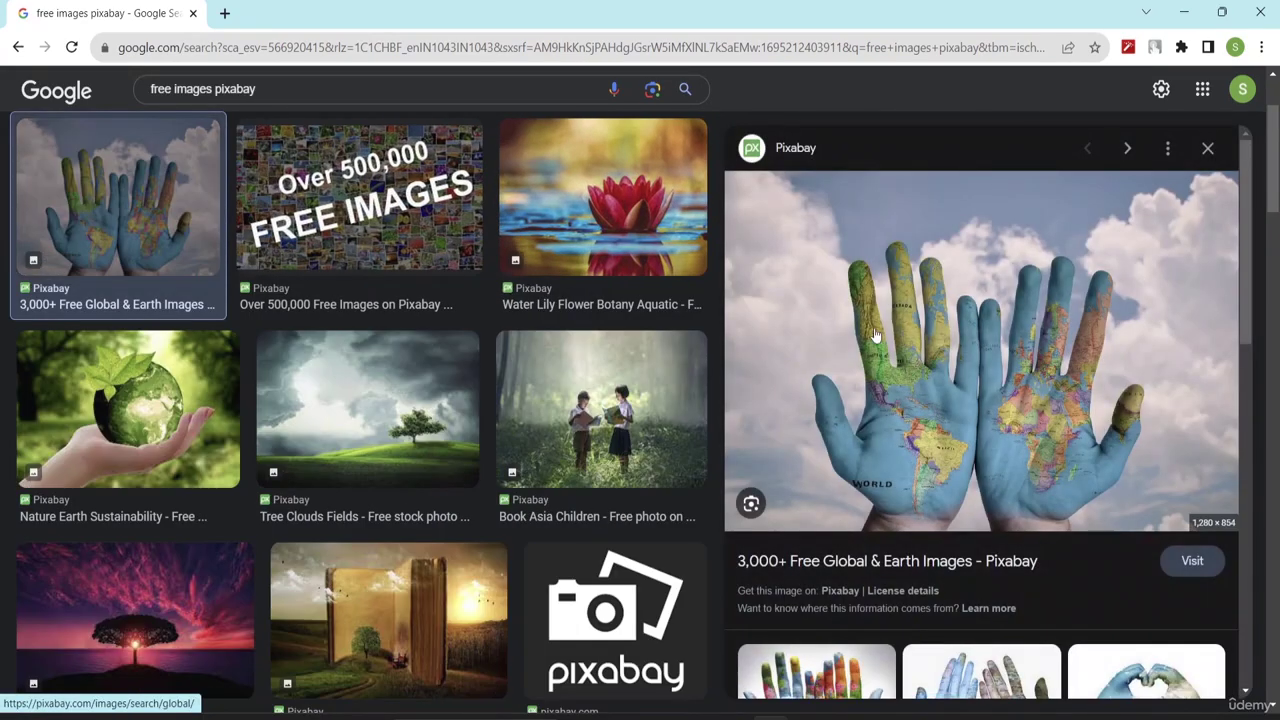
left_click_drag(870, 330, 766, 242)
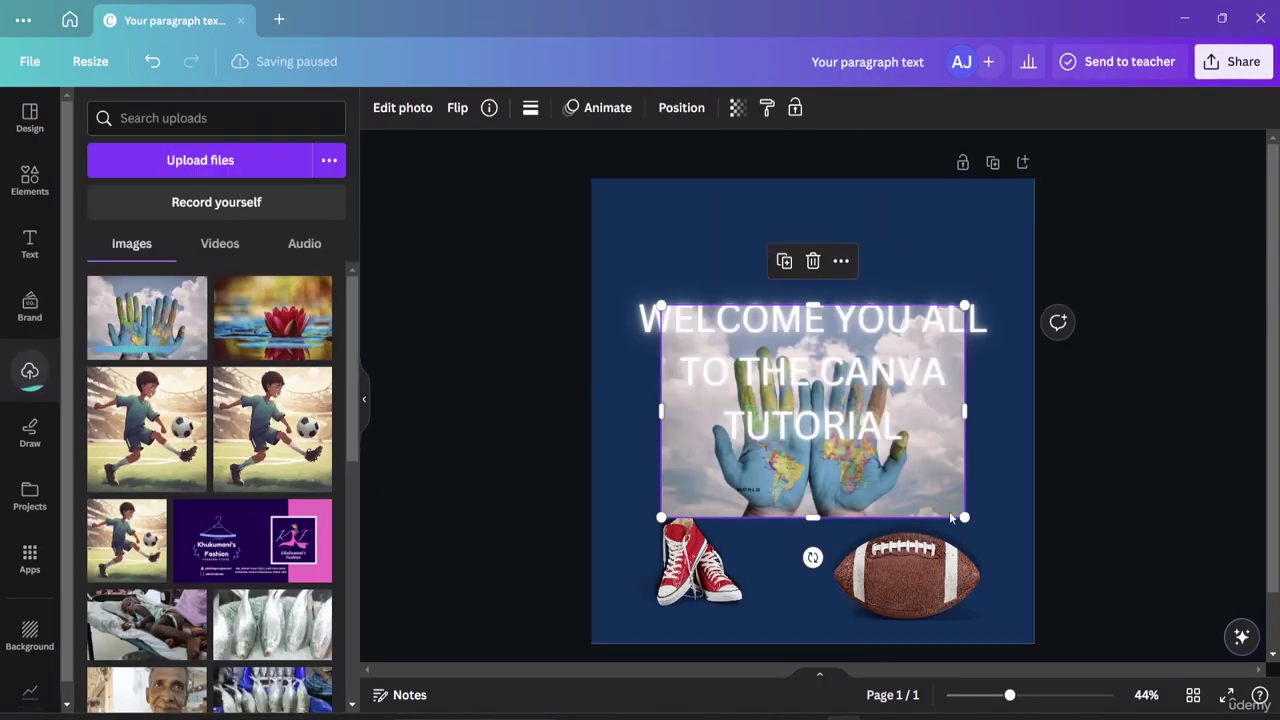
left_click_drag(961, 515, 793, 397)
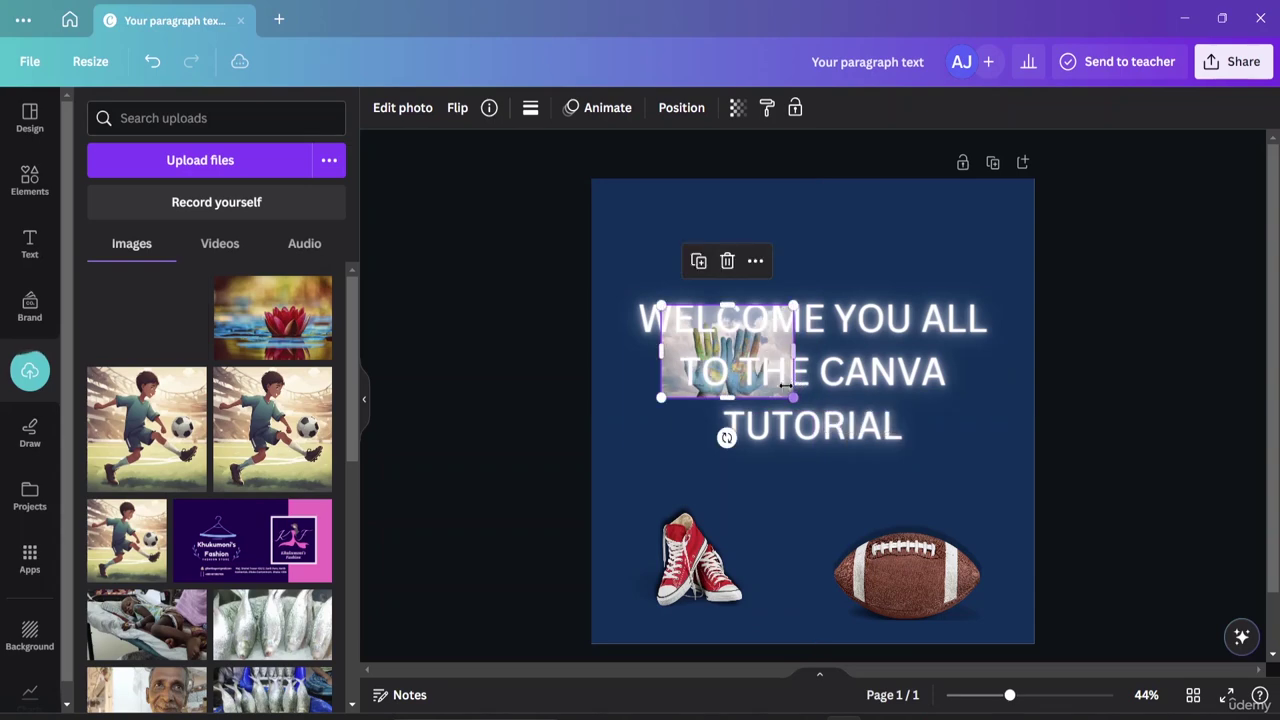
Widen the heading text box to the full page width so it wraps onto two lines, and move it to the top of the page
left_click(675, 392)
double_click(680, 390)
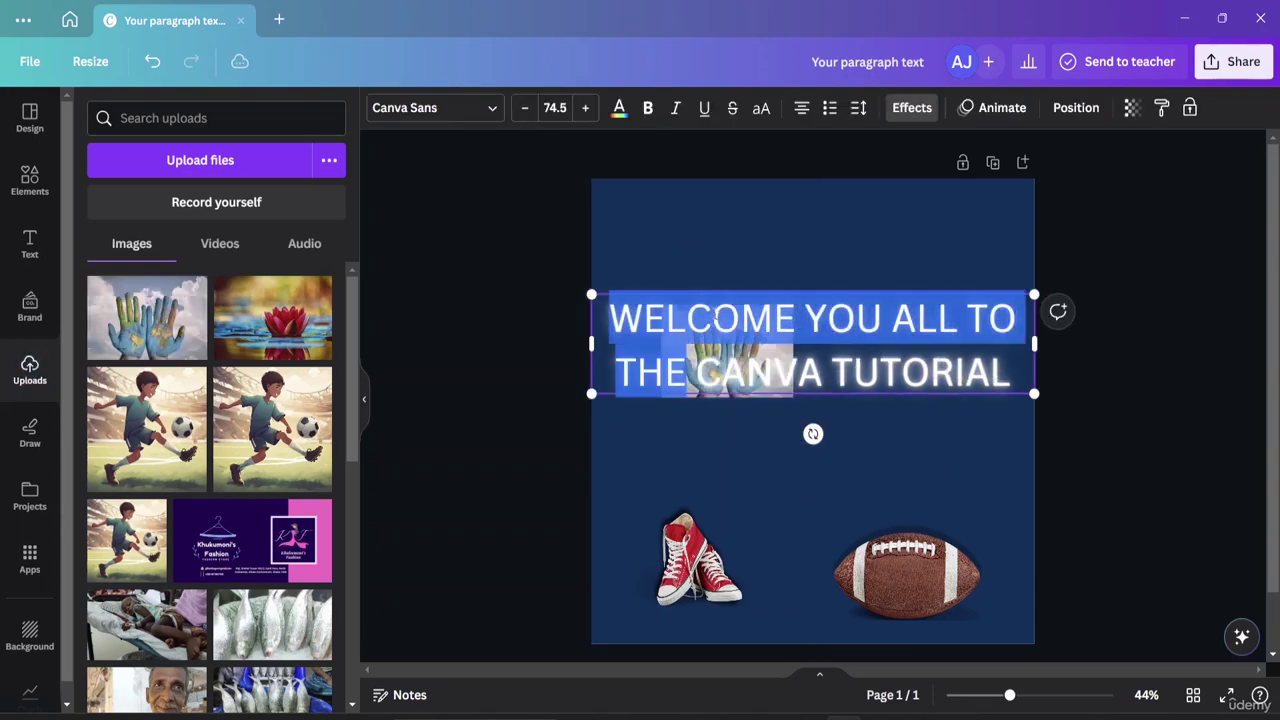
key("ctrl+z")
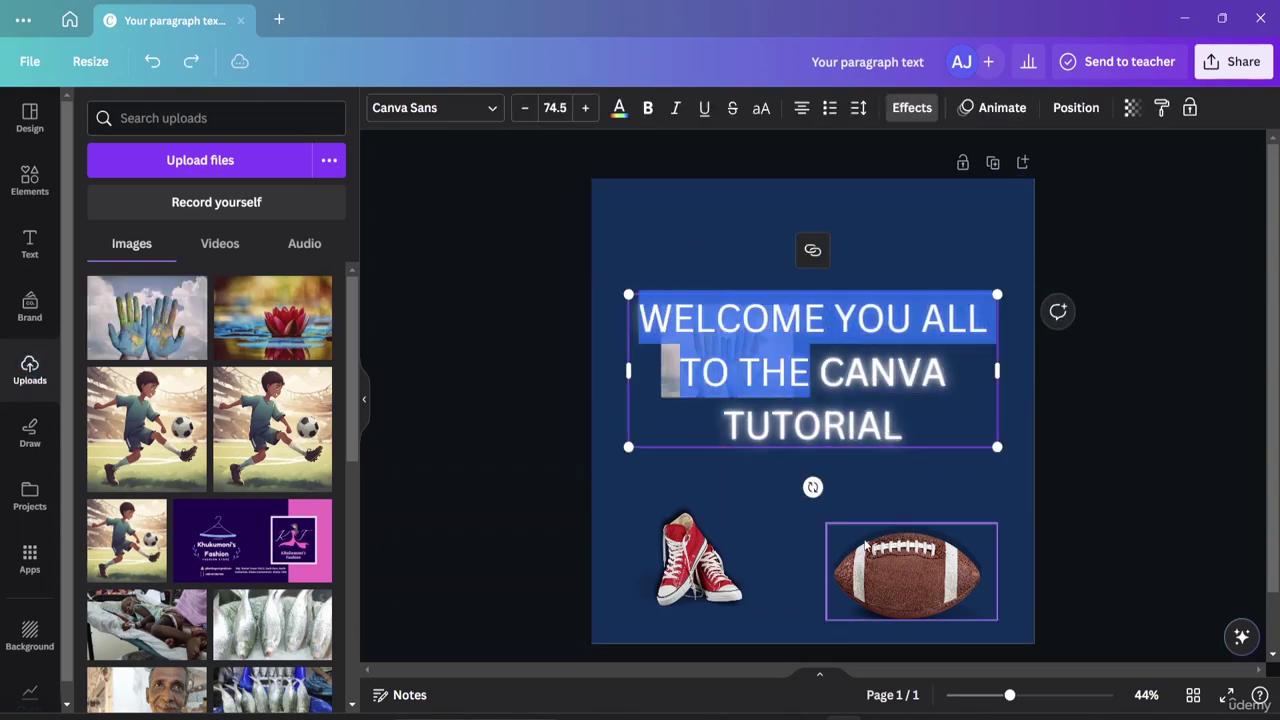
left_click(767, 512)
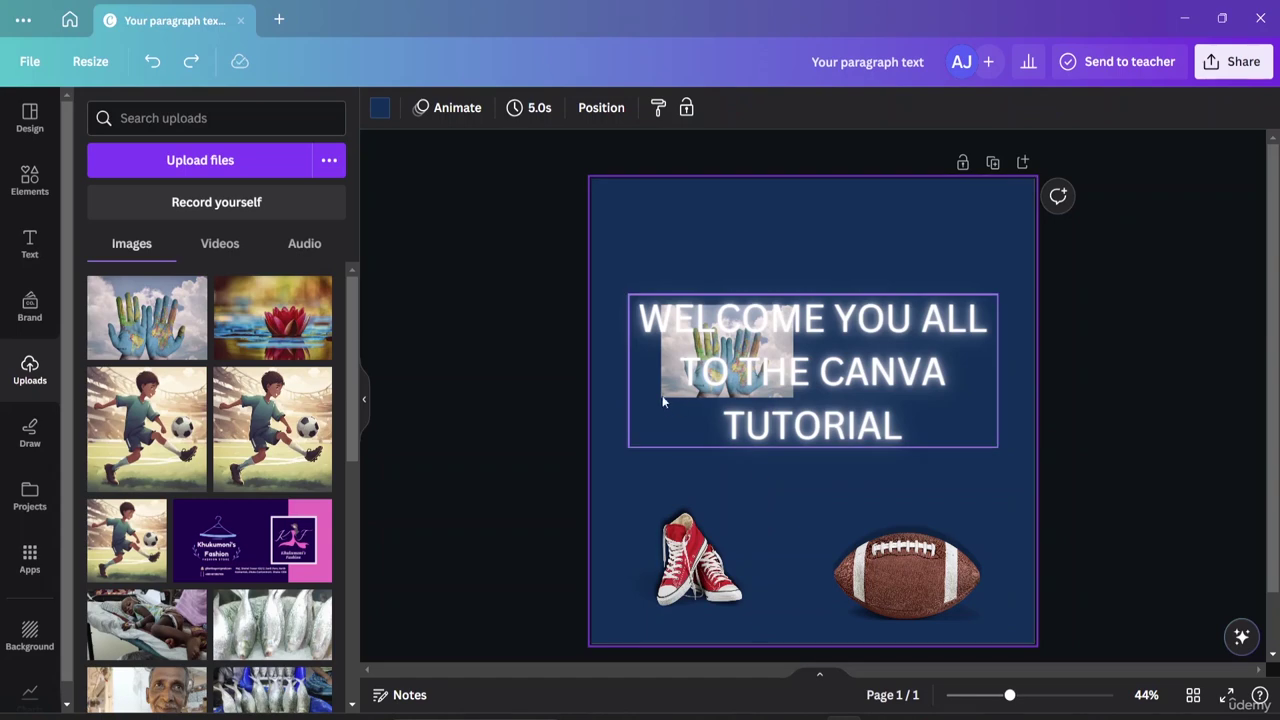
key("ctrl+y")
left_click(688, 417)
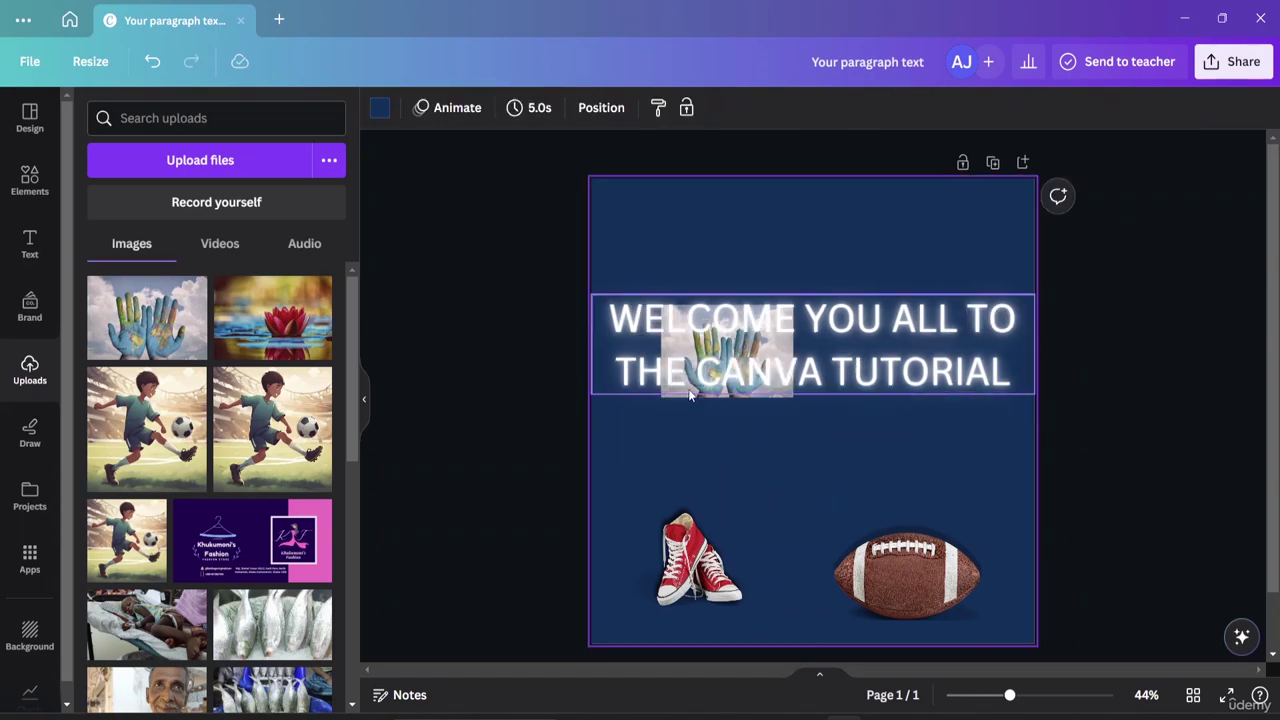
left_click(690, 395)
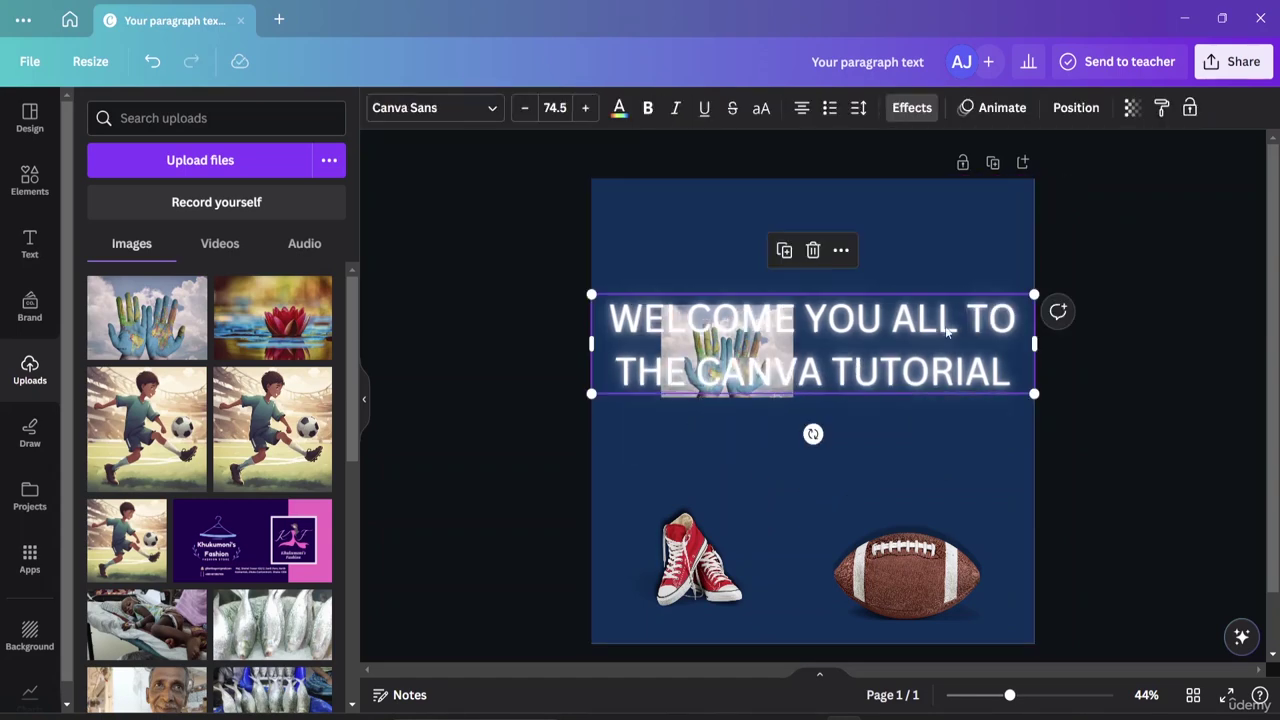
left_click_drag(1016, 320, 805, 320)
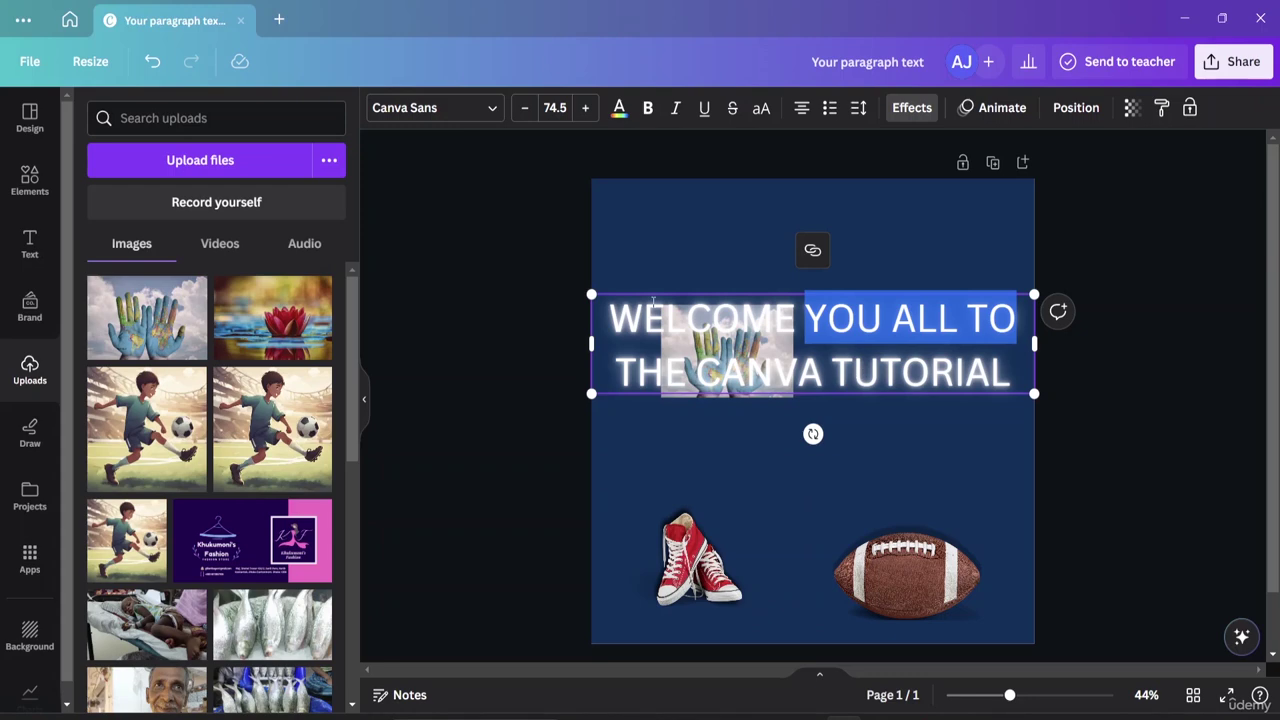
left_click_drag(688, 289, 686, 190)
Move the painted hands photo to the middle of the page below the heading and open its photo editing options
left_click(740, 354)
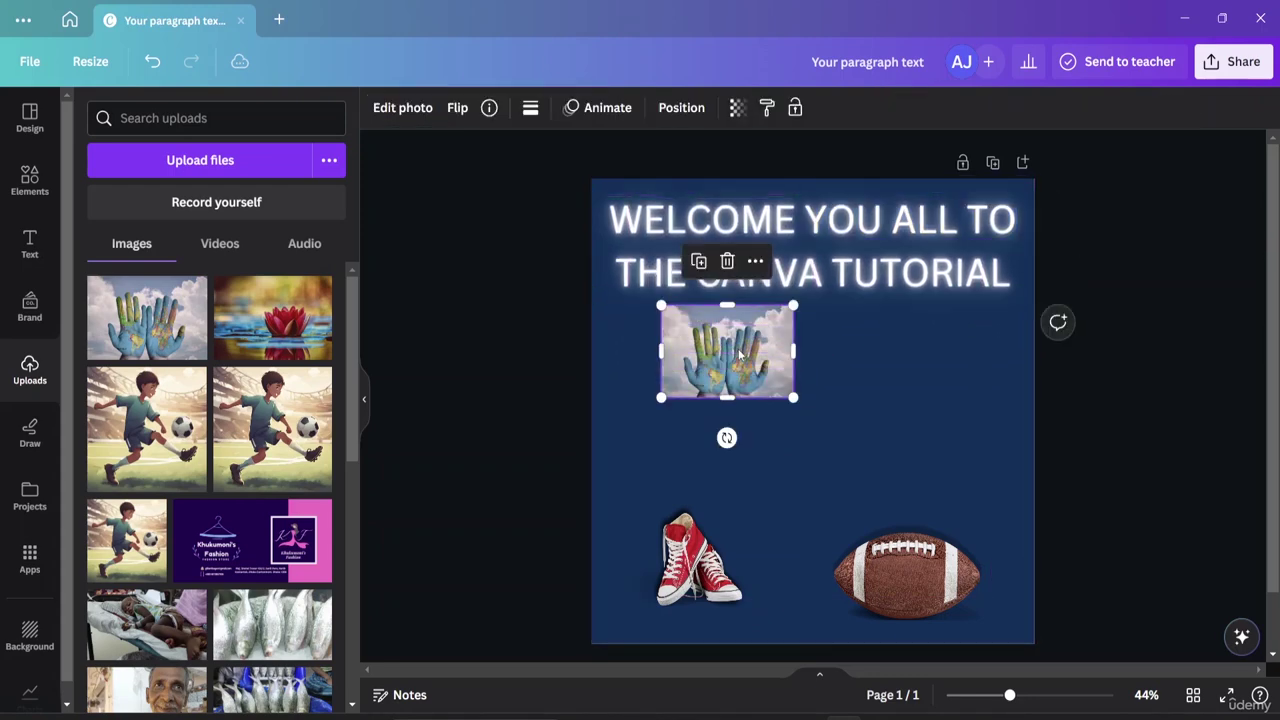
left_click_drag(740, 354, 832, 417)
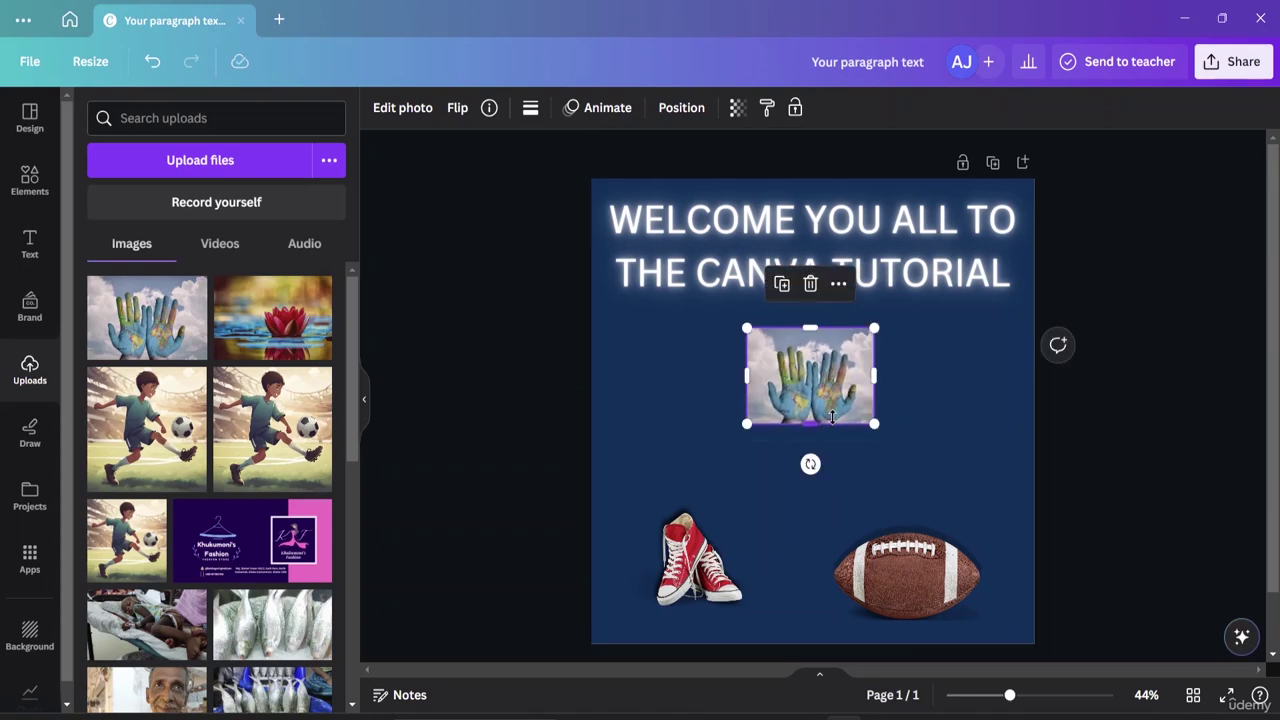
left_click(403, 110)
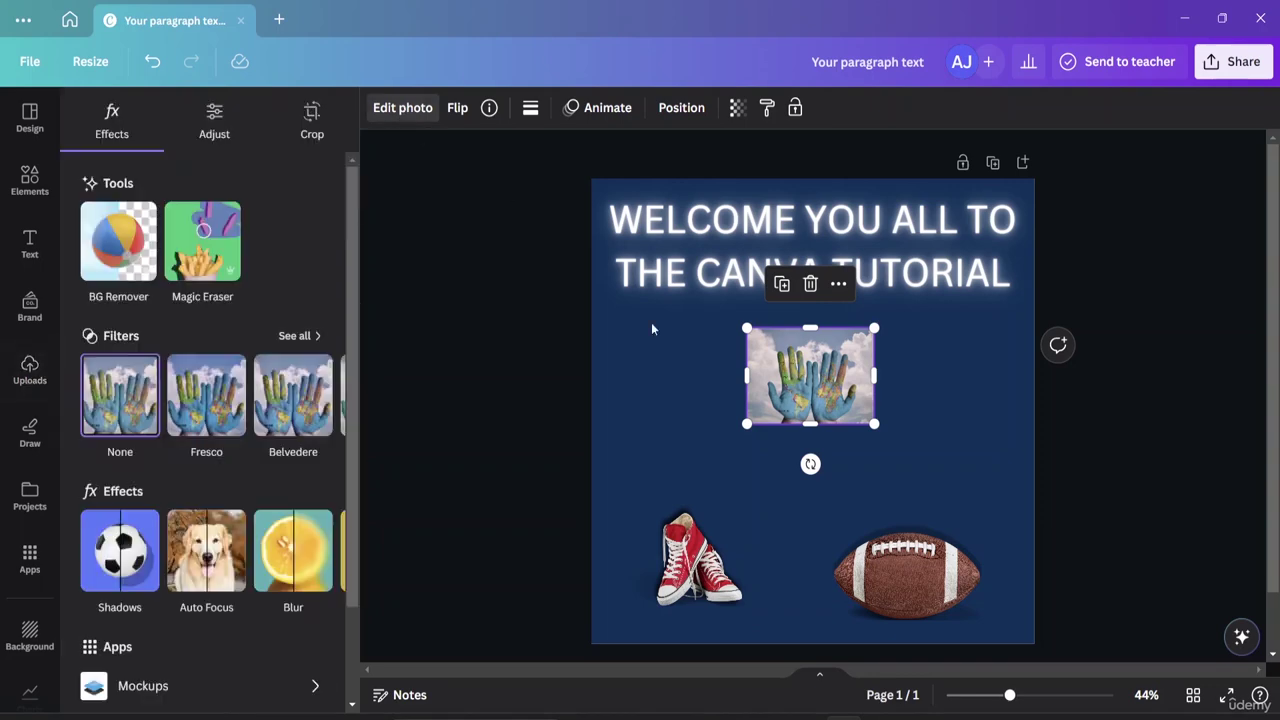
Apply a Glow shadow to the painted hands photo
scroll(229, 399, "down", 2)
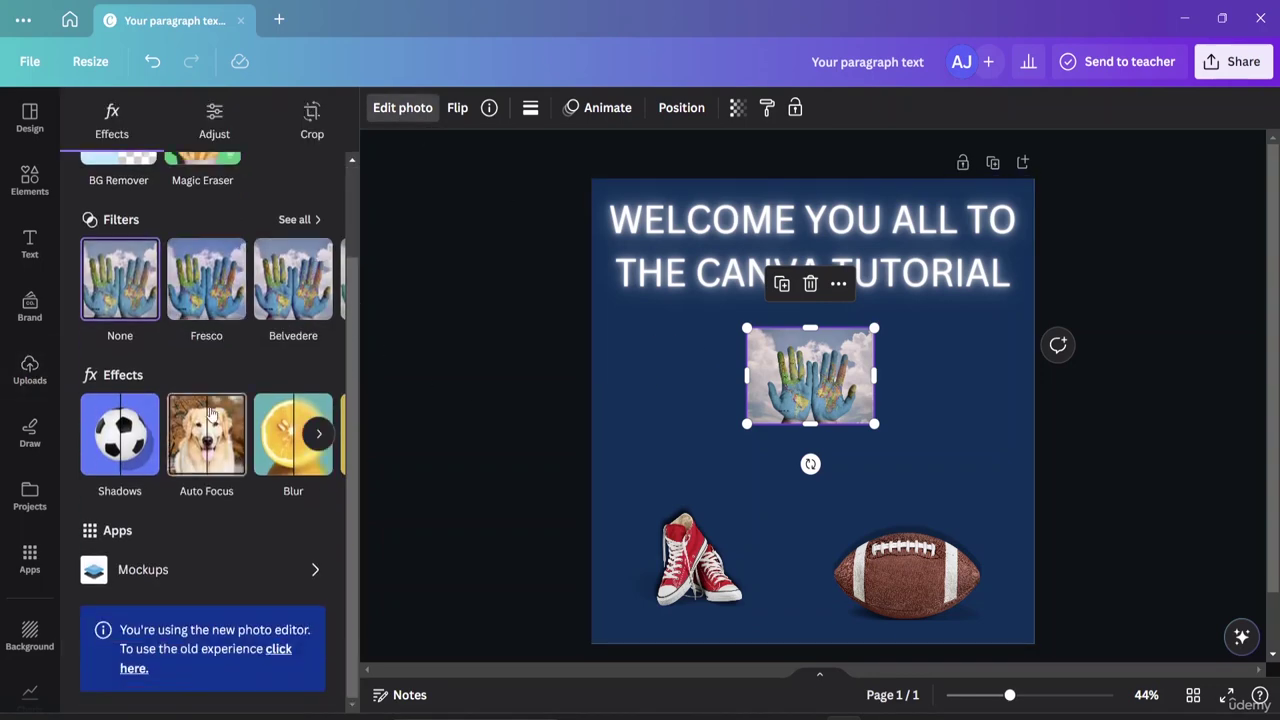
left_click(144, 457)
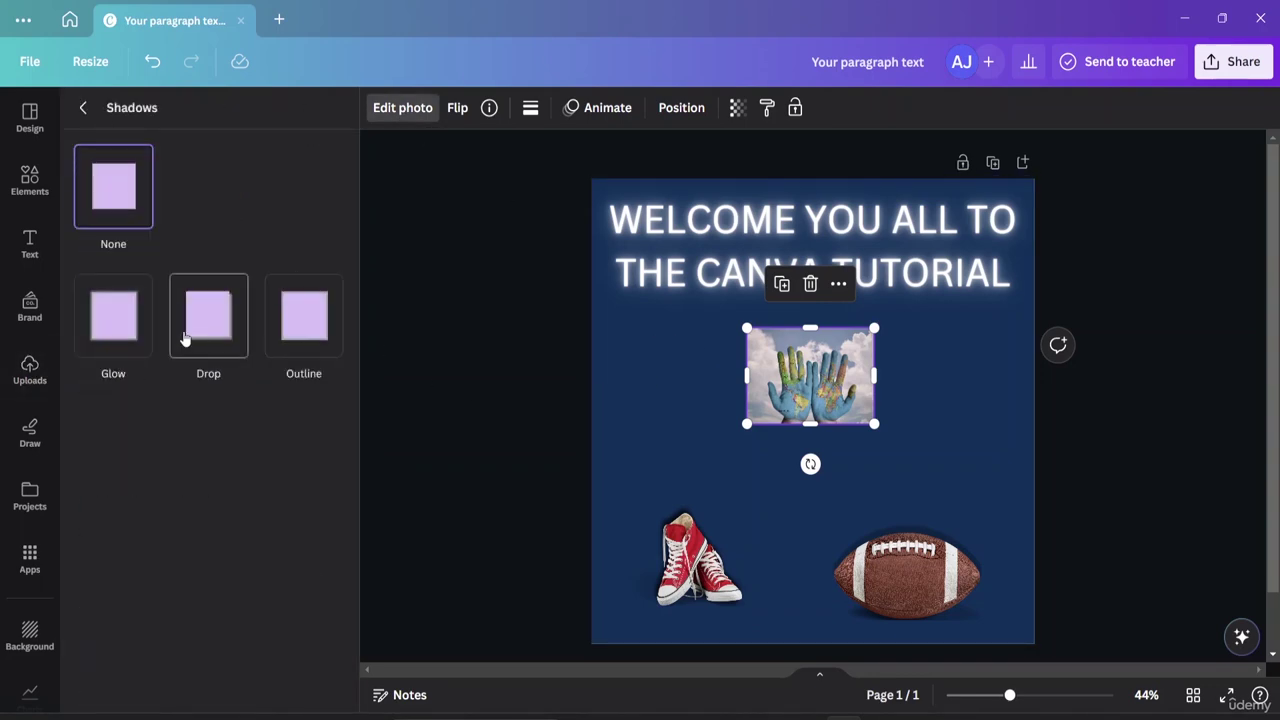
left_click(122, 336)
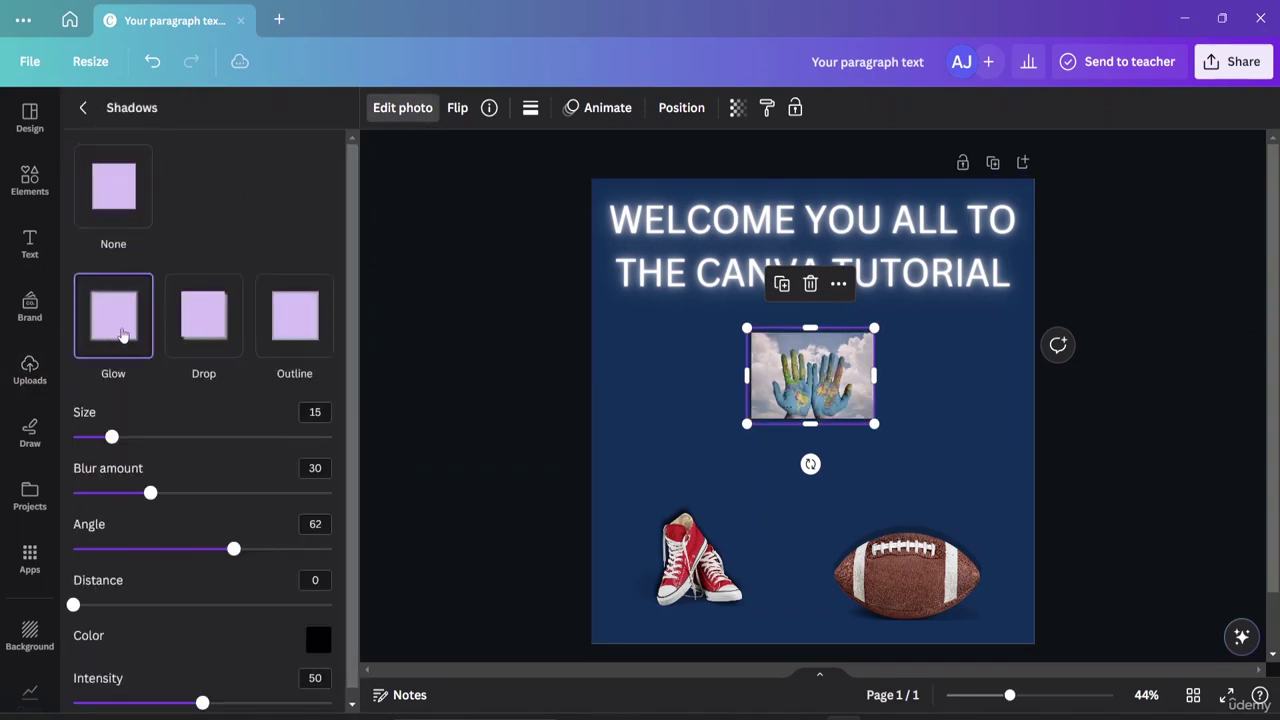
left_click(938, 430)
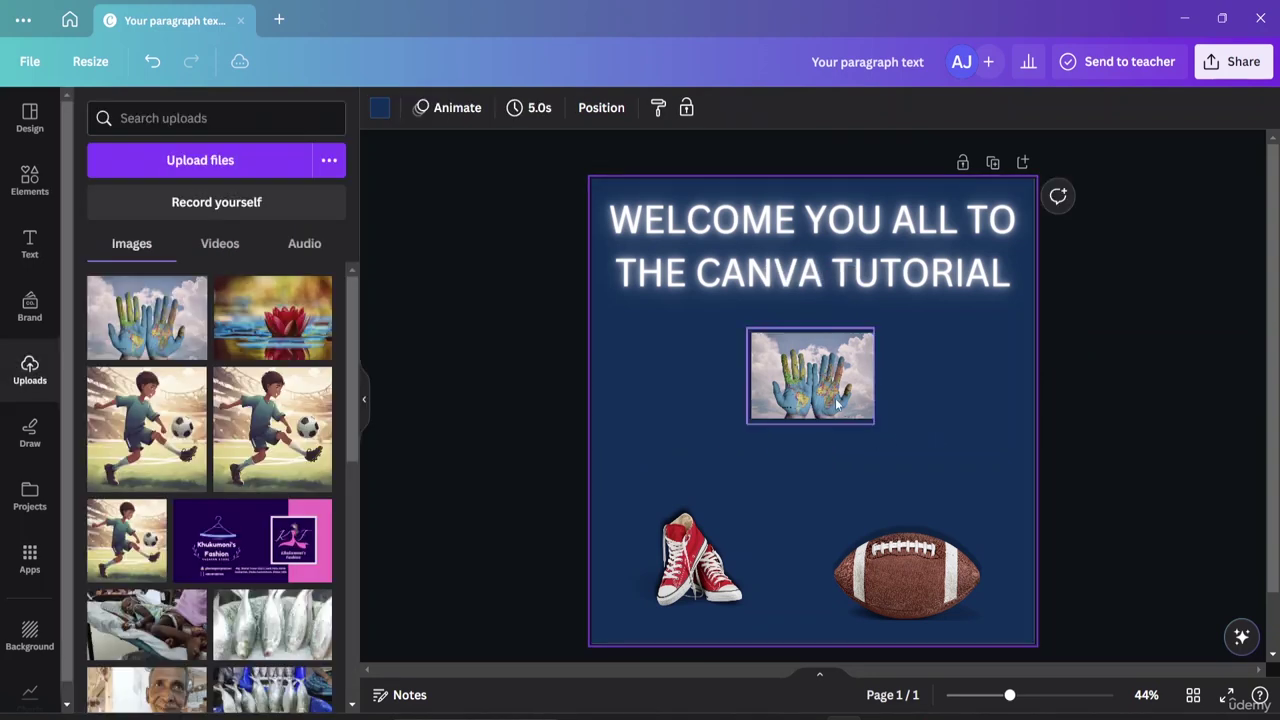
Move the painted hands photo to the right side of the page, above the football
left_click(778, 366)
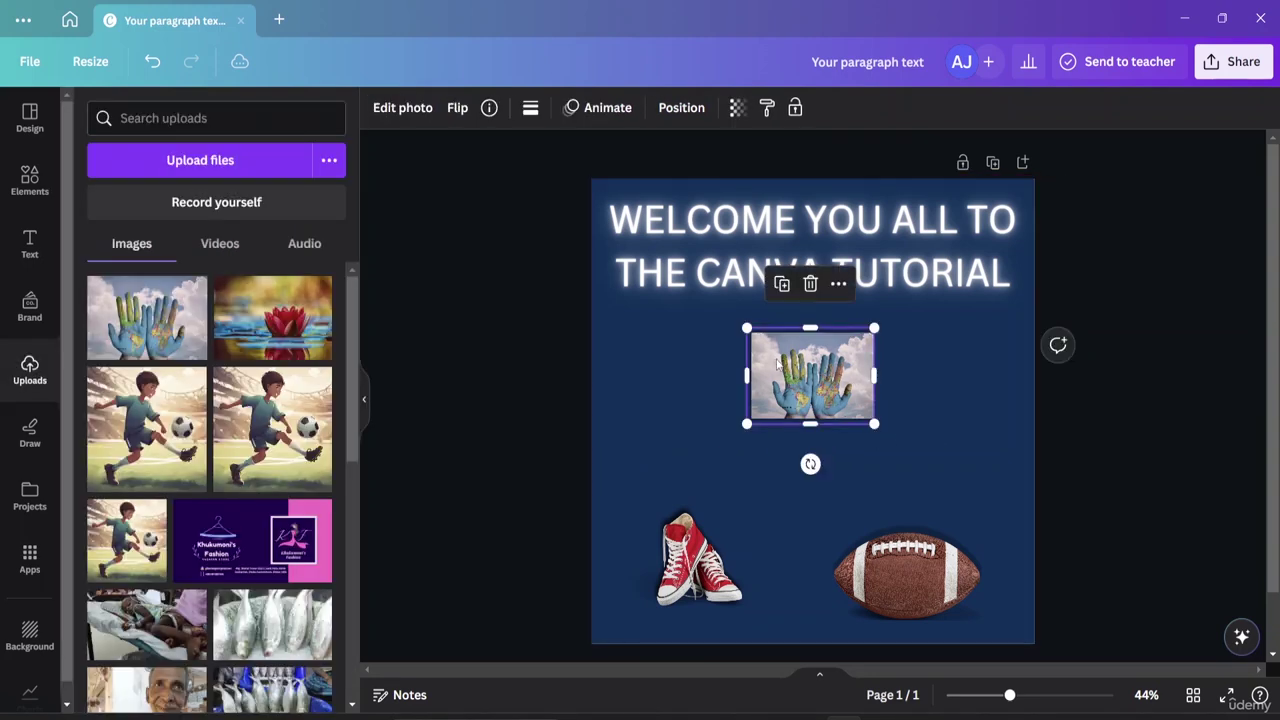
left_click(990, 396)
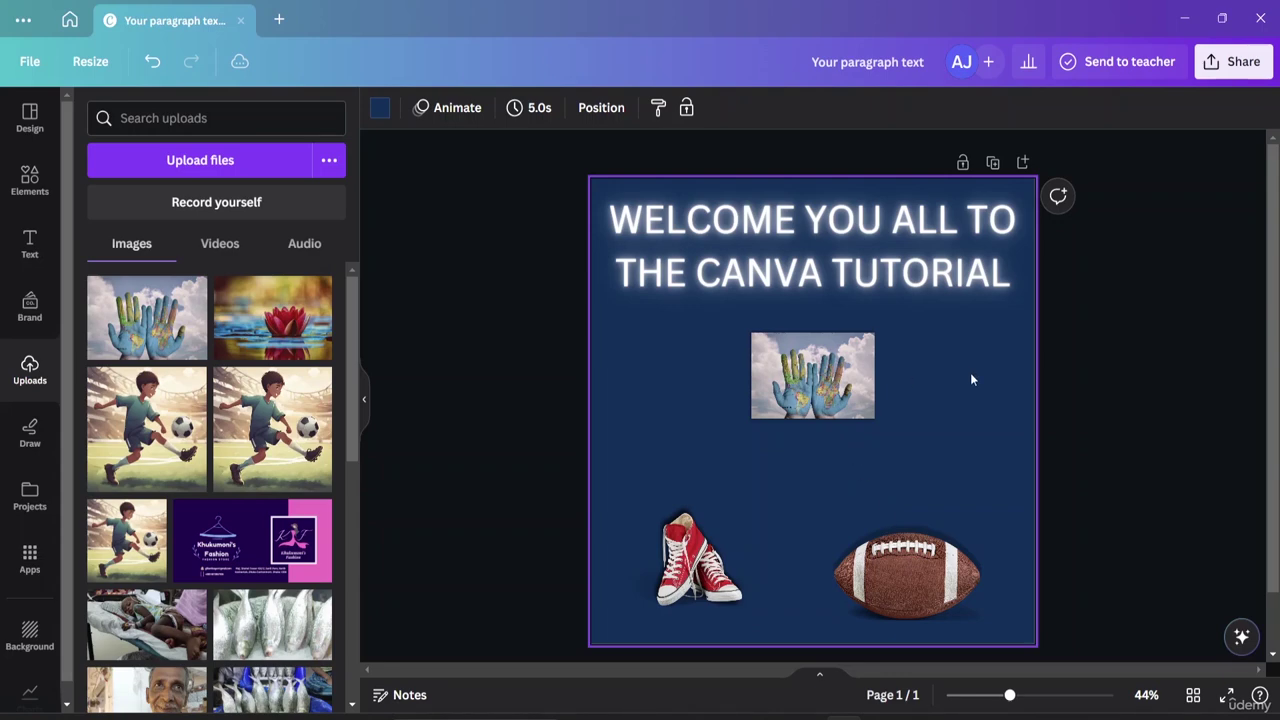
left_click_drag(837, 364, 968, 404)
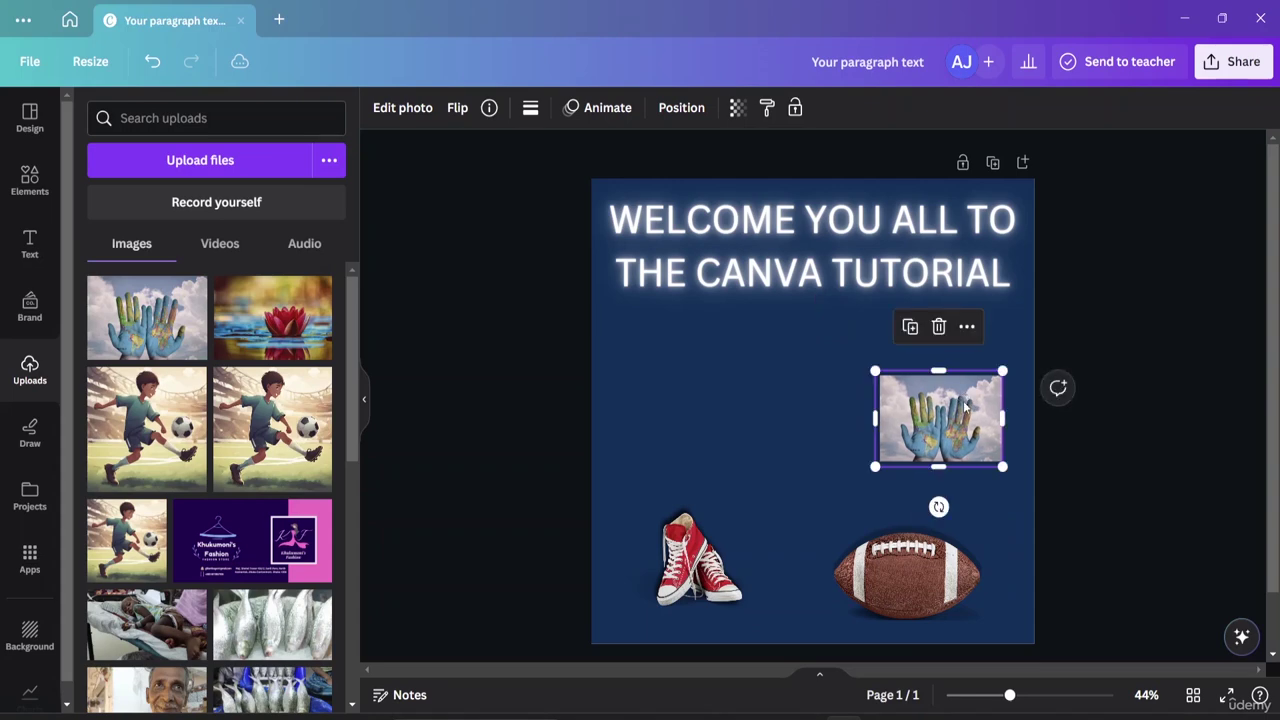
left_click(806, 358)
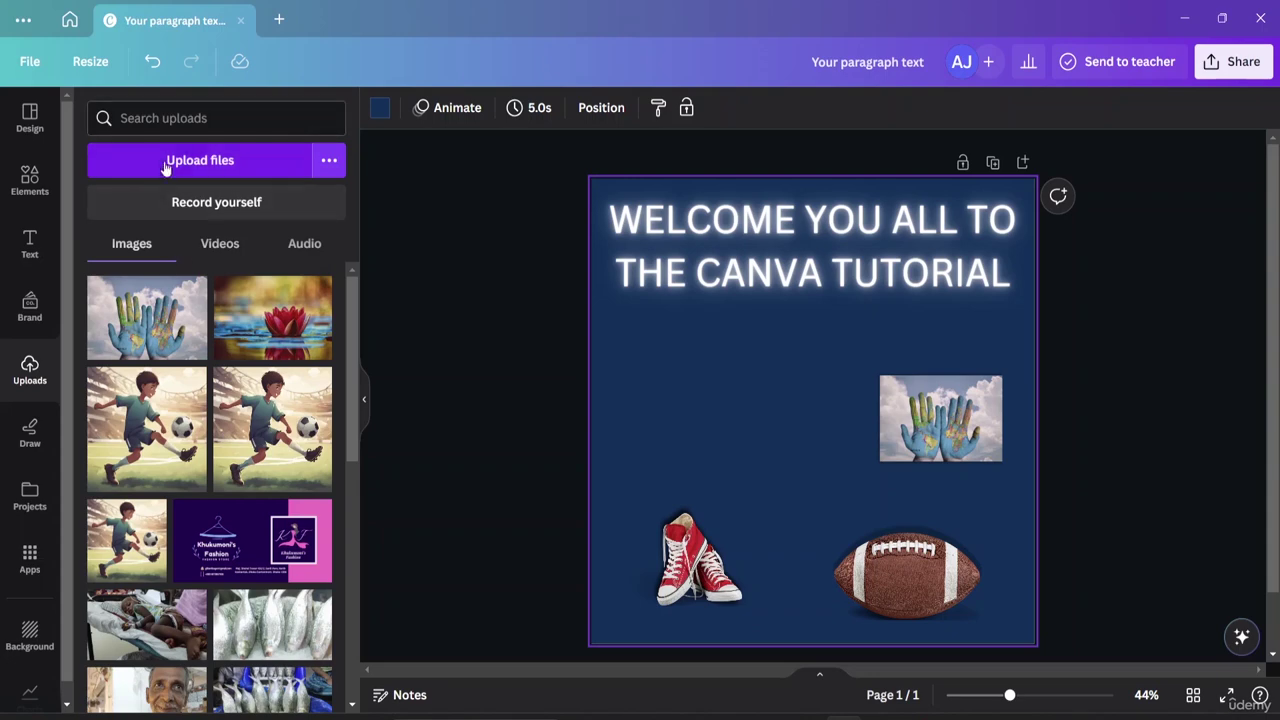
Replace the "shoes" photo search with a search for "man"
left_click(30, 185)
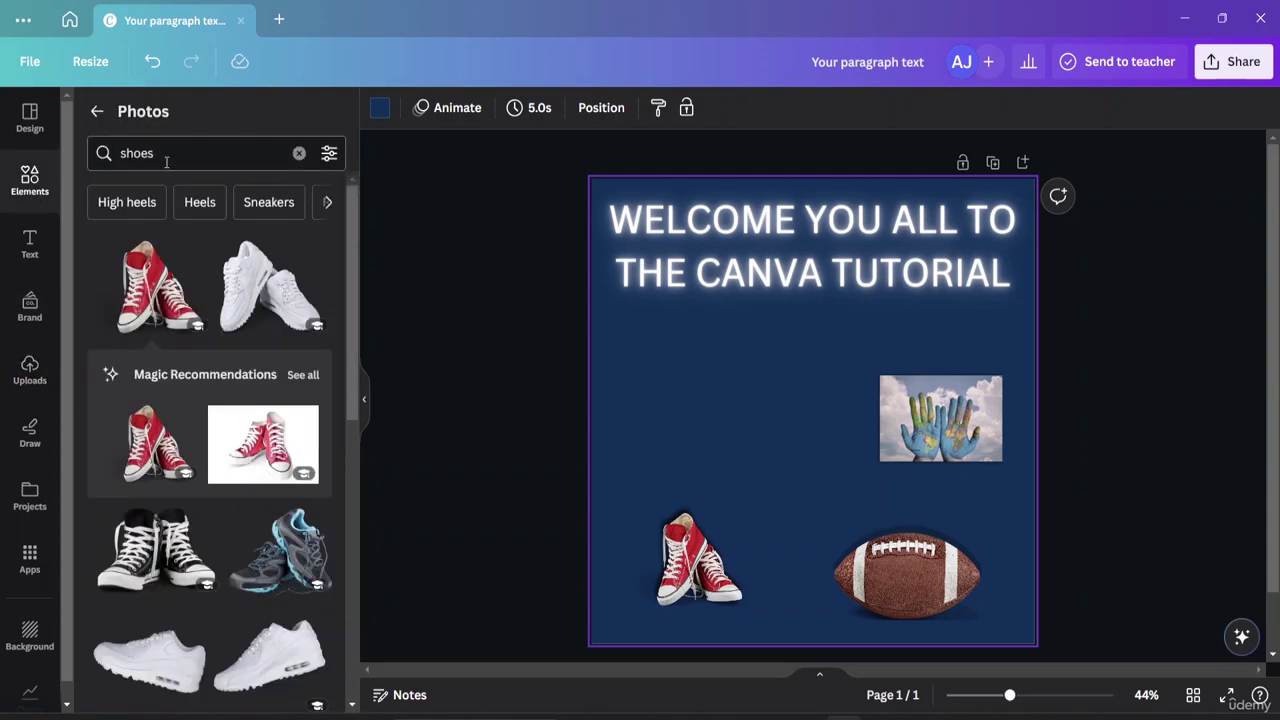
left_click(299, 153)
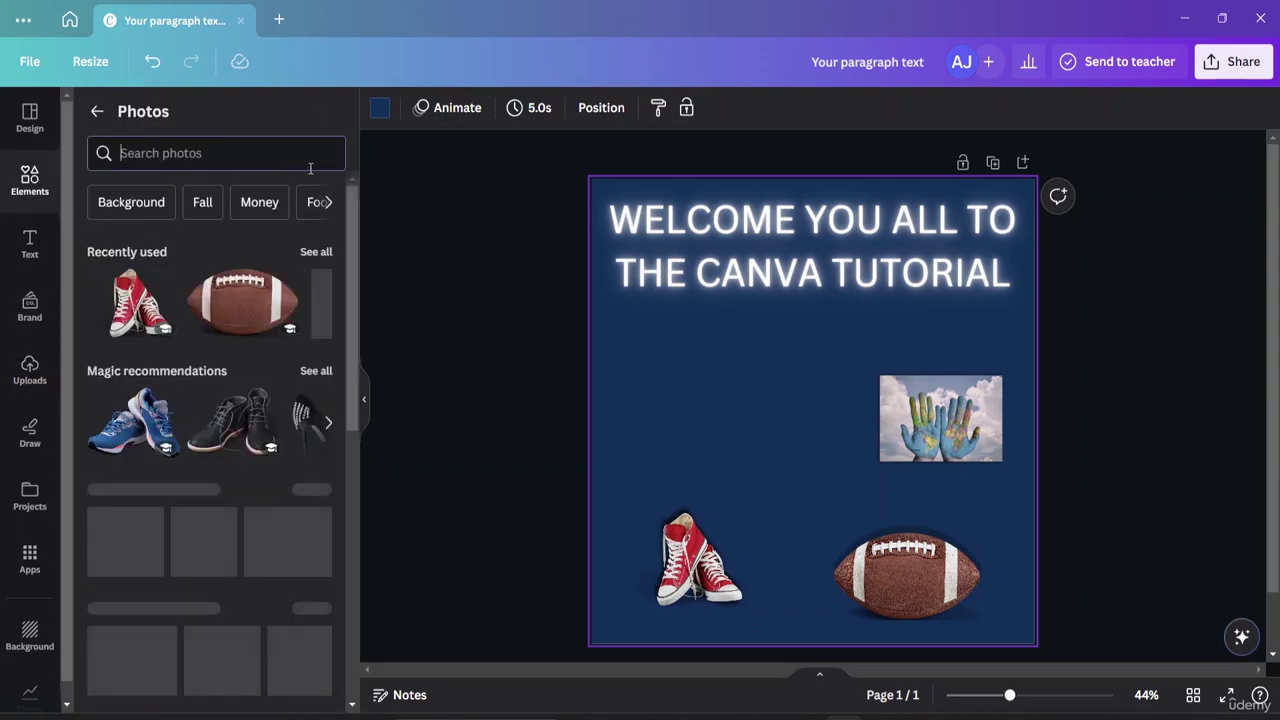
type("man")
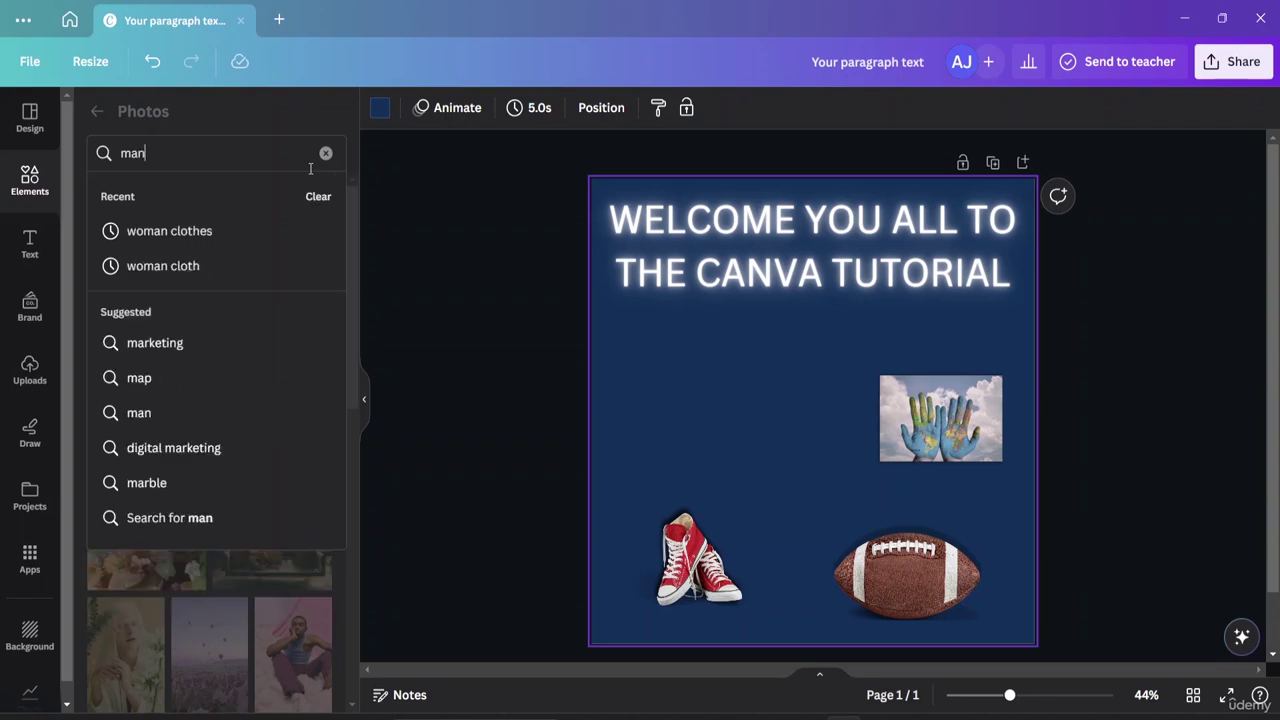
left_click(188, 342)
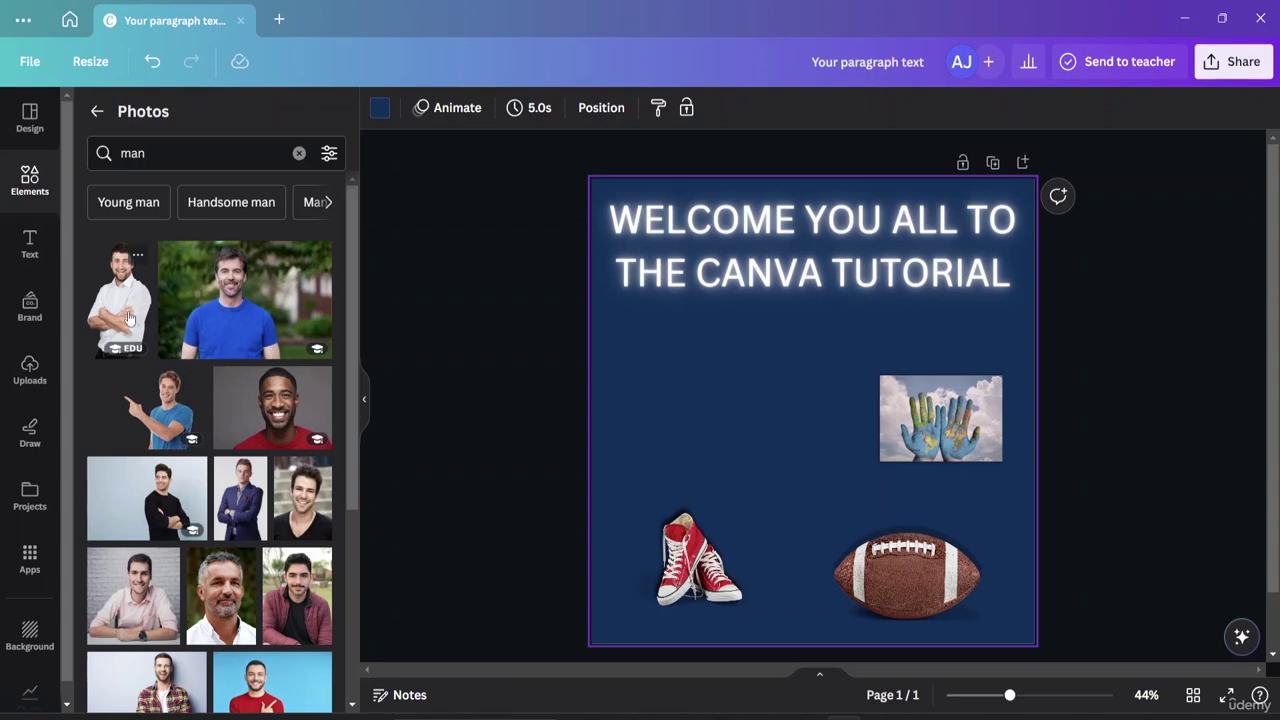
Add the cutout photo of the man in a white shirt, shrink it to about half size, and place it above the sneakers
left_click(124, 328)
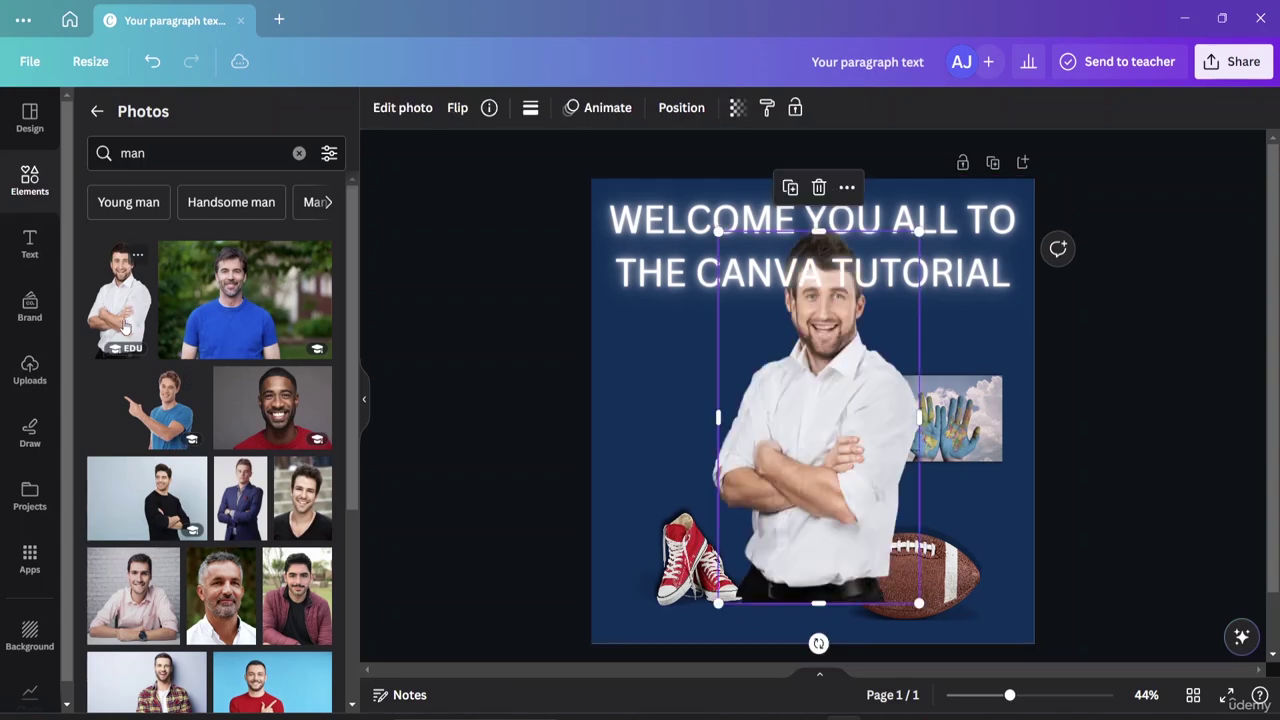
left_click_drag(905, 587, 820, 420)
left_click_drag(765, 345, 659, 412)
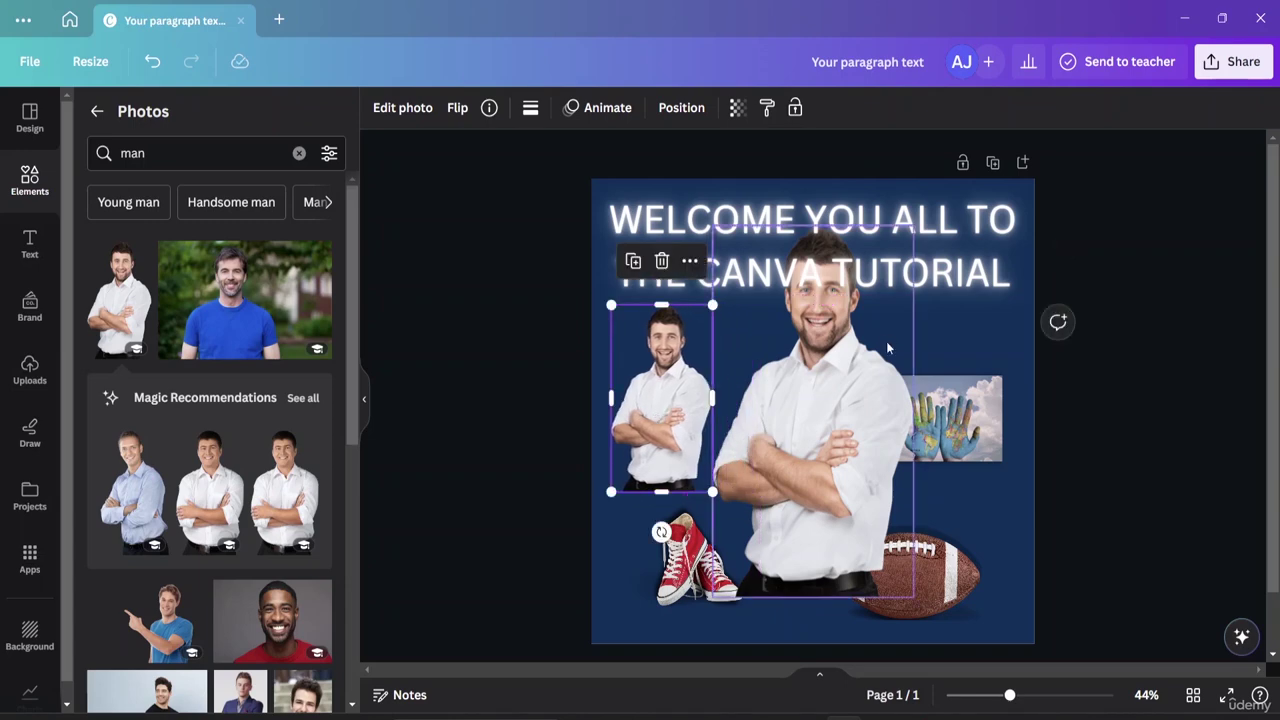
Delete the large duplicate of the man's photo and reposition the small copy just below the heading, above the sneakers
left_click(795, 445)
key("Delete")
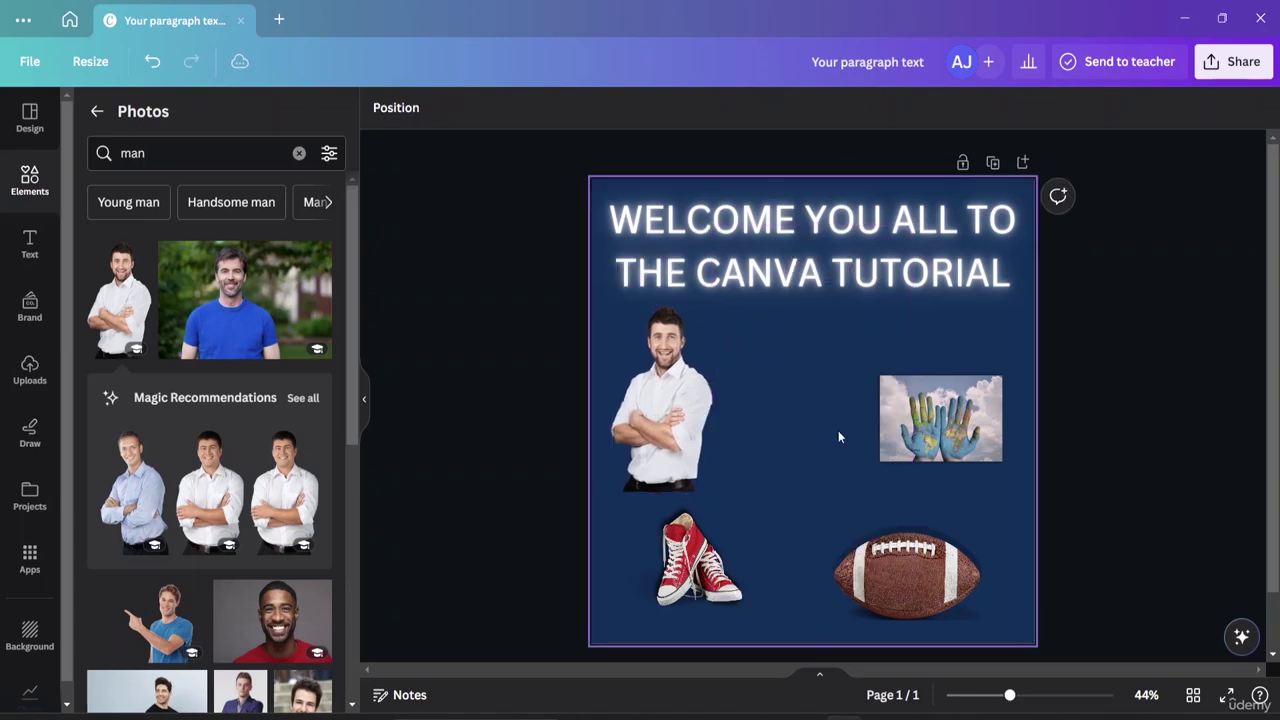
left_click(684, 430)
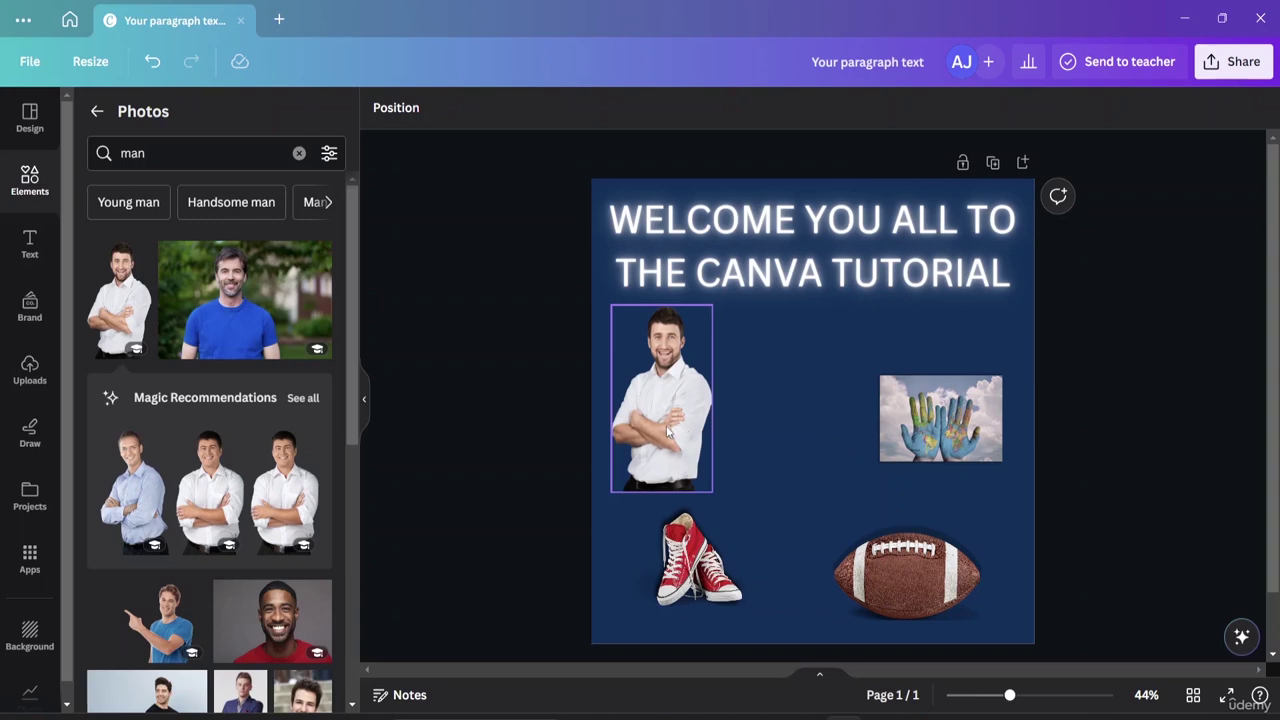
left_click_drag(668, 430, 667, 413)
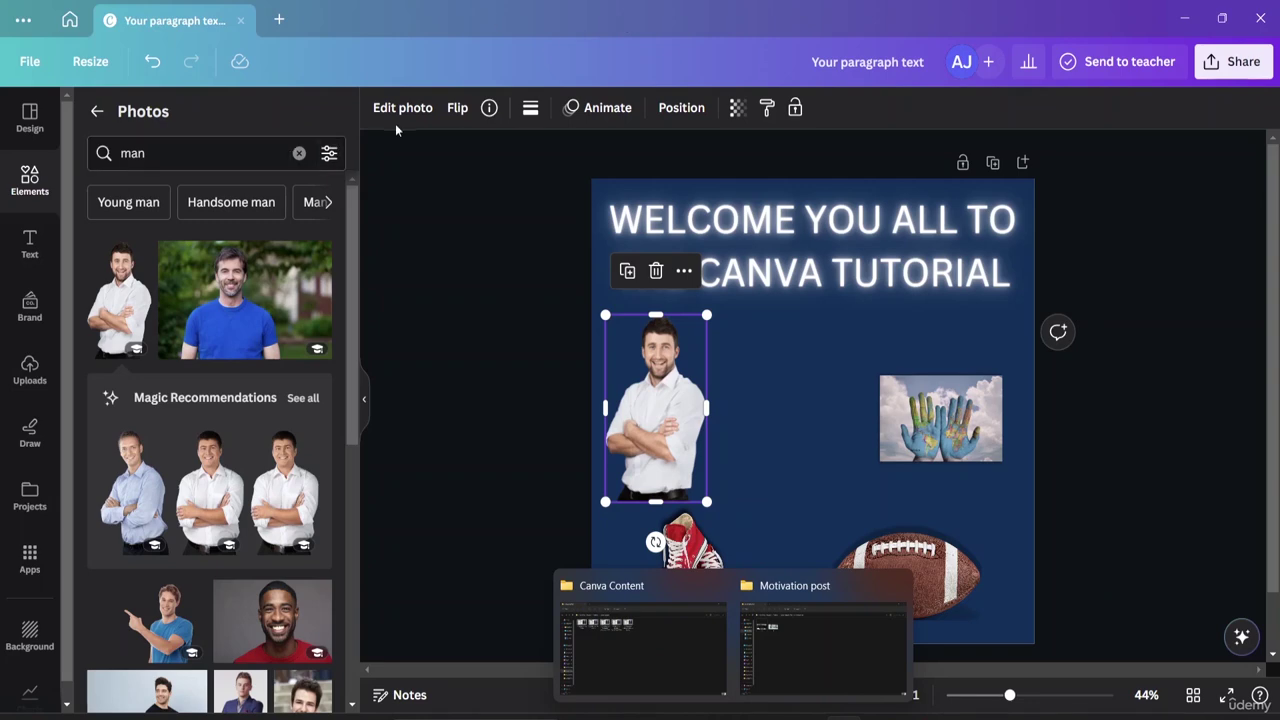
Set the white balance temperature of the man's photo to -10 and look through the remaining image adjustments
left_click(401, 112)
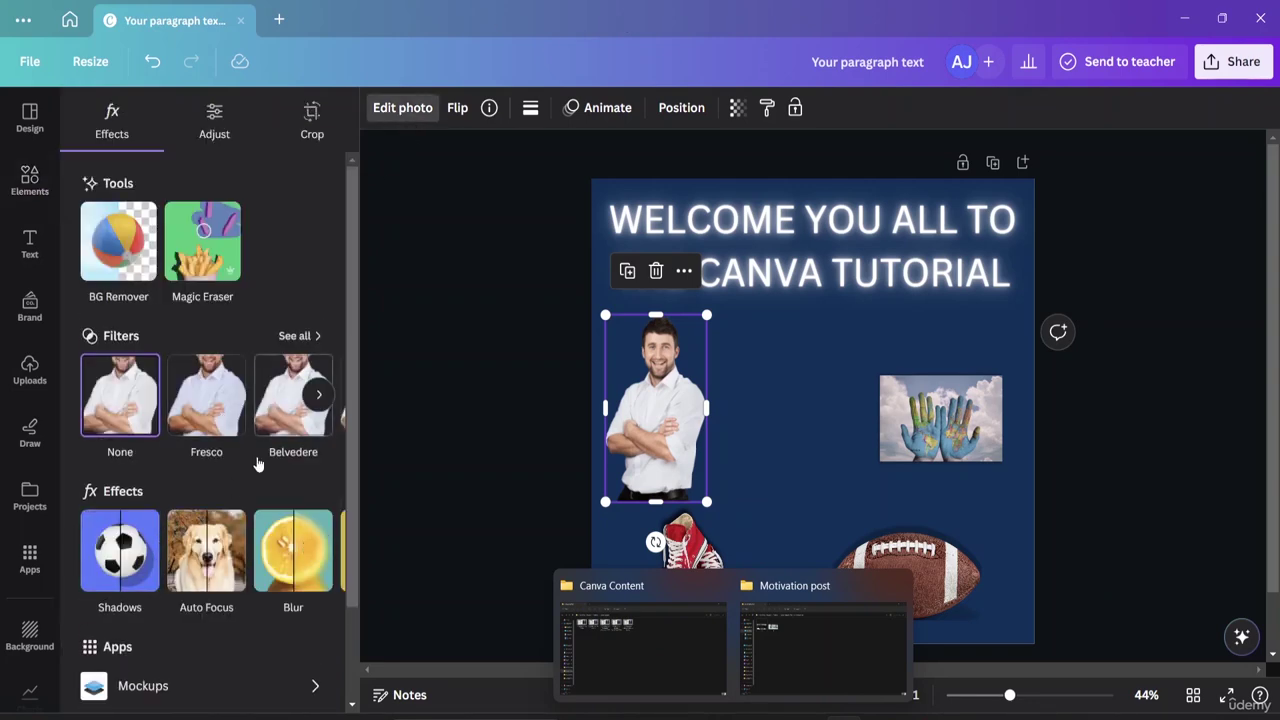
left_click(214, 118)
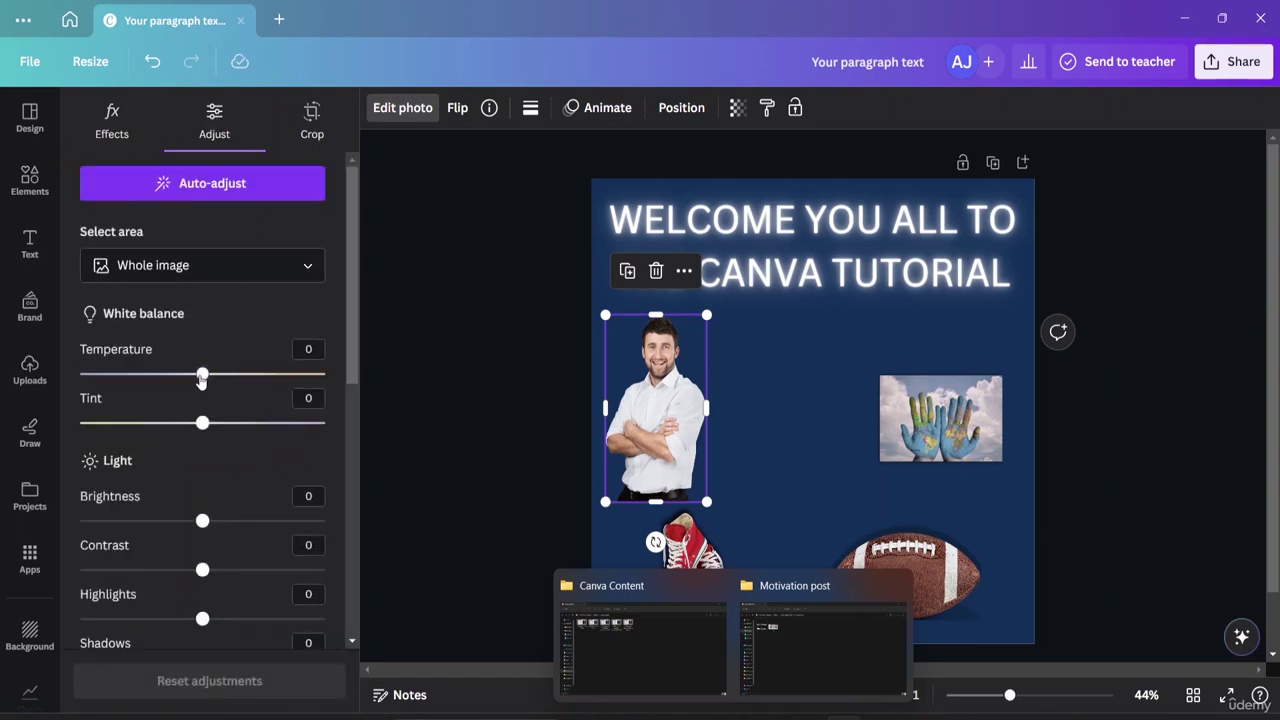
mouse_move(202, 375)
left_mouse_down()
mouse_move(126, 375)
mouse_move(190, 375)
left_mouse_up()
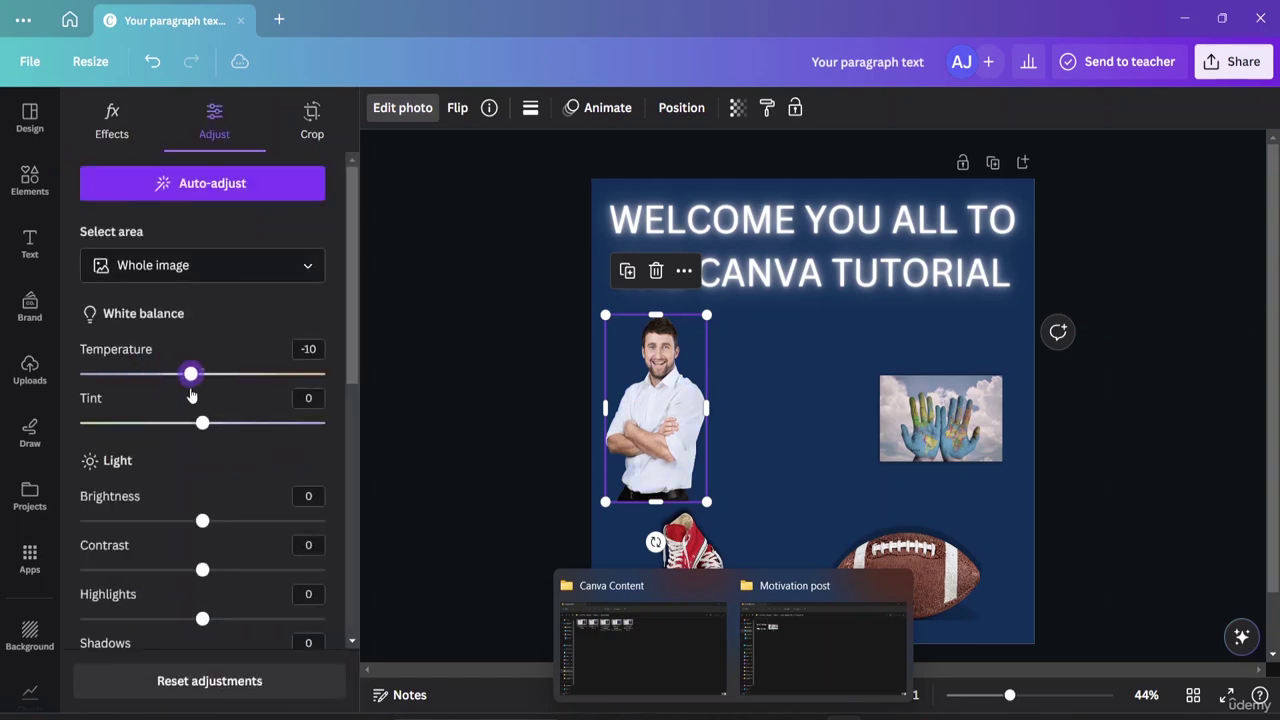
scroll(180, 522, "down", 6)
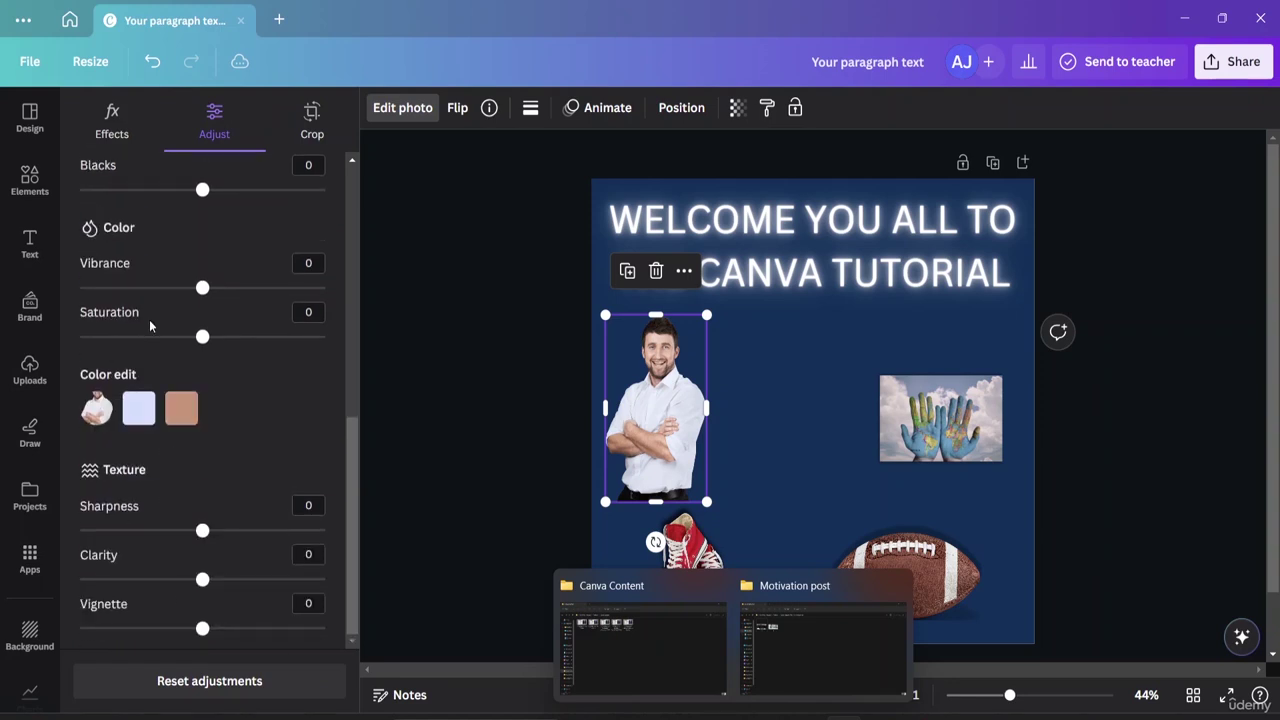
scroll(168, 273, "up", 3)
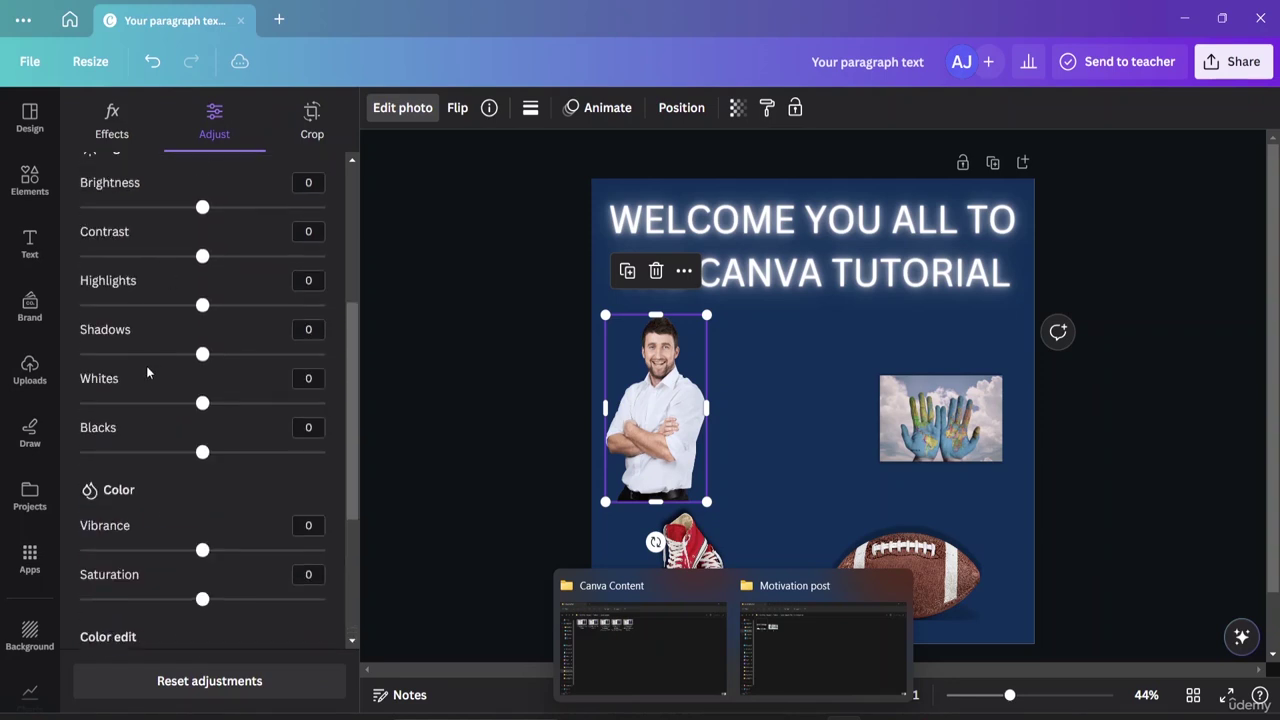
scroll(147, 373, "up", 5)
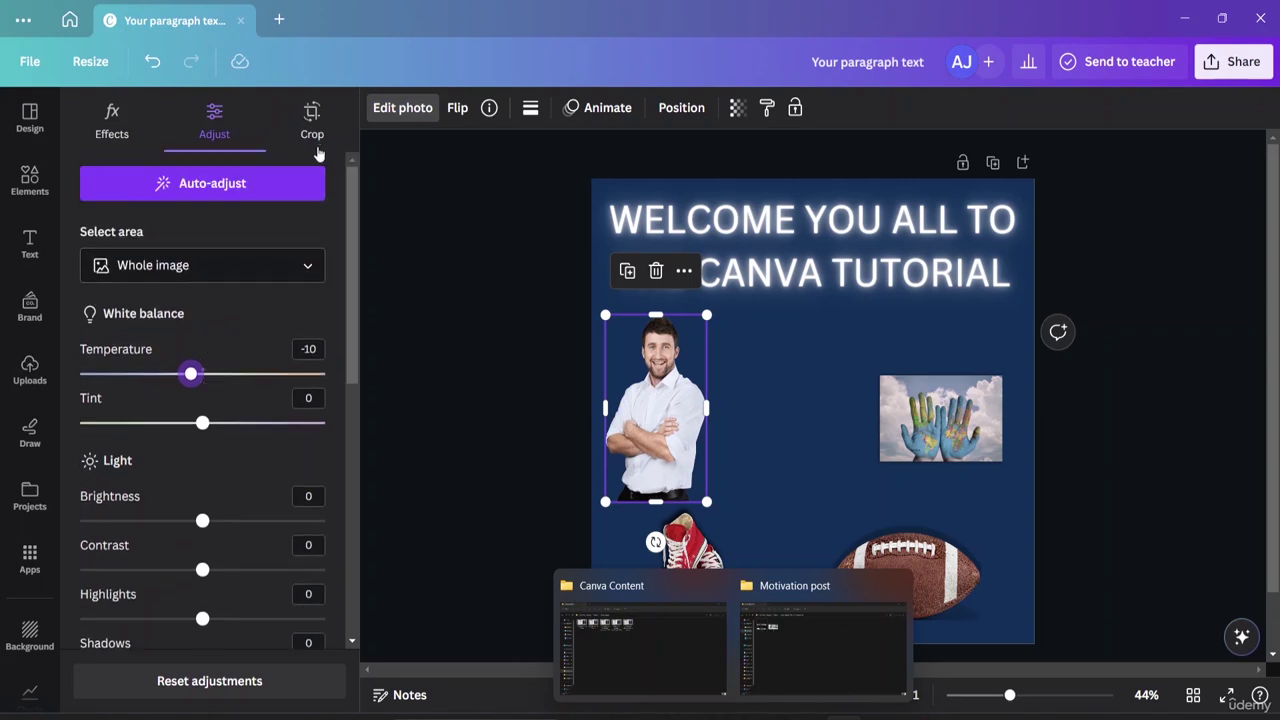
Try a 30.1-degree crop rotation on the man's photo and straighten it to -1 with automatic rotation
left_click(311, 130)
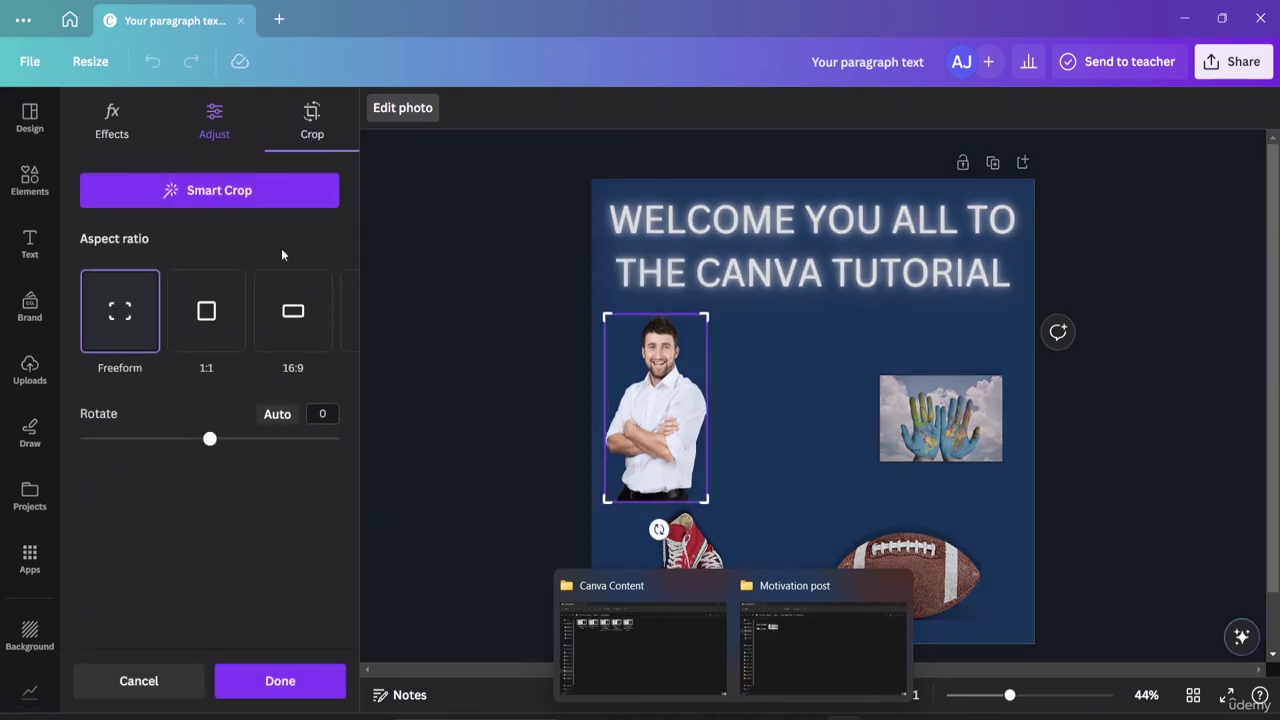
left_click_drag(211, 442, 238, 445)
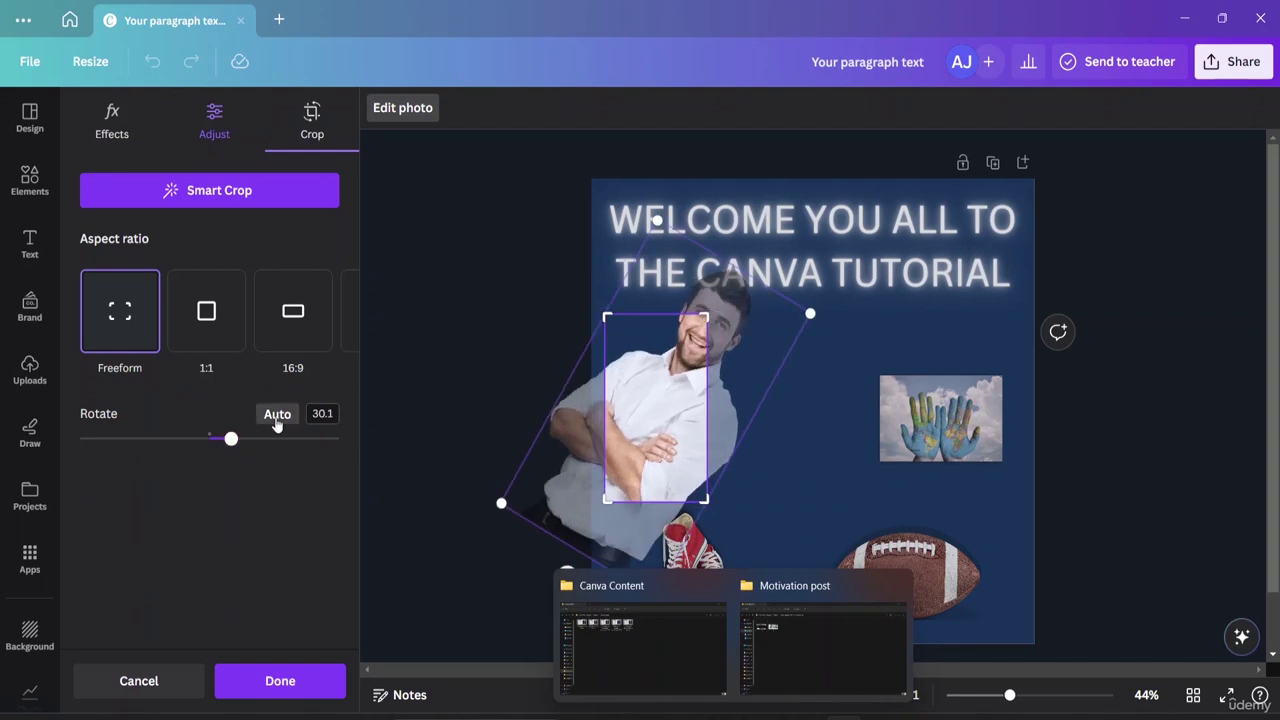
left_click(276, 416)
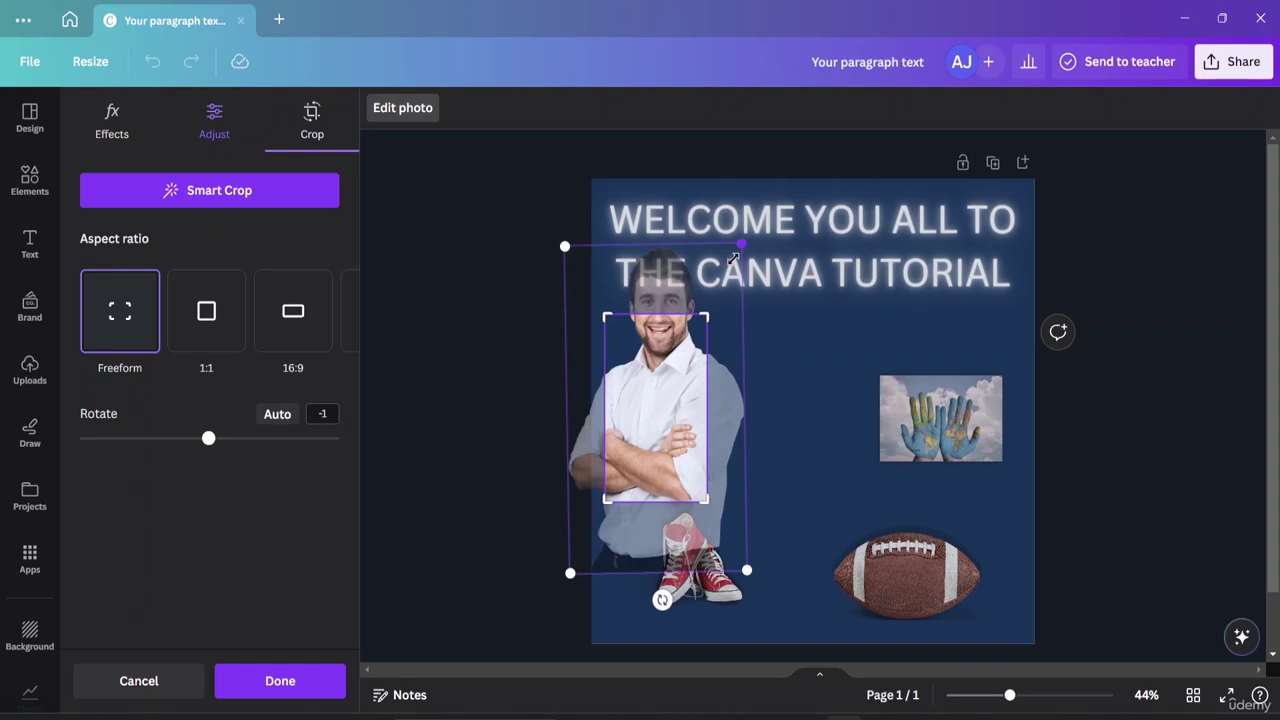
Shrink the man's image inside the crop frame until the whole figure fits, and finish the crop
left_click_drag(741, 244, 706, 316)
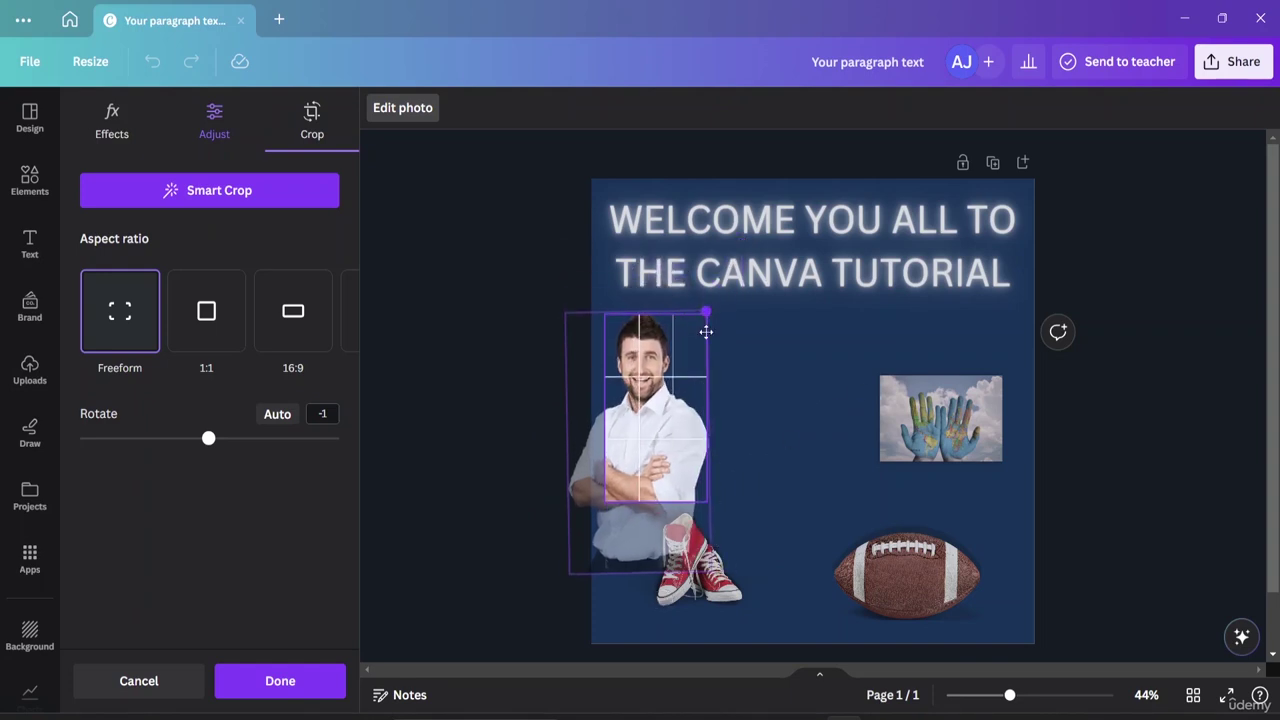
mouse_move(566, 314)
left_mouse_down()
mouse_move(594, 322)
mouse_move(567, 316)
left_mouse_up()
left_click_drag(572, 570, 622, 486)
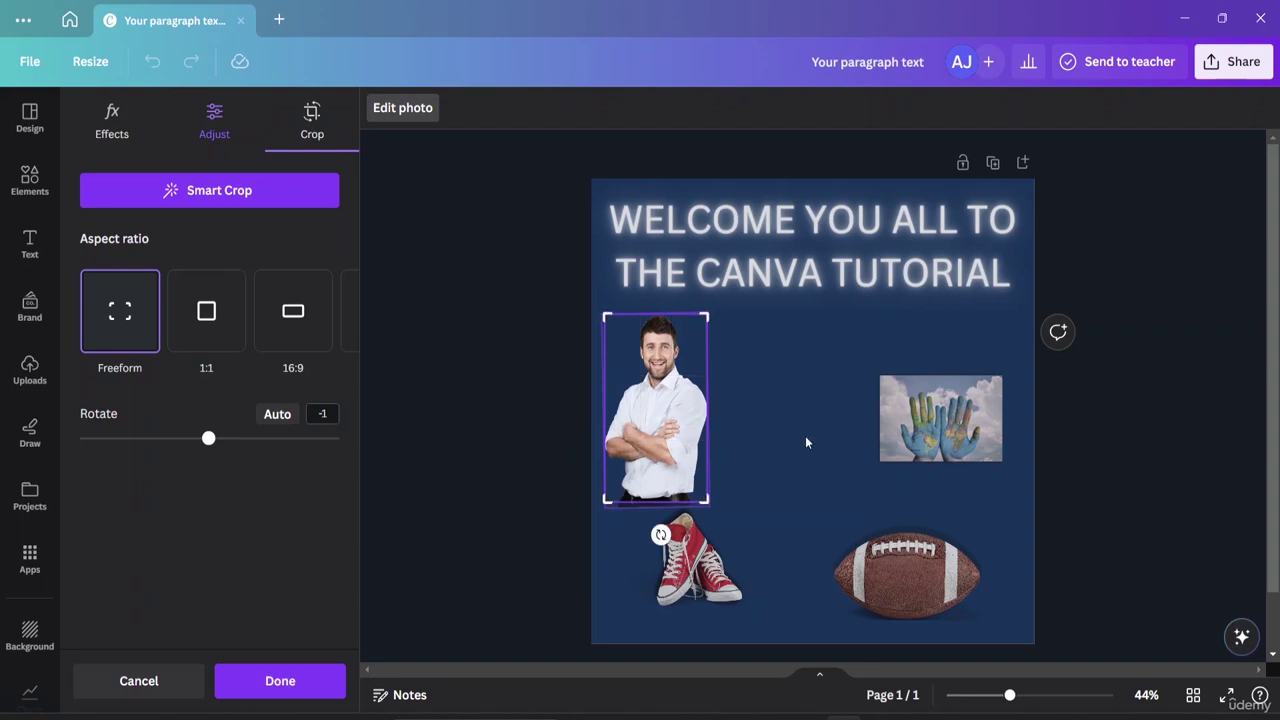
left_click(778, 473)
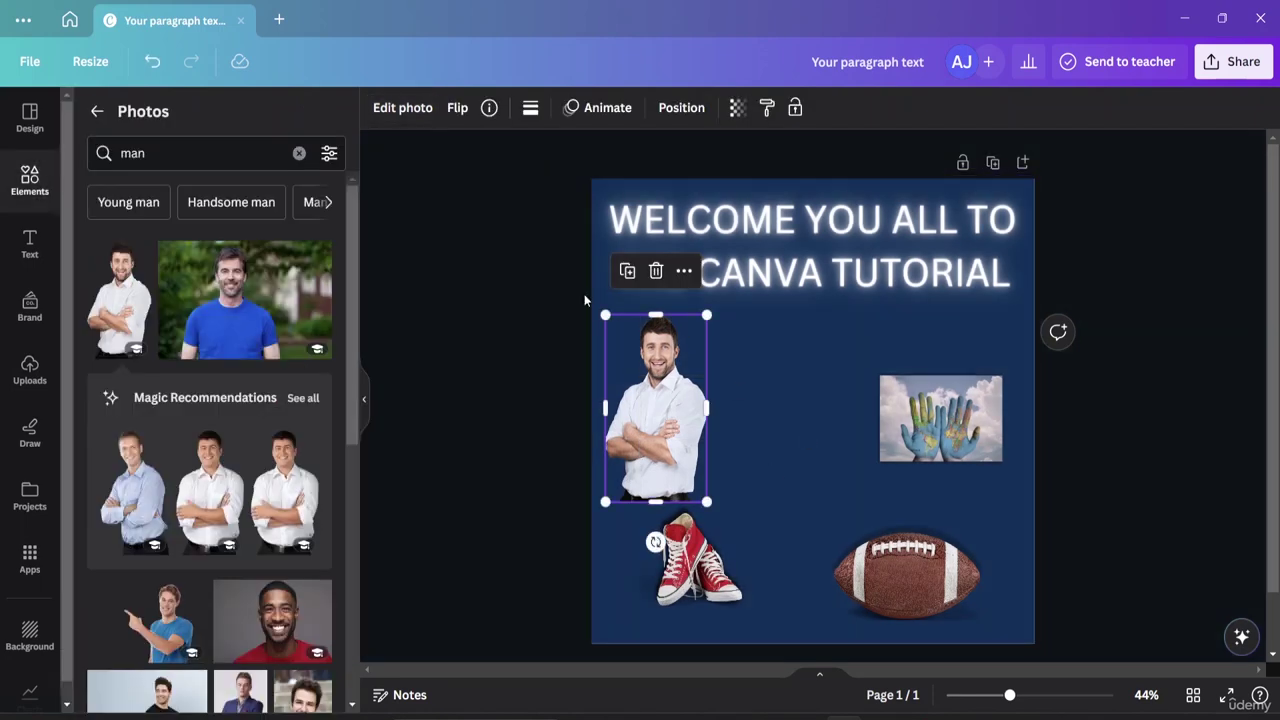
Apply an Outline shadow to the man's photo with size 43 and blur amount 13
left_click(420, 110)
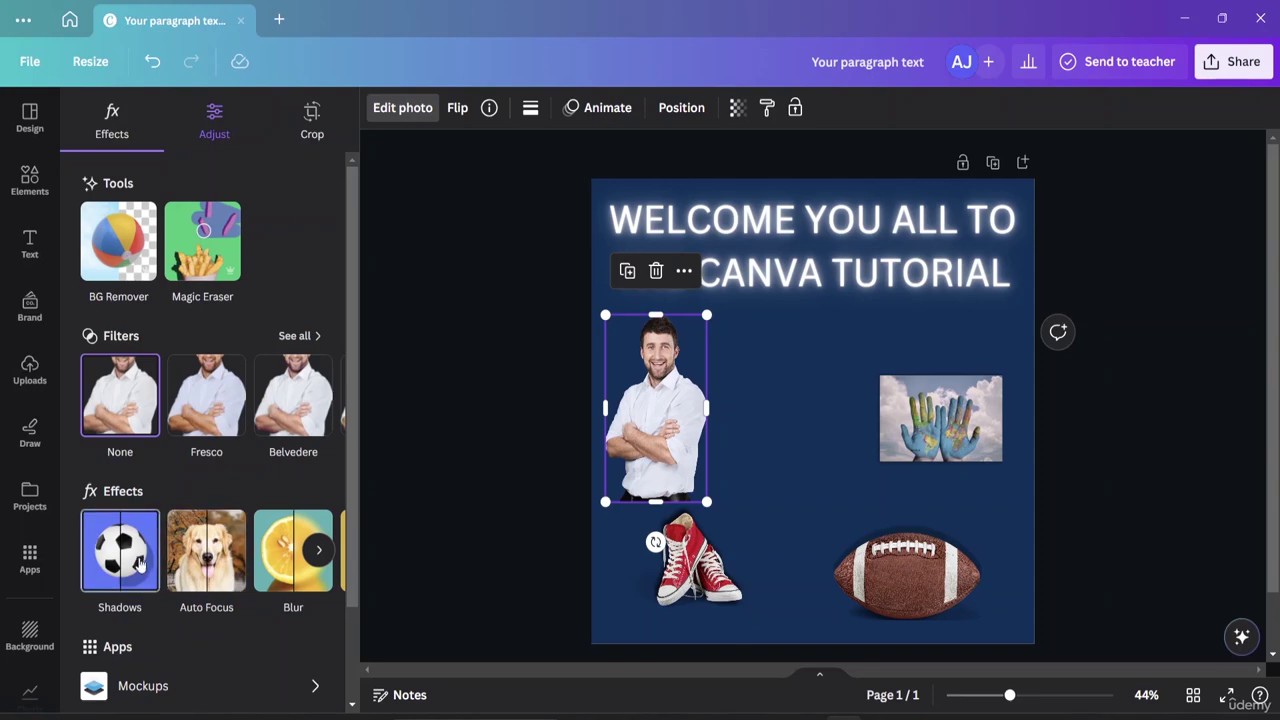
left_click(140, 565)
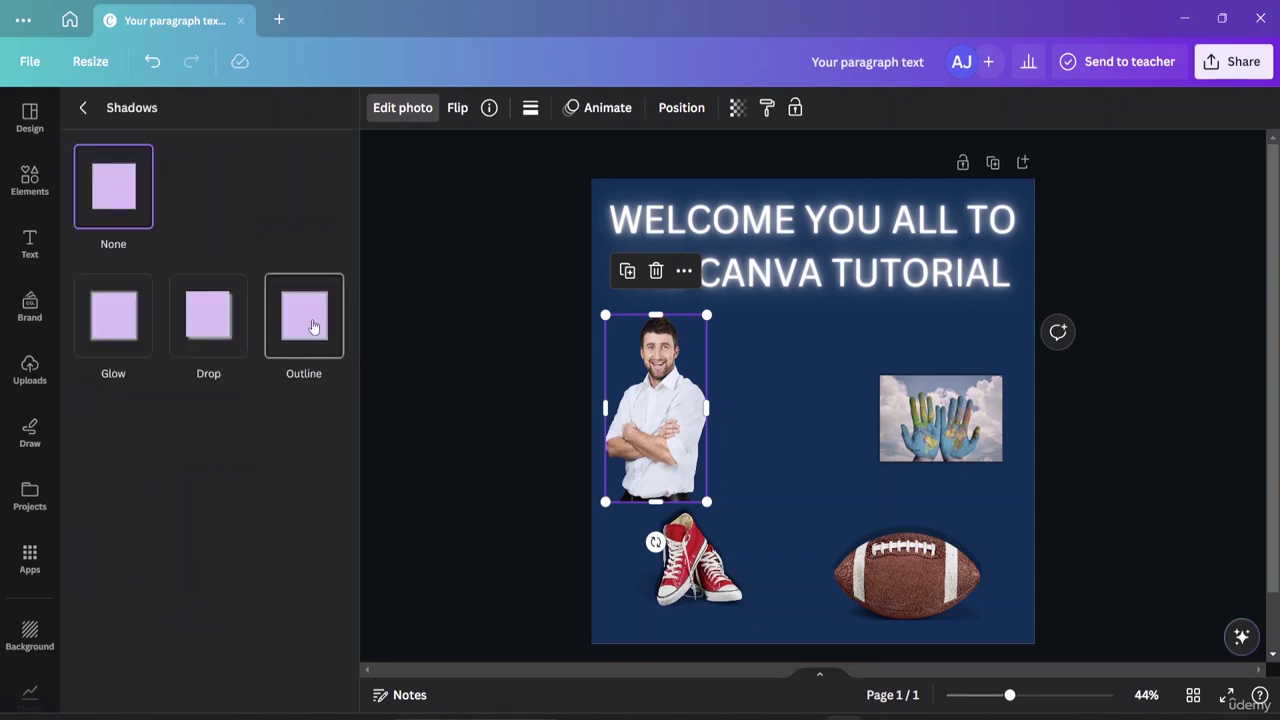
left_click(312, 327)
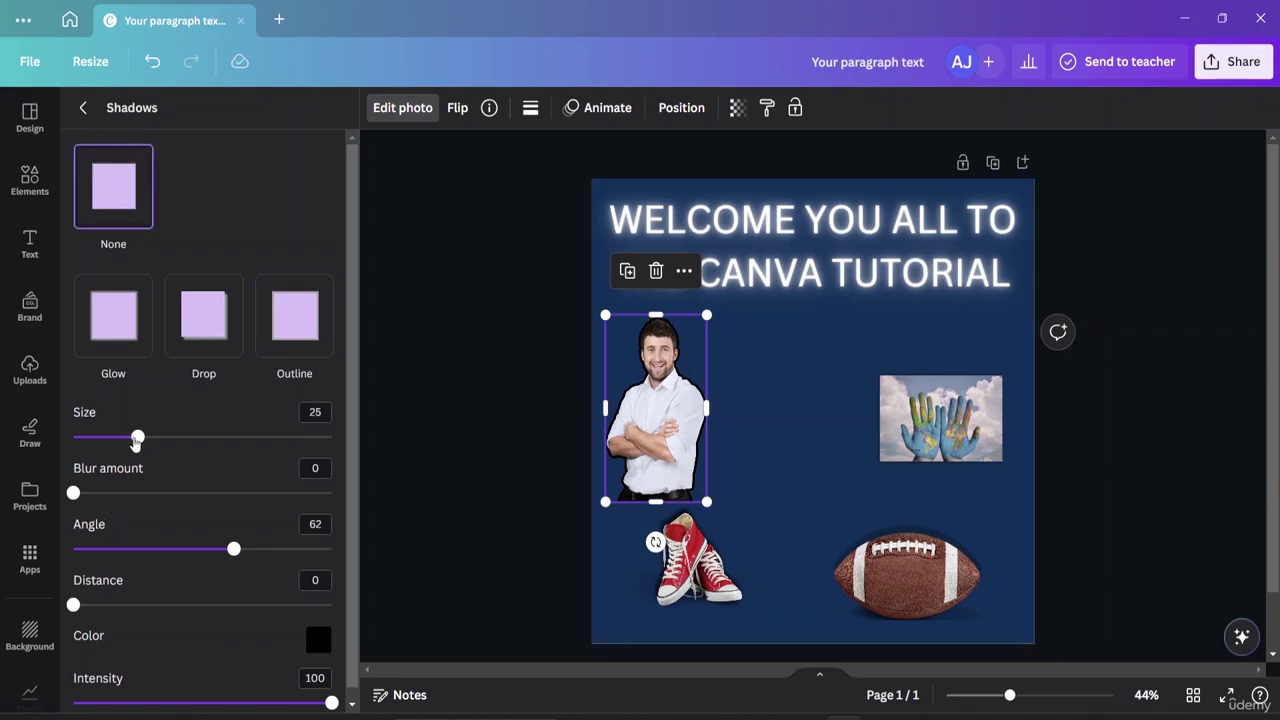
left_click_drag(137, 441, 234, 437)
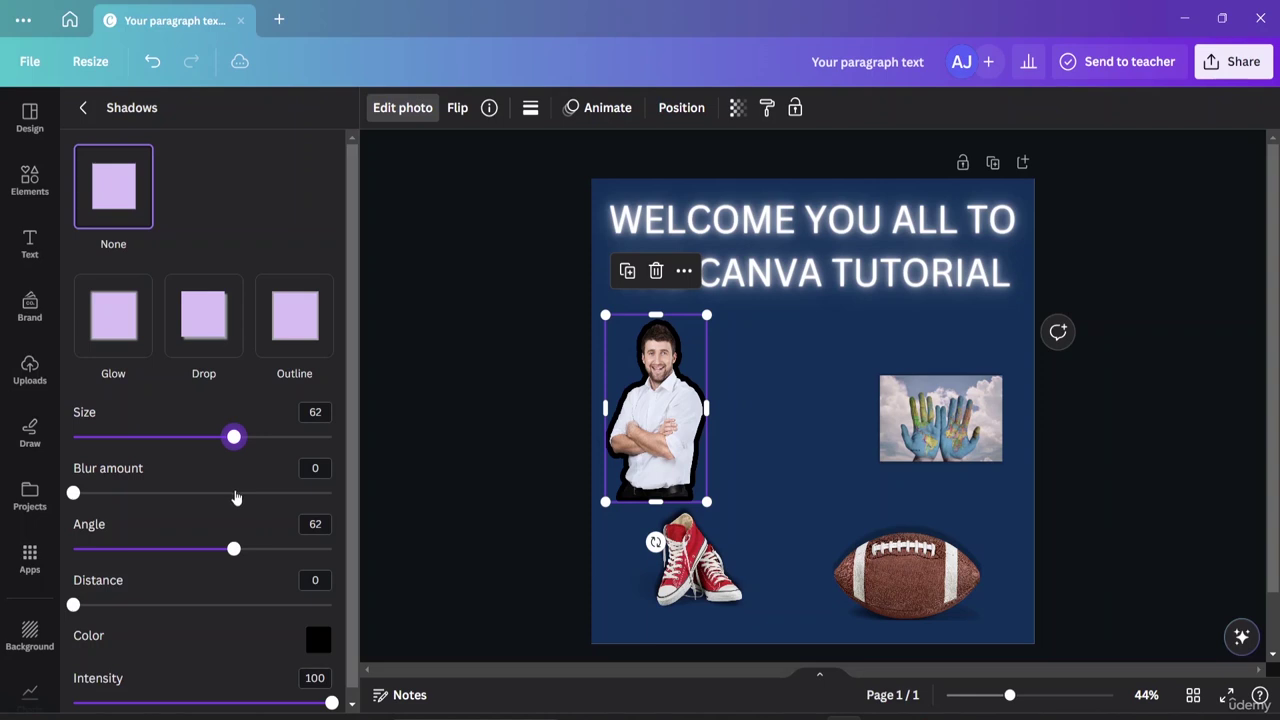
left_click_drag(236, 497, 323, 516)
left_click_drag(262, 505, 186, 481)
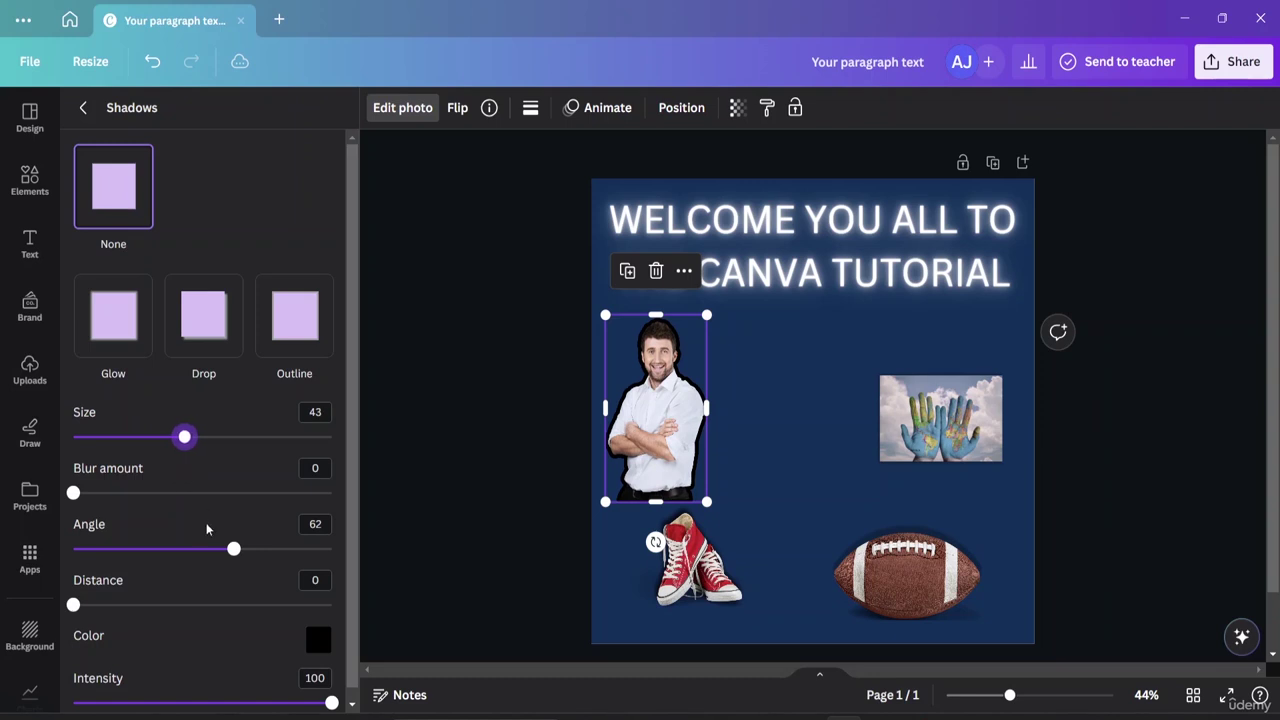
left_click_drag(73, 492, 107, 512)
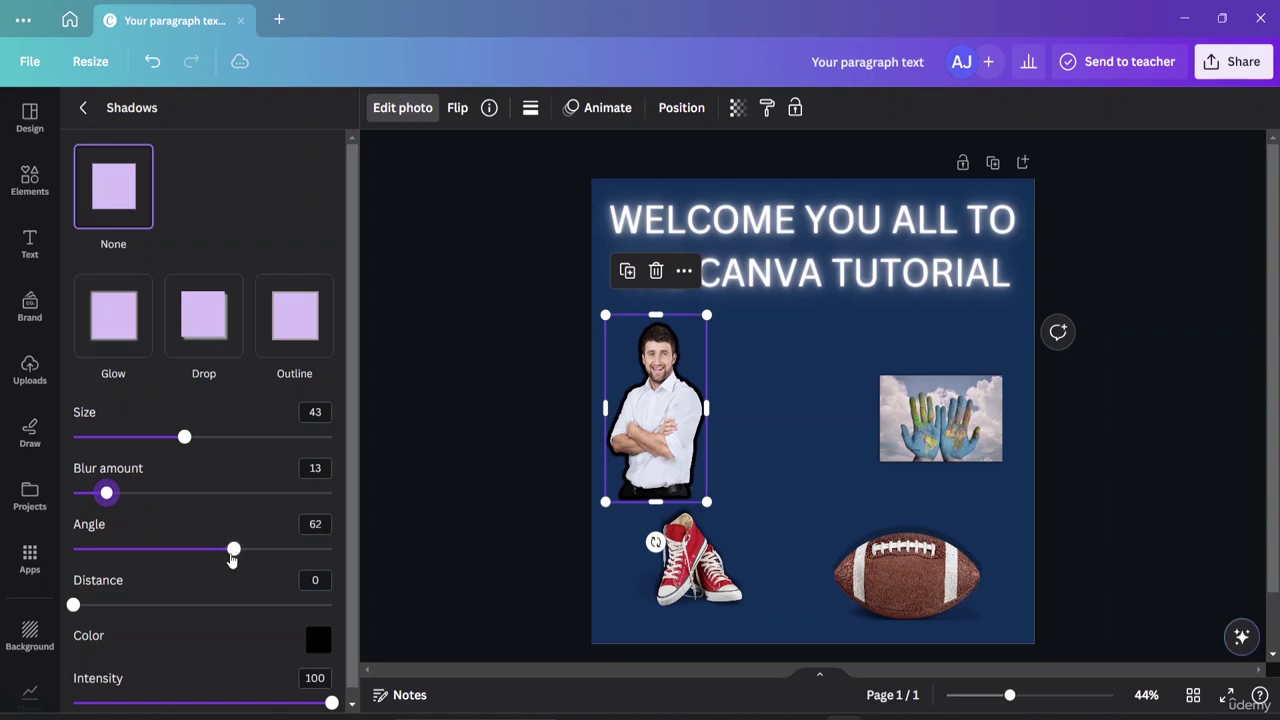
Set the shadow on the white-shirted man's photo to angle 35, distance 0 and intensity 71
left_click_drag(233, 548, 163, 548)
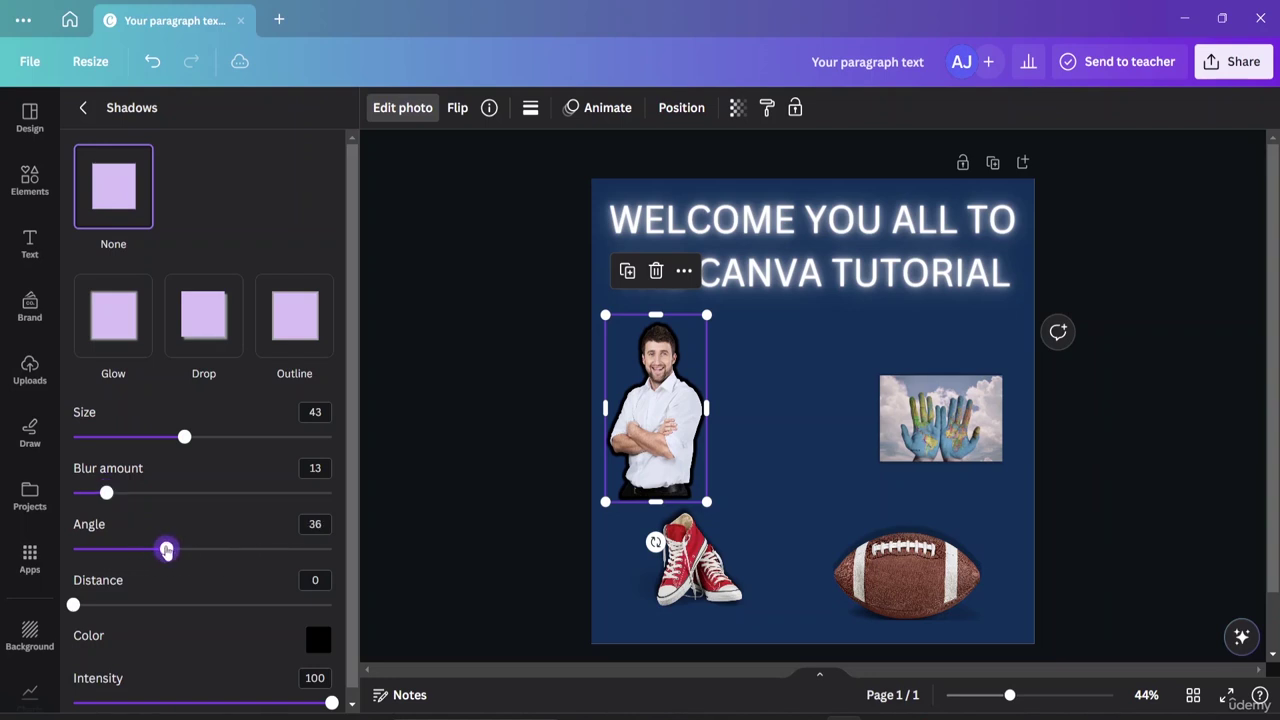
mouse_move(76, 607)
left_mouse_down()
mouse_move(129, 604)
mouse_move(73, 605)
left_mouse_up()
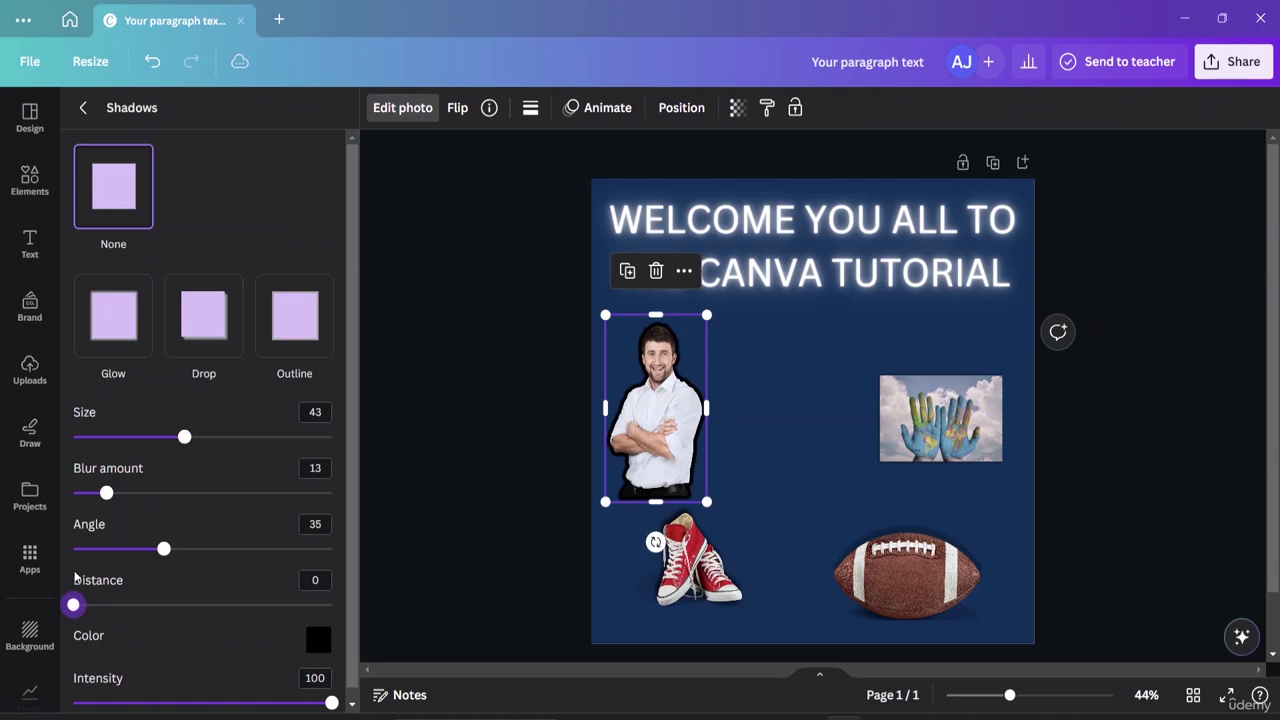
scroll(214, 591, "down", 1)
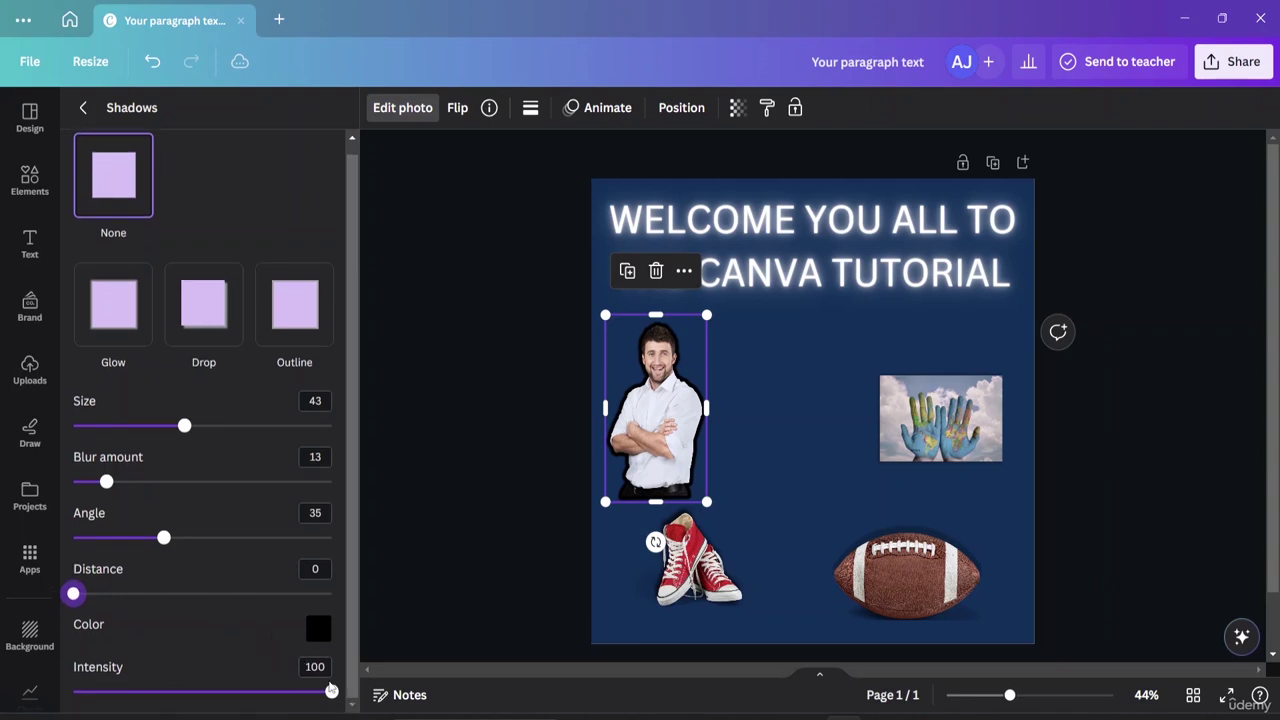
left_click_drag(331, 692, 257, 691)
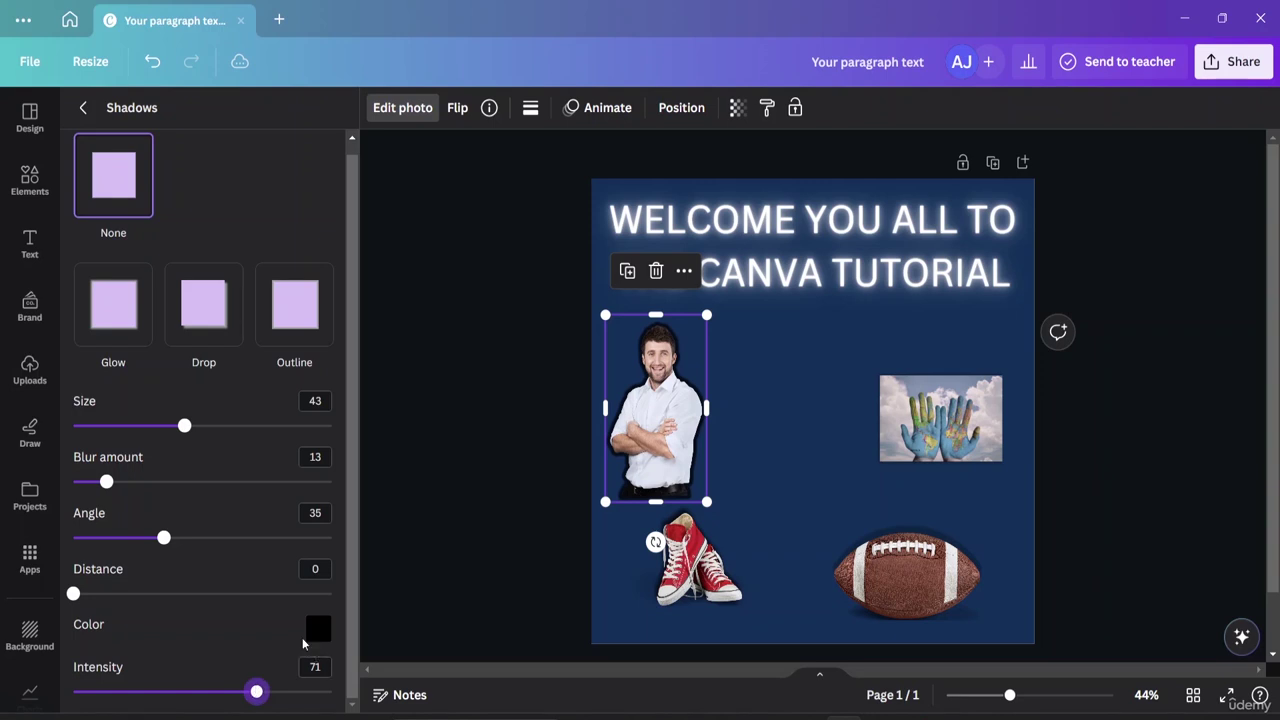
Change the shadow color of the white-shirted man's photo to blue #289FBF and deselect the photo
left_click(326, 633)
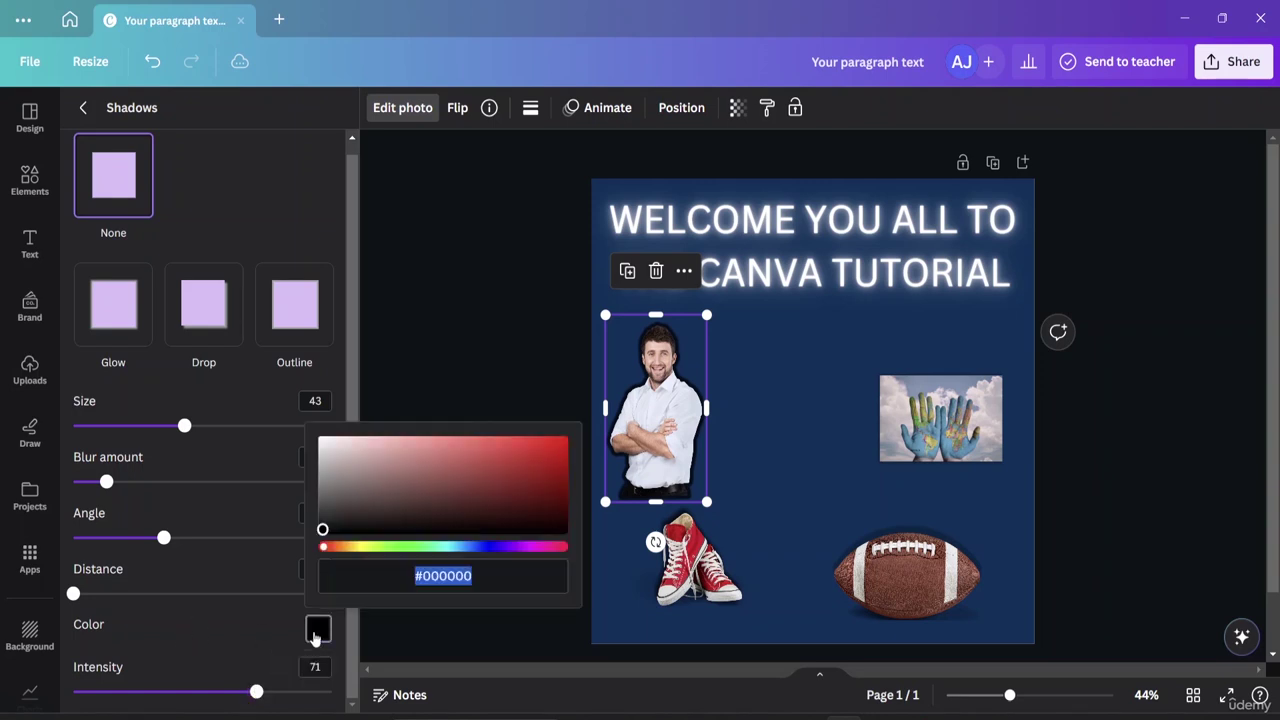
left_click(316, 636)
left_click(314, 637)
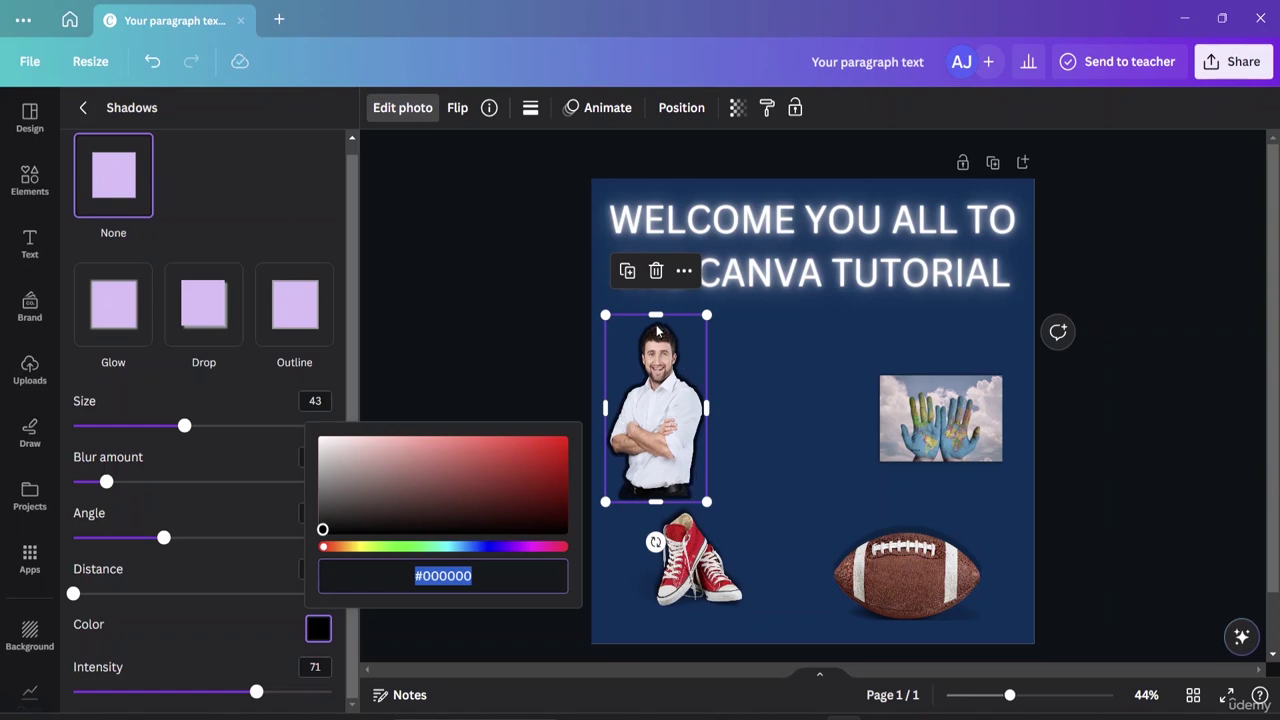
left_click(511, 468)
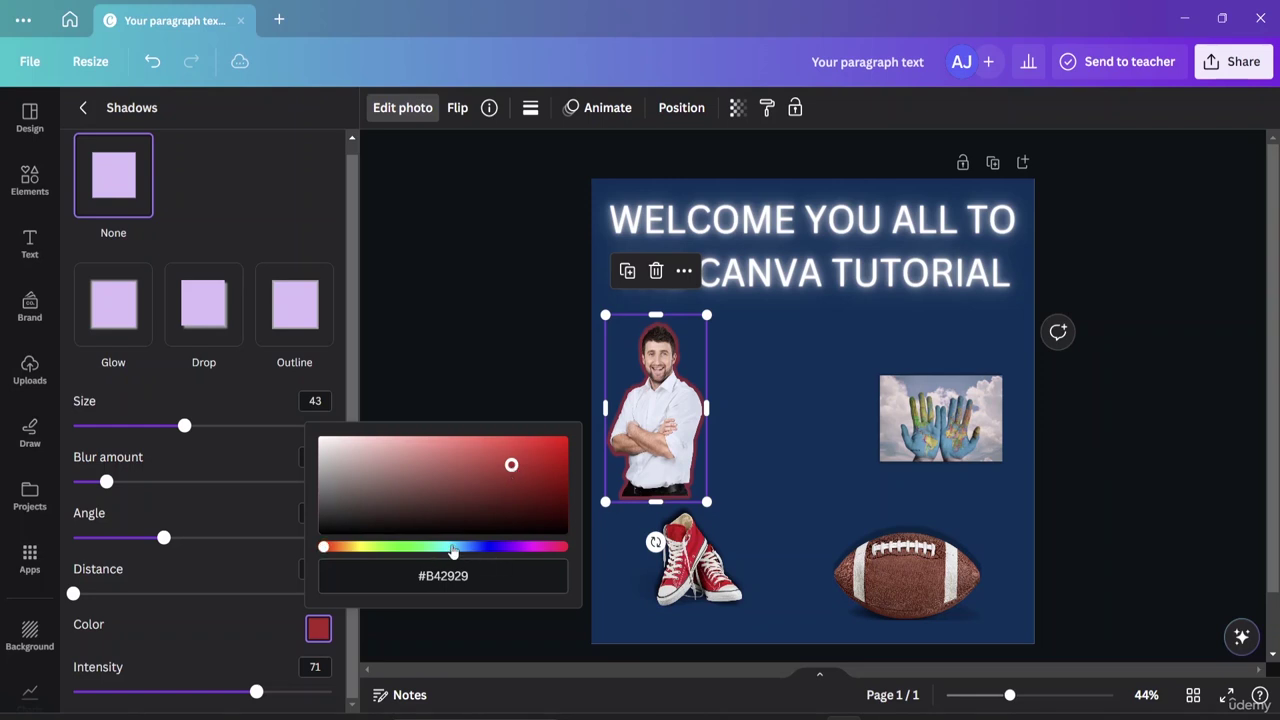
left_click(453, 549)
left_click(510, 479)
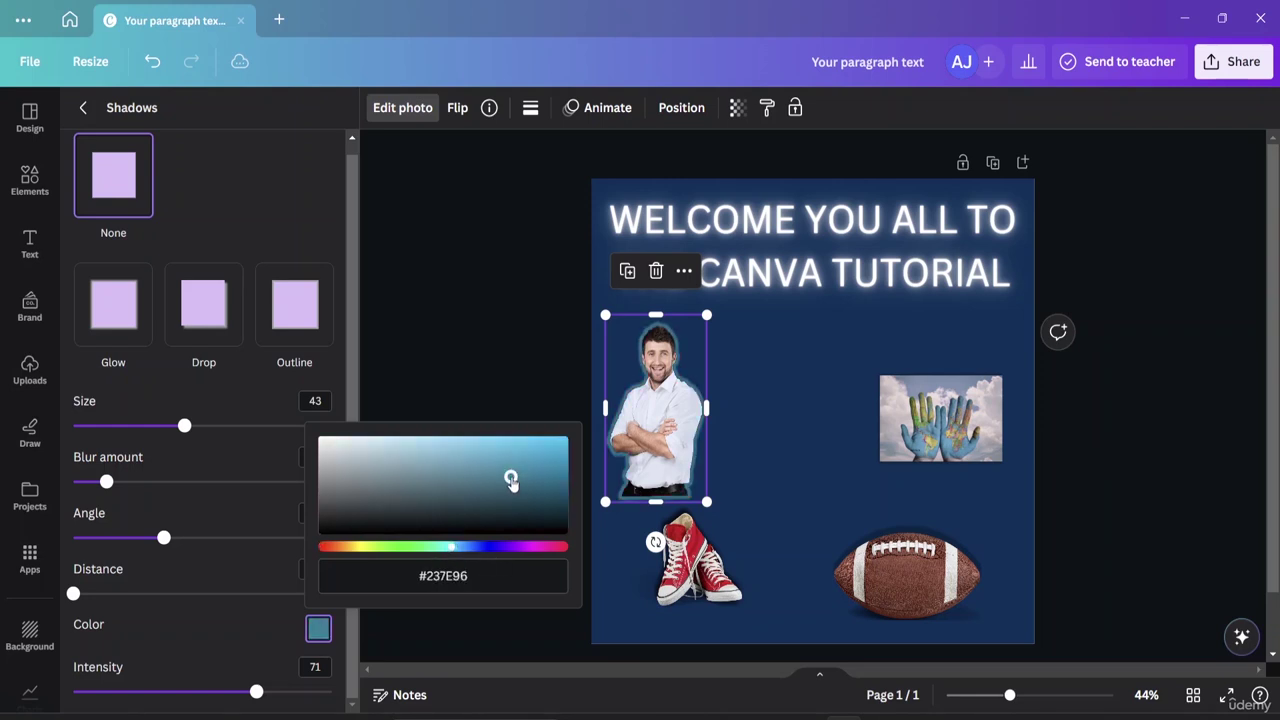
left_click(522, 491)
left_click(517, 458)
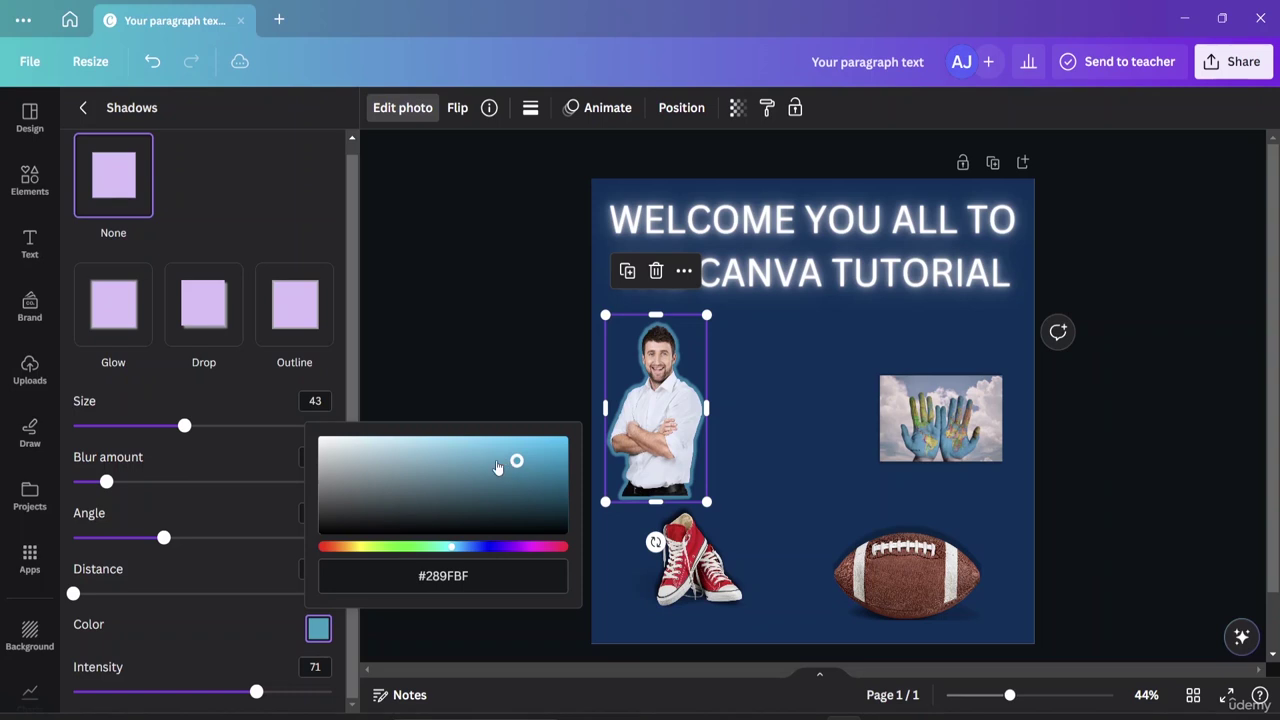
left_click(751, 398)
left_click(758, 408)
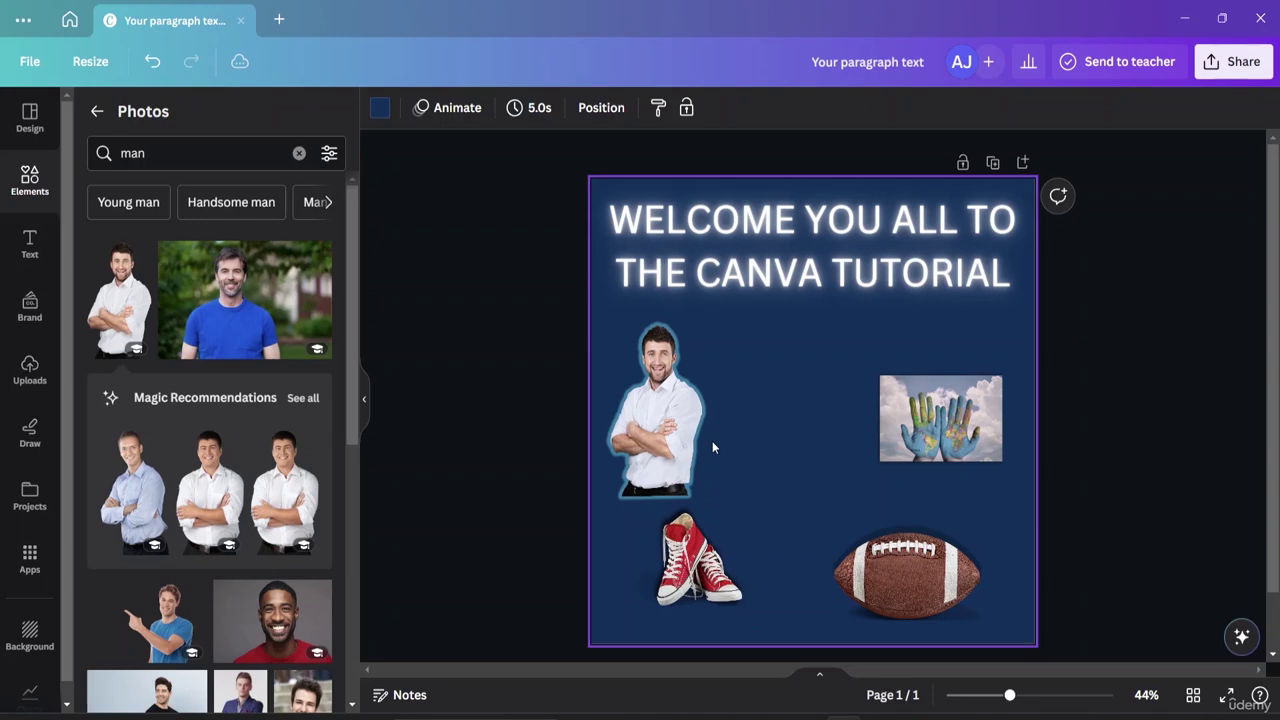
Add the photo of the smiling man in a red sweater, shrink it, delete its duplicate, and place it between the other man and the painted hands
key("ctrl+plus")
key("ctrl+plus")
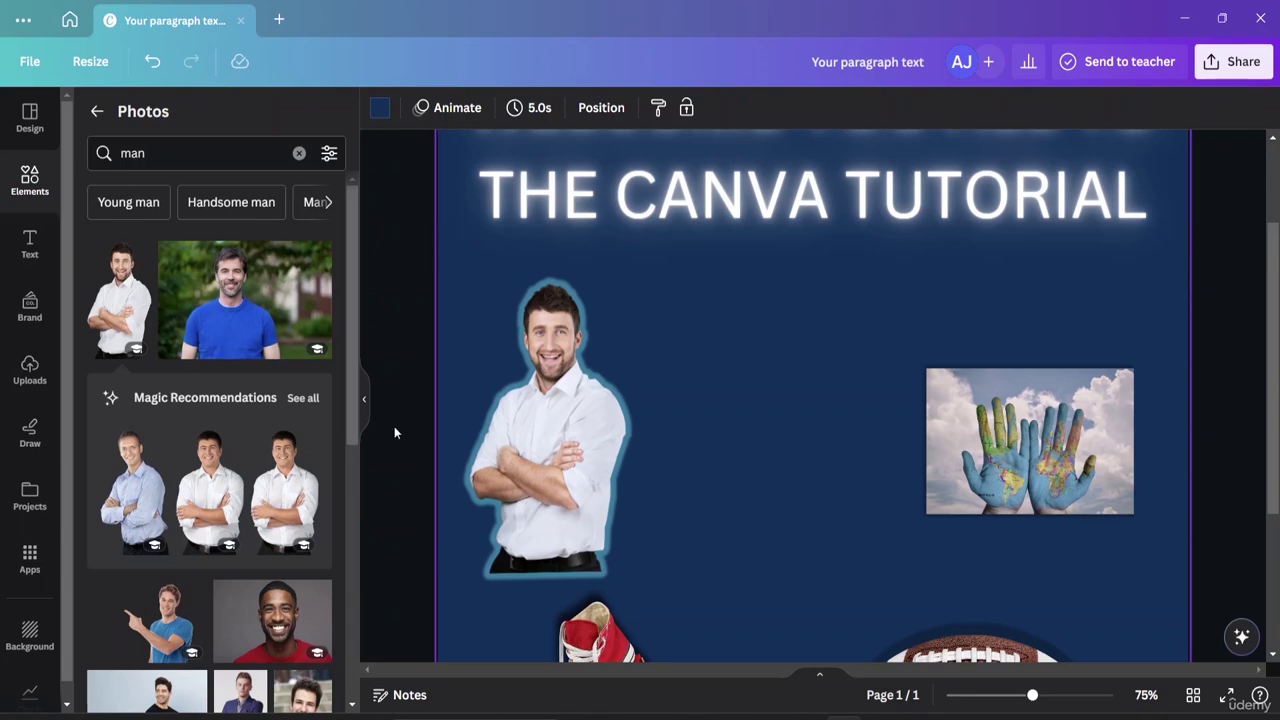
left_click(246, 616)
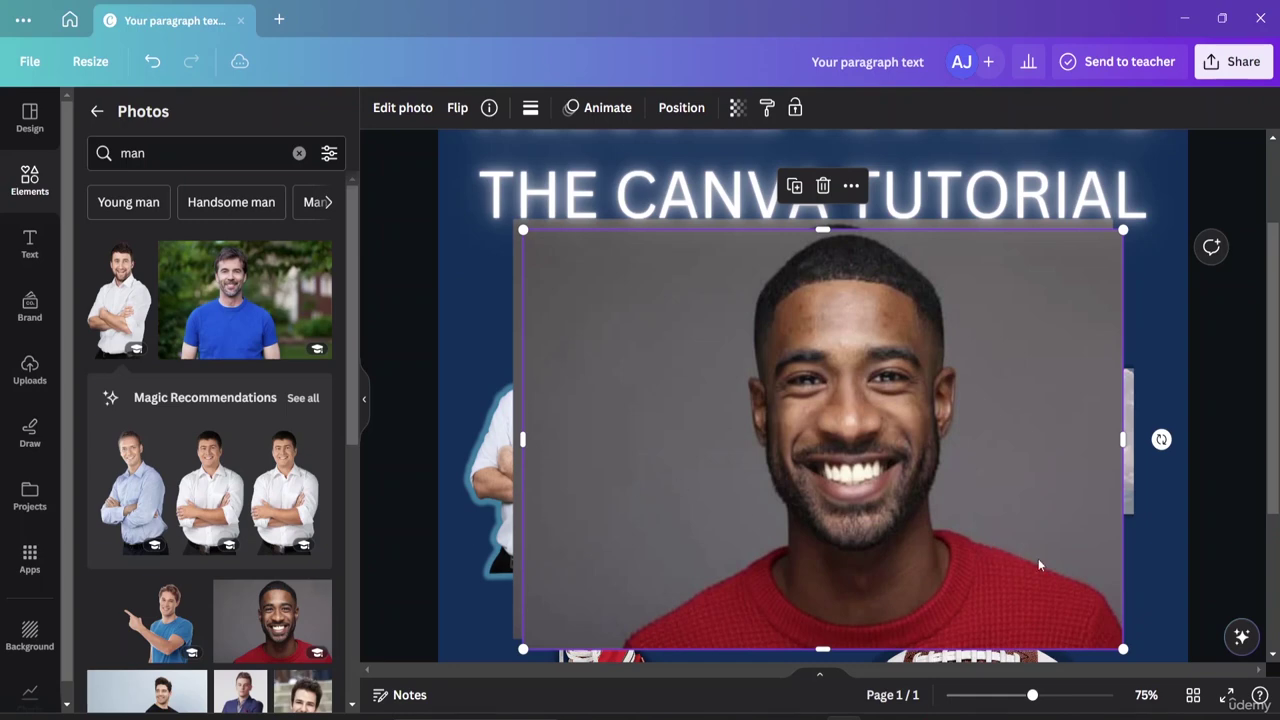
left_click_drag(1122, 648, 755, 389)
left_click(1025, 371)
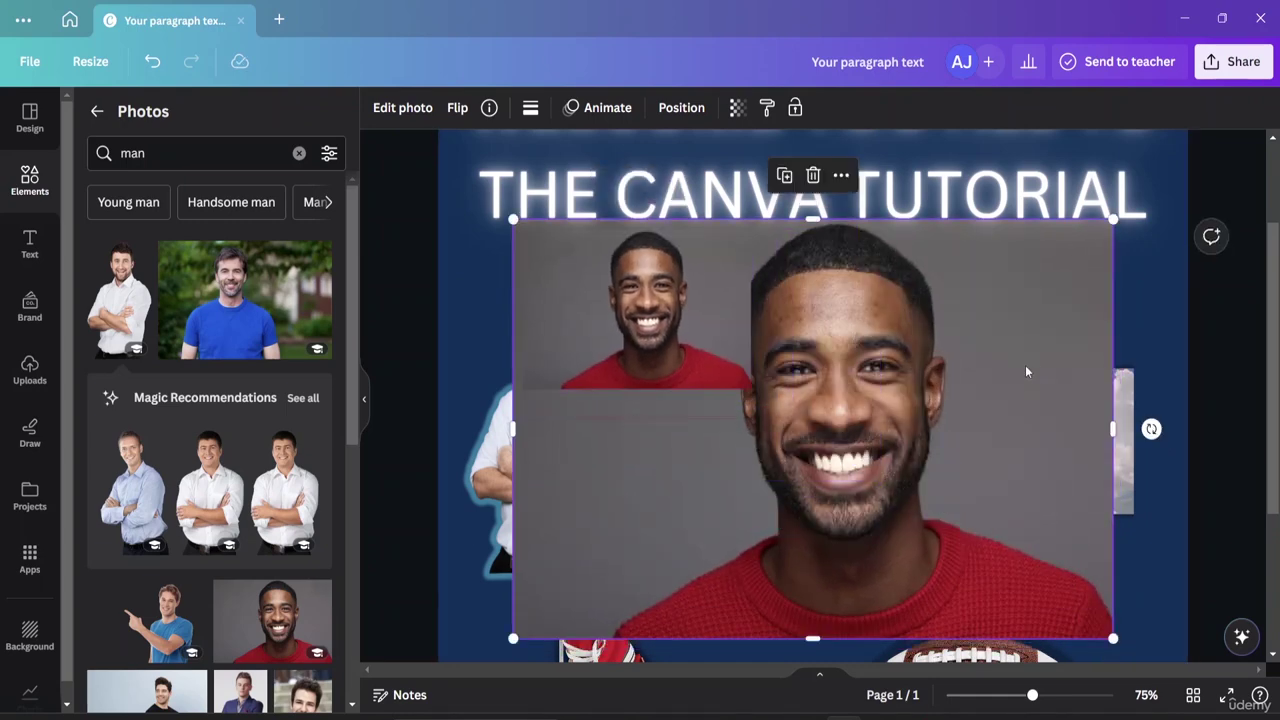
key("Delete")
left_click_drag(704, 298, 840, 382)
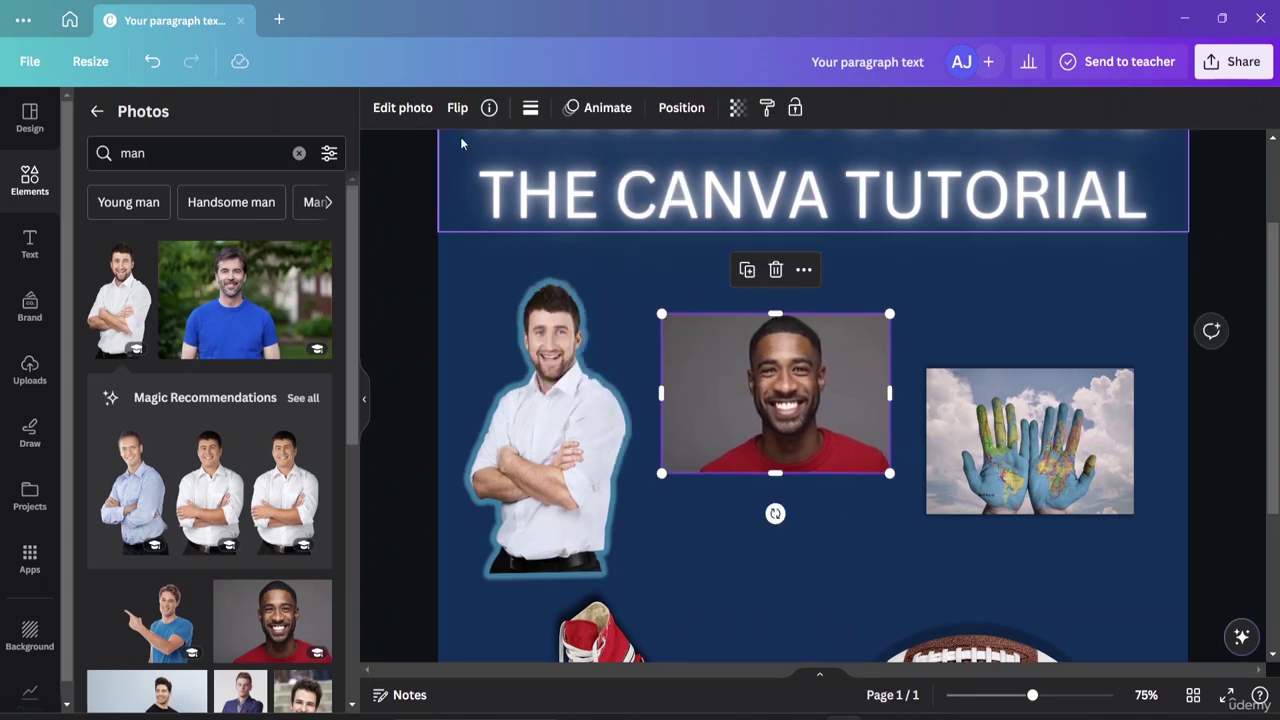
Remove the background from the red-sweater man's photo and move the cutout slightly up, under the heading
left_click(393, 115)
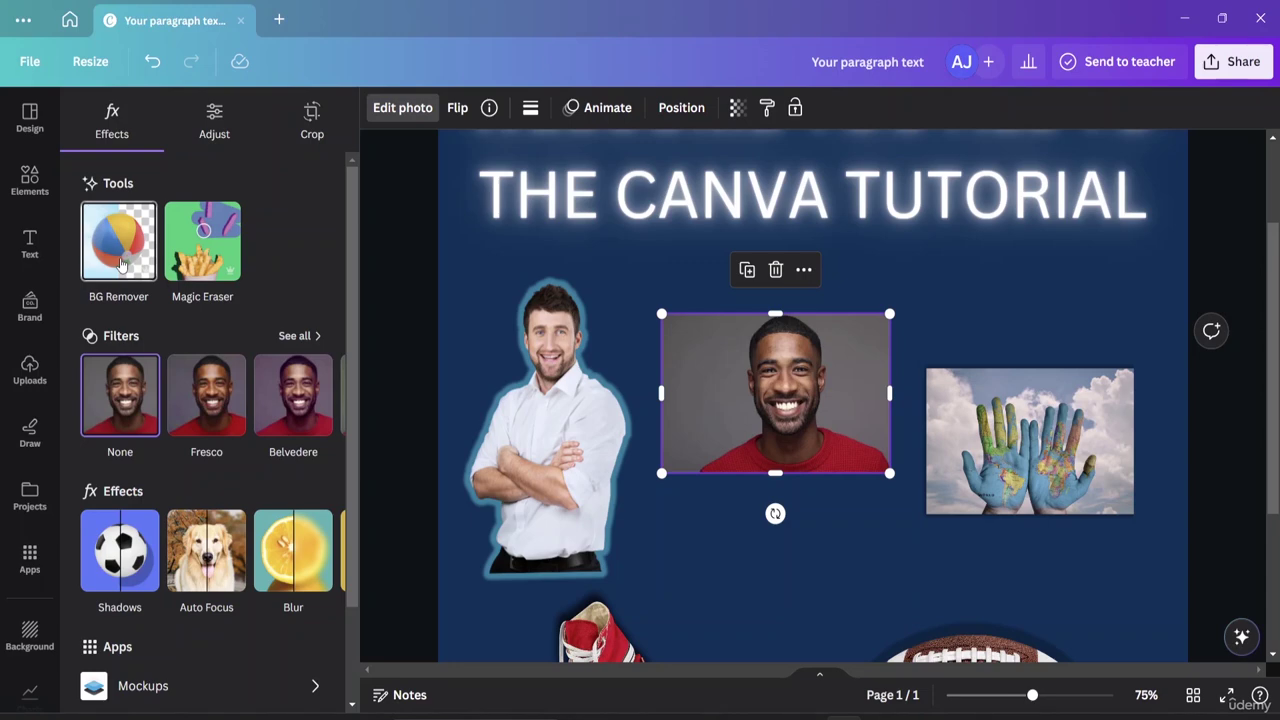
left_click(120, 263)
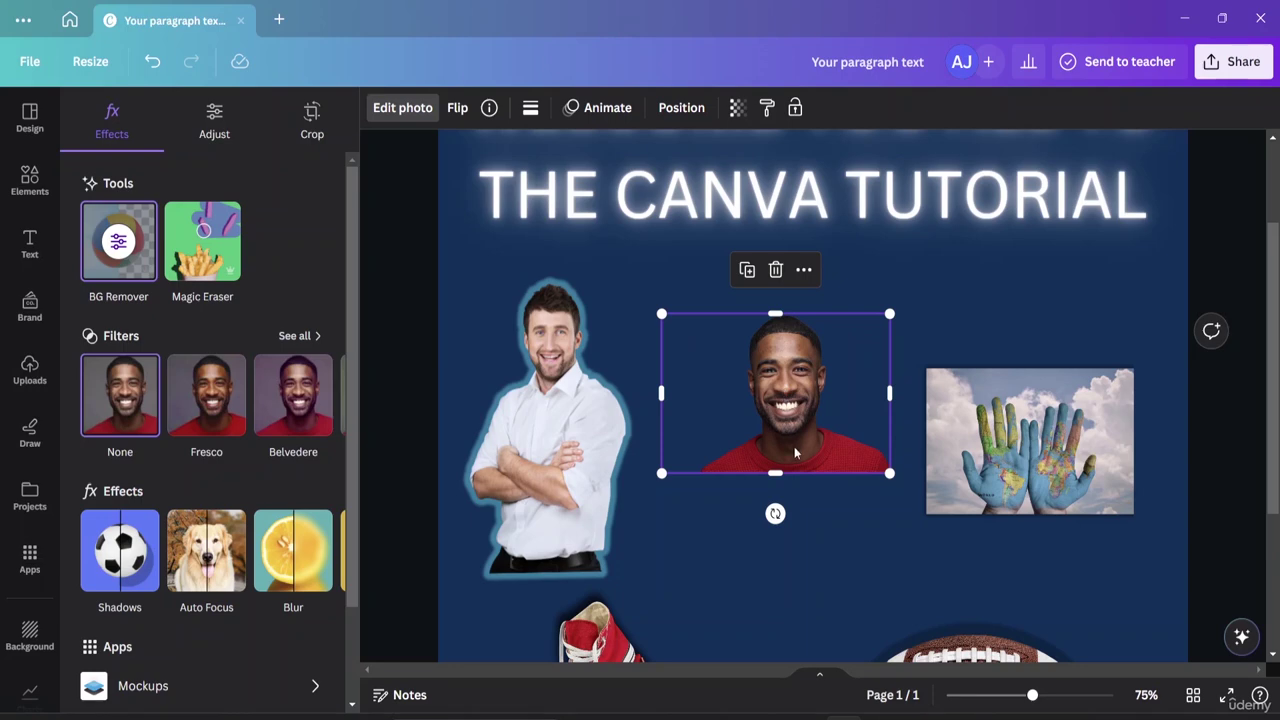
left_click_drag(830, 453, 820, 397)
left_click(806, 513)
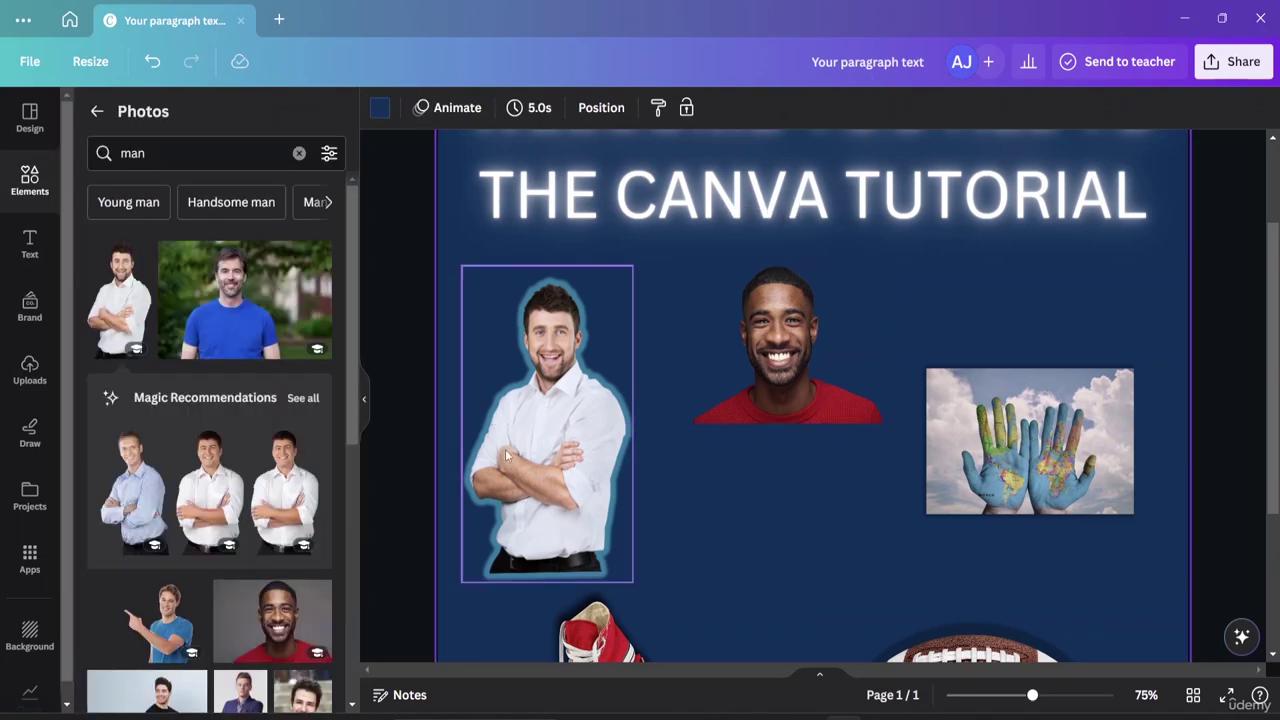
Move the photos of the red-sweater man, the painted hands and the white-shirted man up so they overlap the heading text
scroll(185, 550, "down", 4)
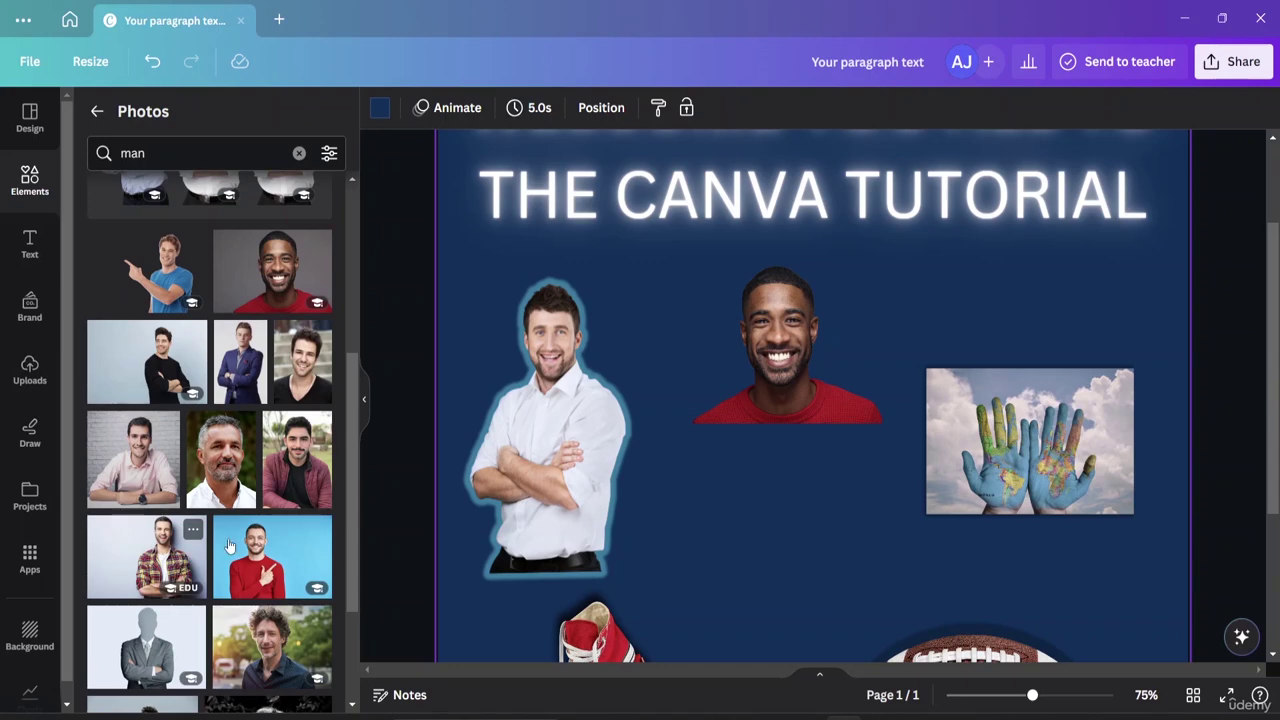
scroll(680, 440, "down", 5)
scroll(704, 440, "up", 5)
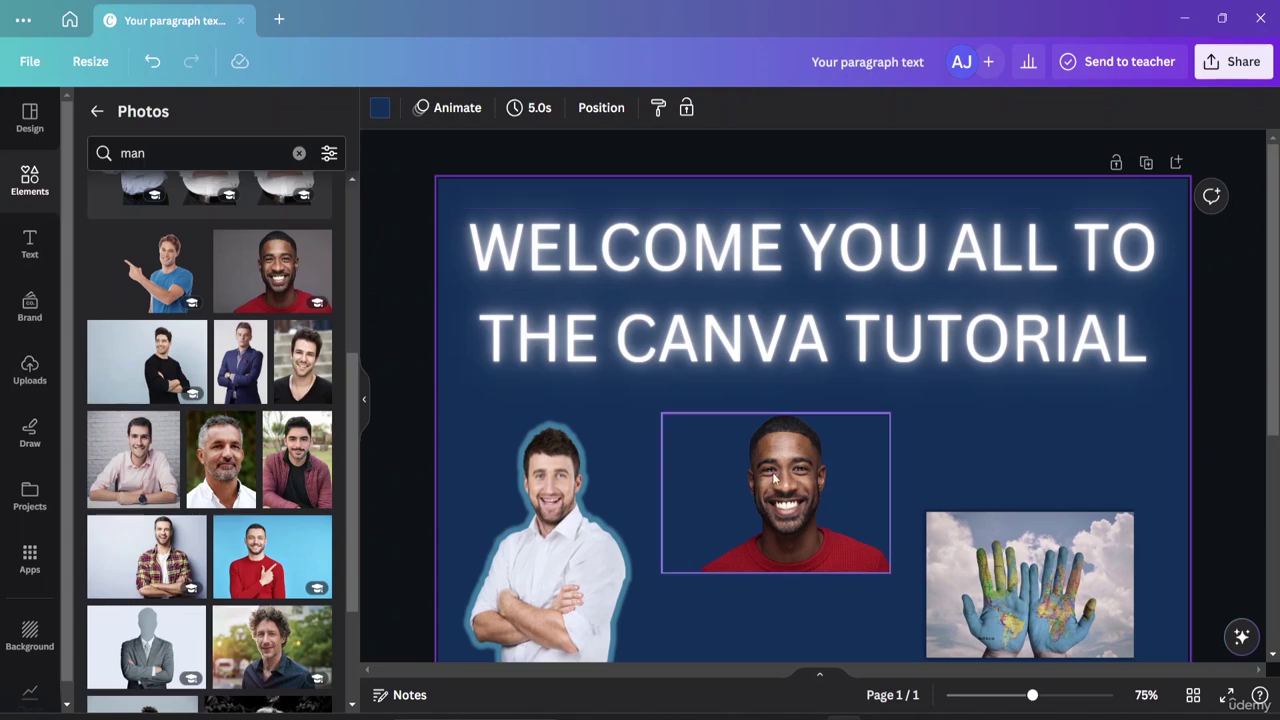
left_click_drag(773, 480, 779, 278)
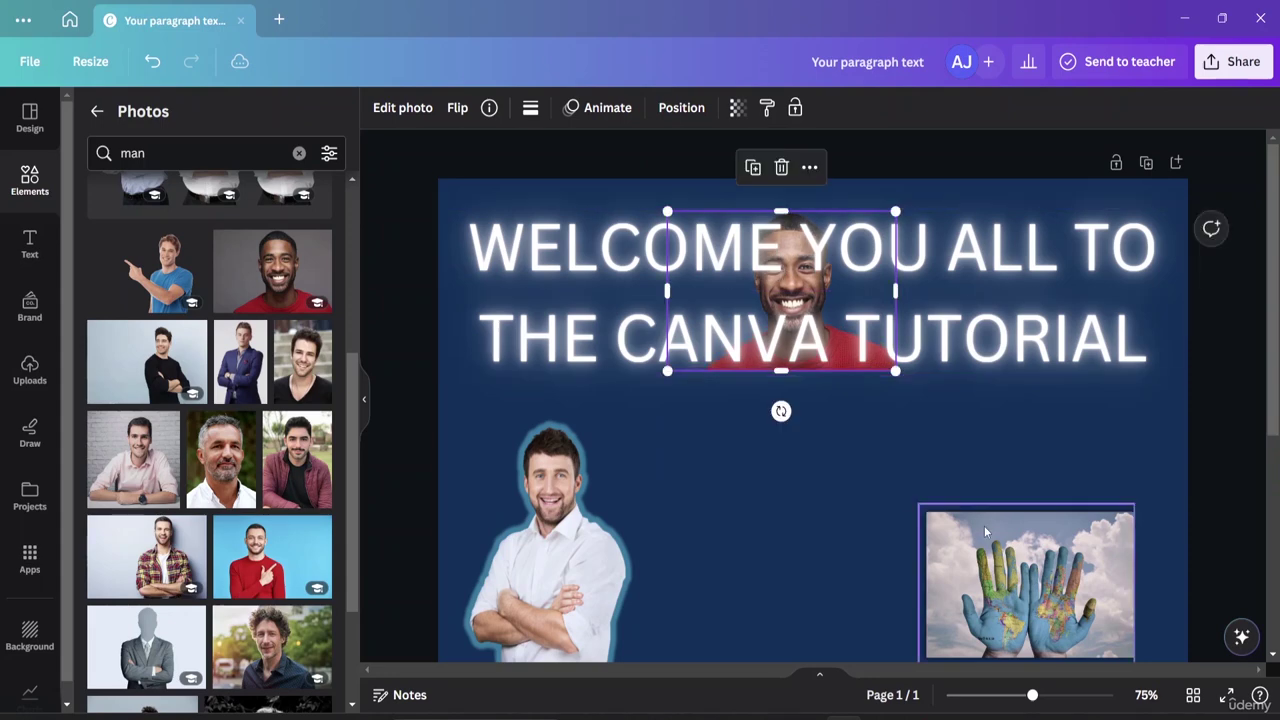
left_click_drag(985, 532, 773, 260)
left_click(760, 300)
left_click_drag(512, 554, 915, 264)
Move the red sneakers from the lower part of the page up onto the start of the heading text, and deselect them
scroll(677, 486, "down", 5)
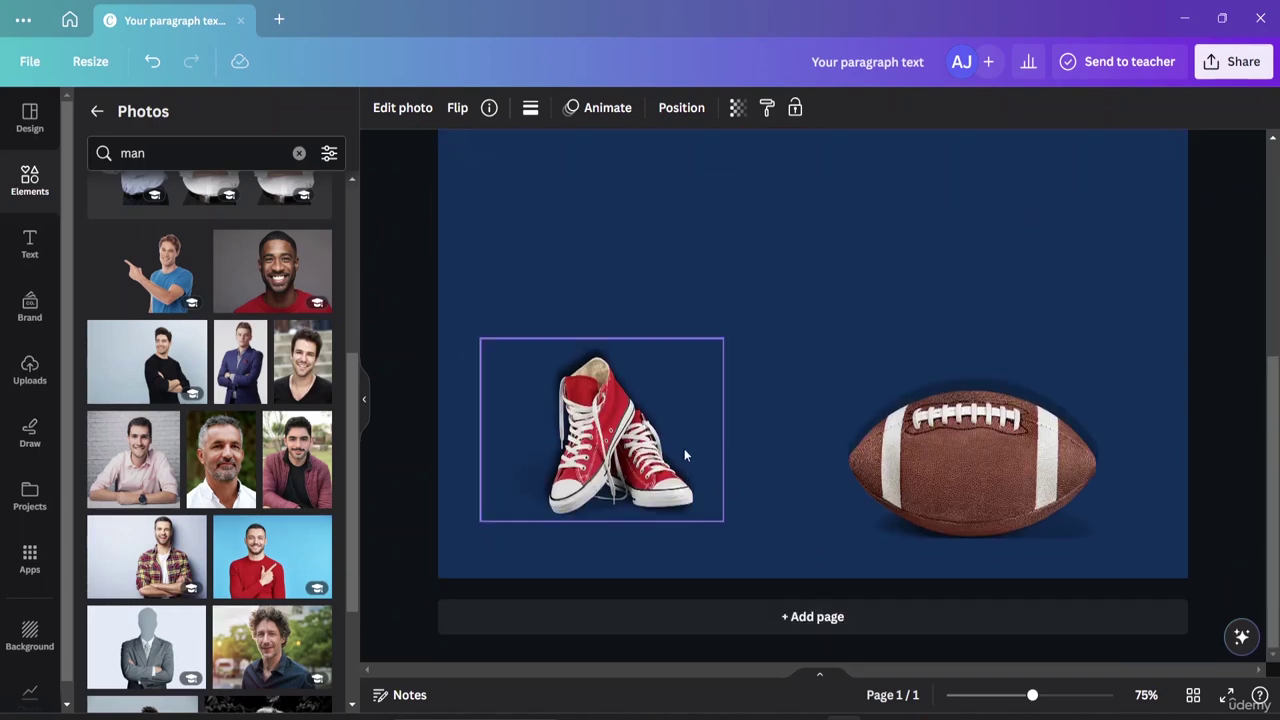
left_click_drag(684, 455, 727, 153)
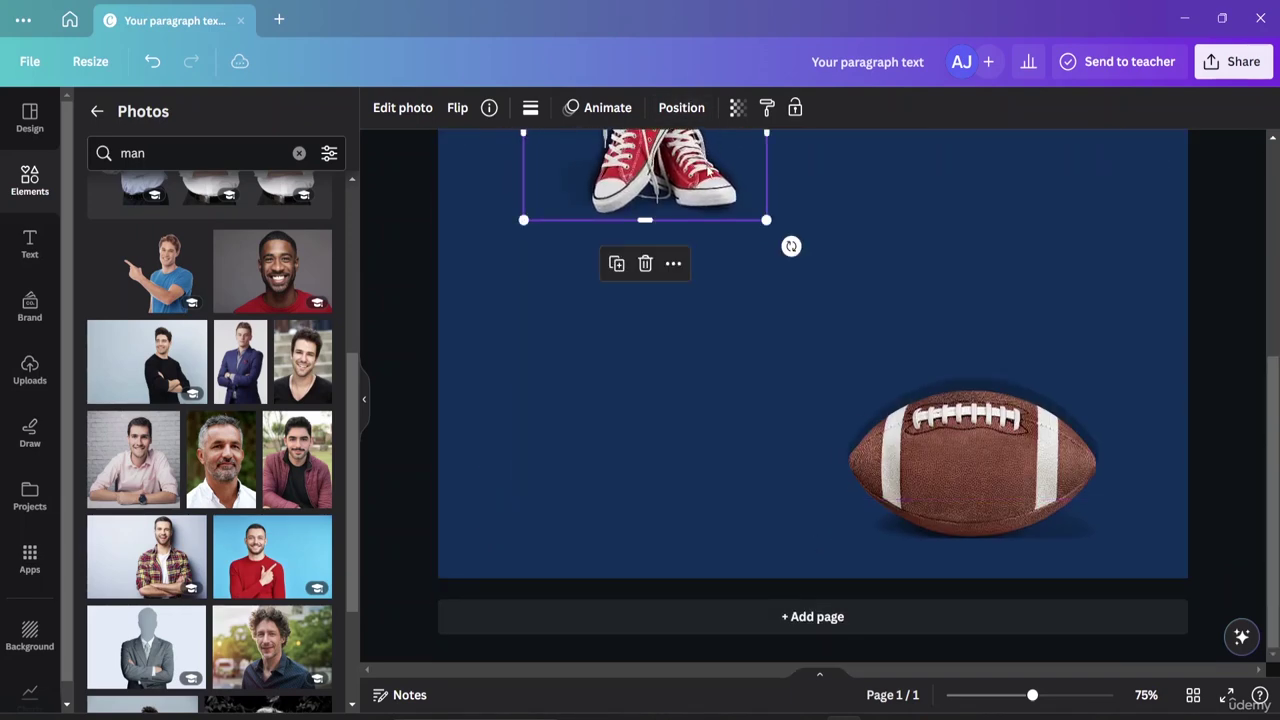
scroll(707, 172, "up", 3)
left_click_drag(632, 405, 602, 172)
scroll(844, 420, "up", 2)
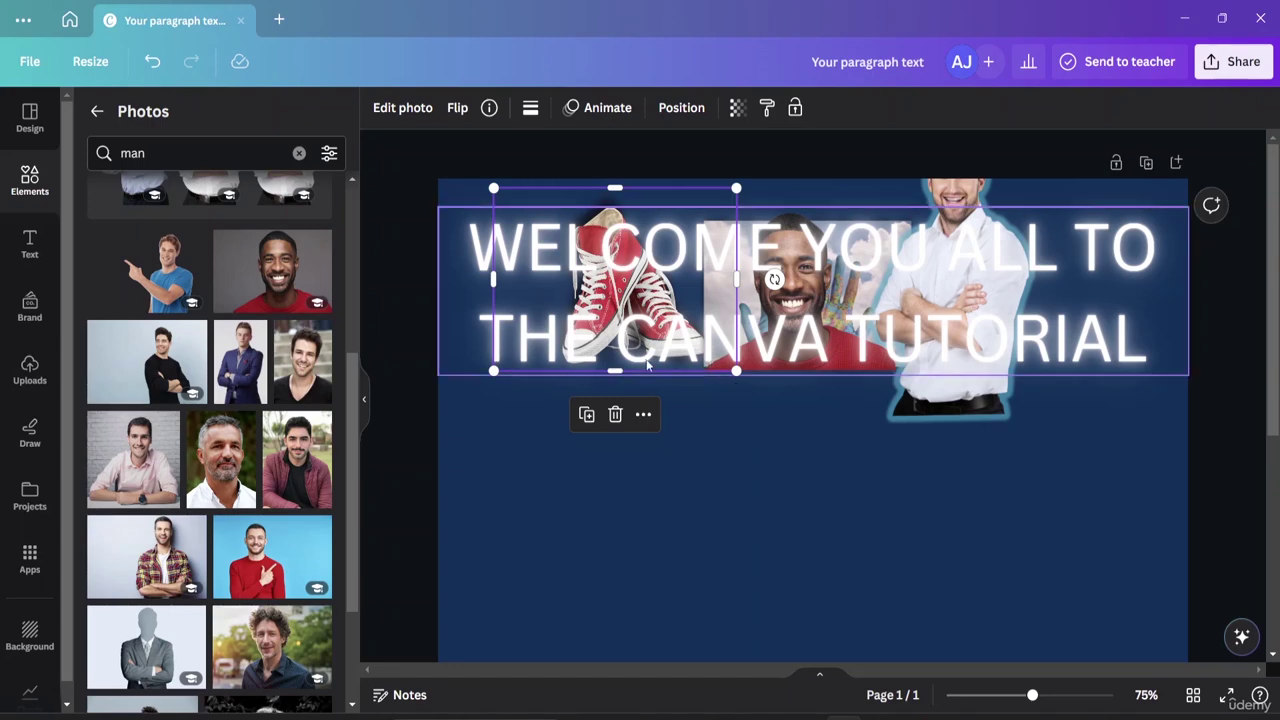
key("Escape")
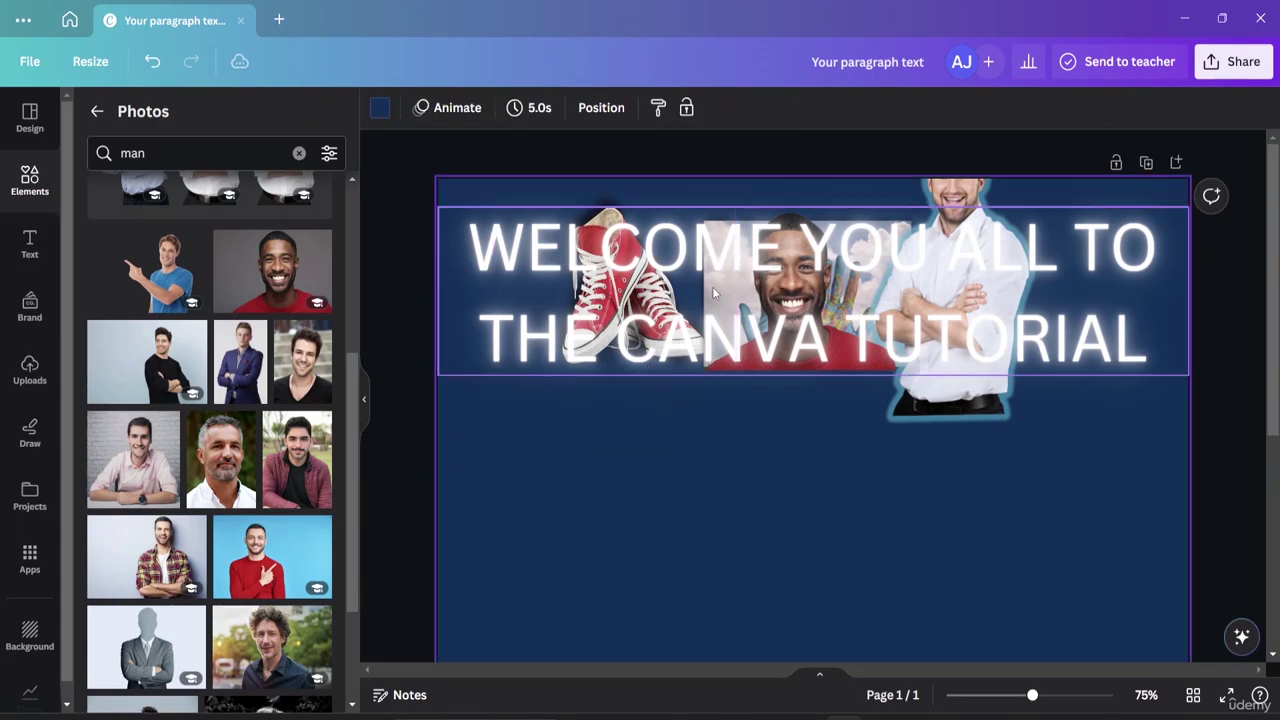
Try selecting the red-sweater man's photo and the sneakers directly where they overlap the heading
left_click(719, 291)
left_click(753, 299)
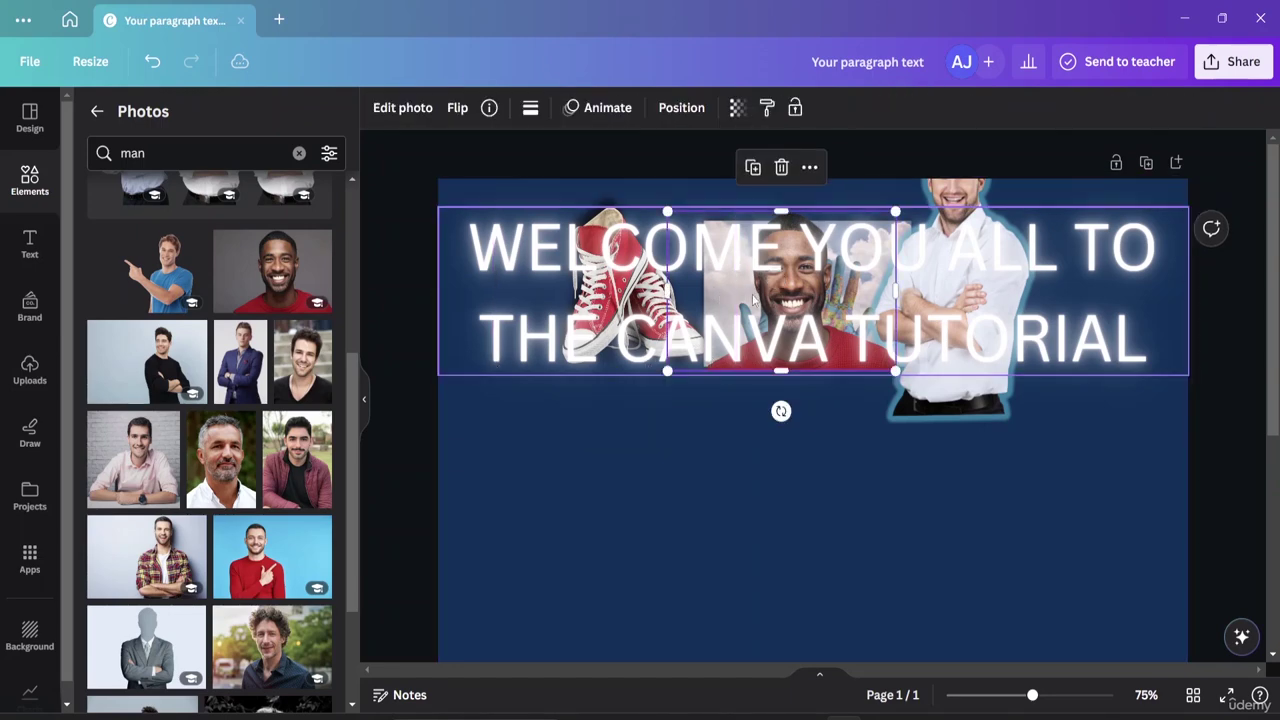
left_click(622, 287)
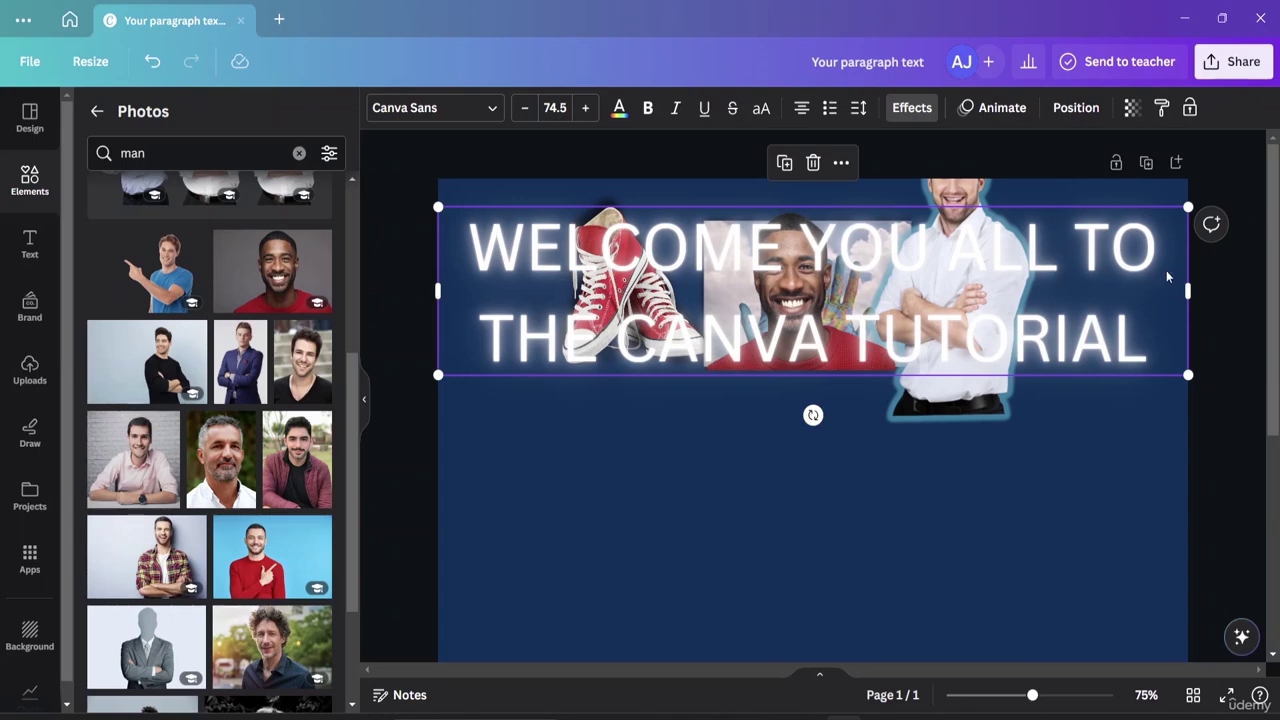
left_click(820, 298)
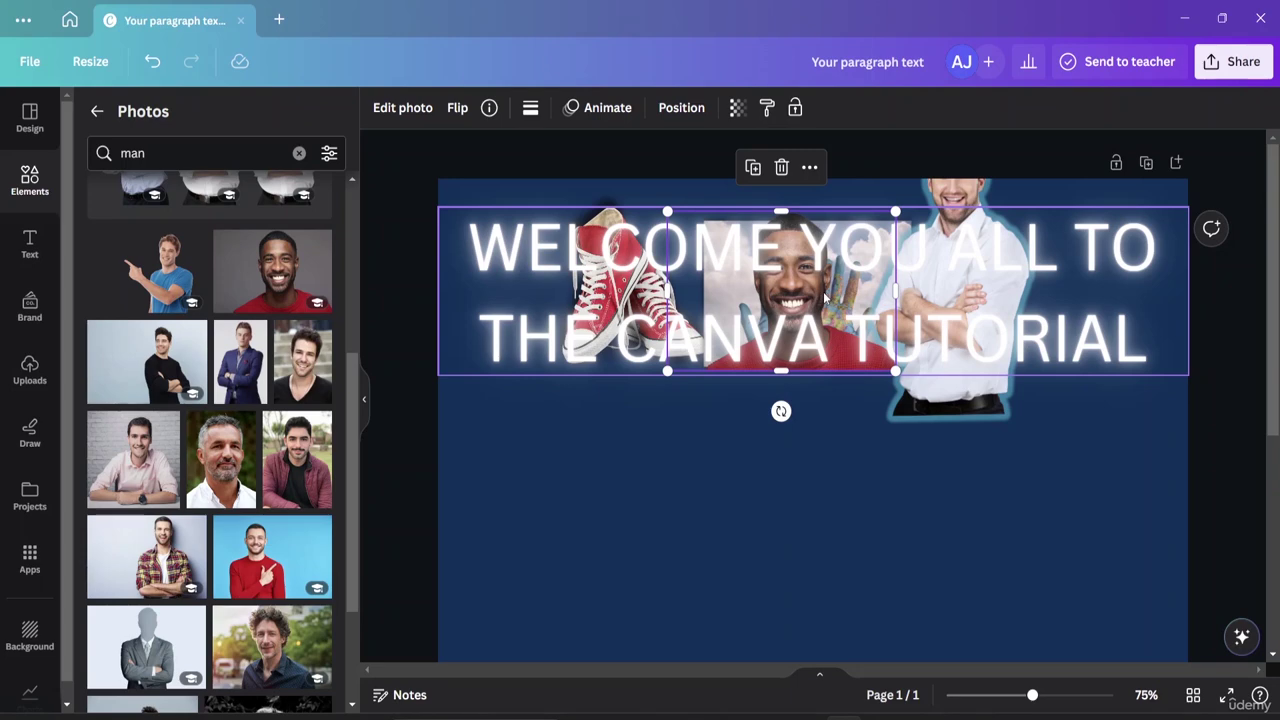
Cycle the selection through the layers stacked at the red-sweater man's face, including the painted hands and heading, and finish with nothing selected
left_click(824, 298, "ctrl")
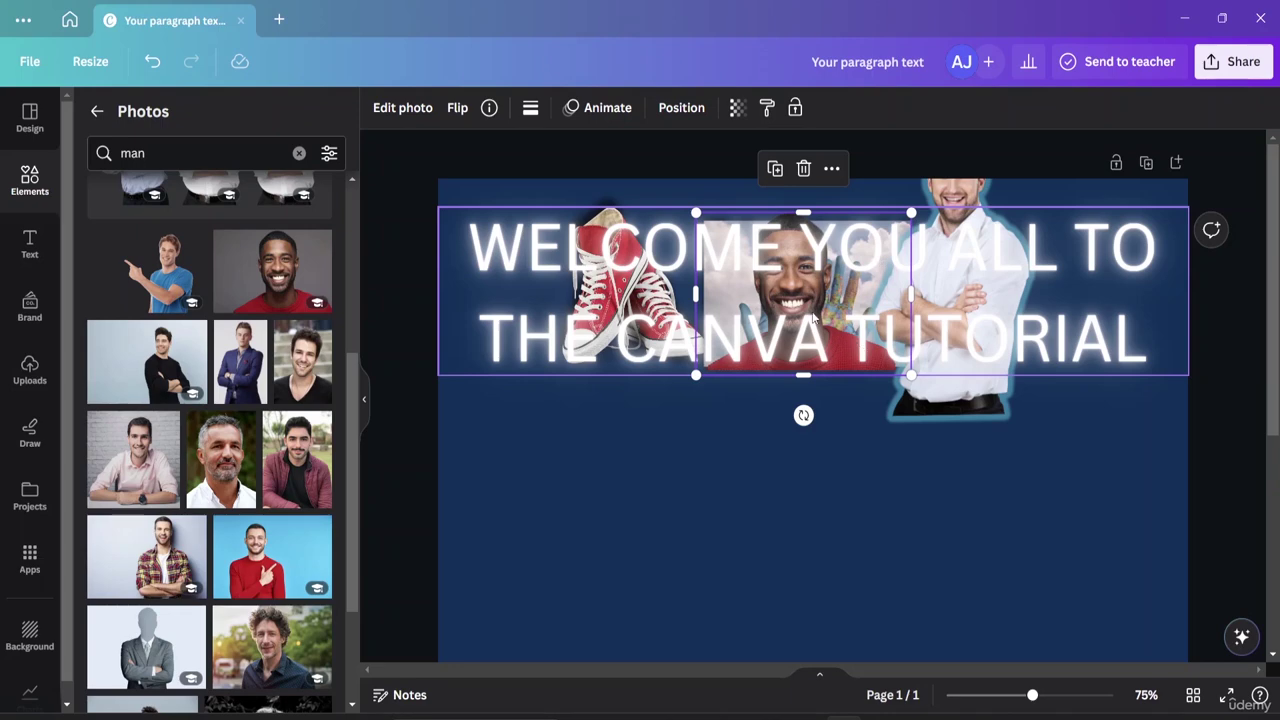
left_click(817, 298, "ctrl")
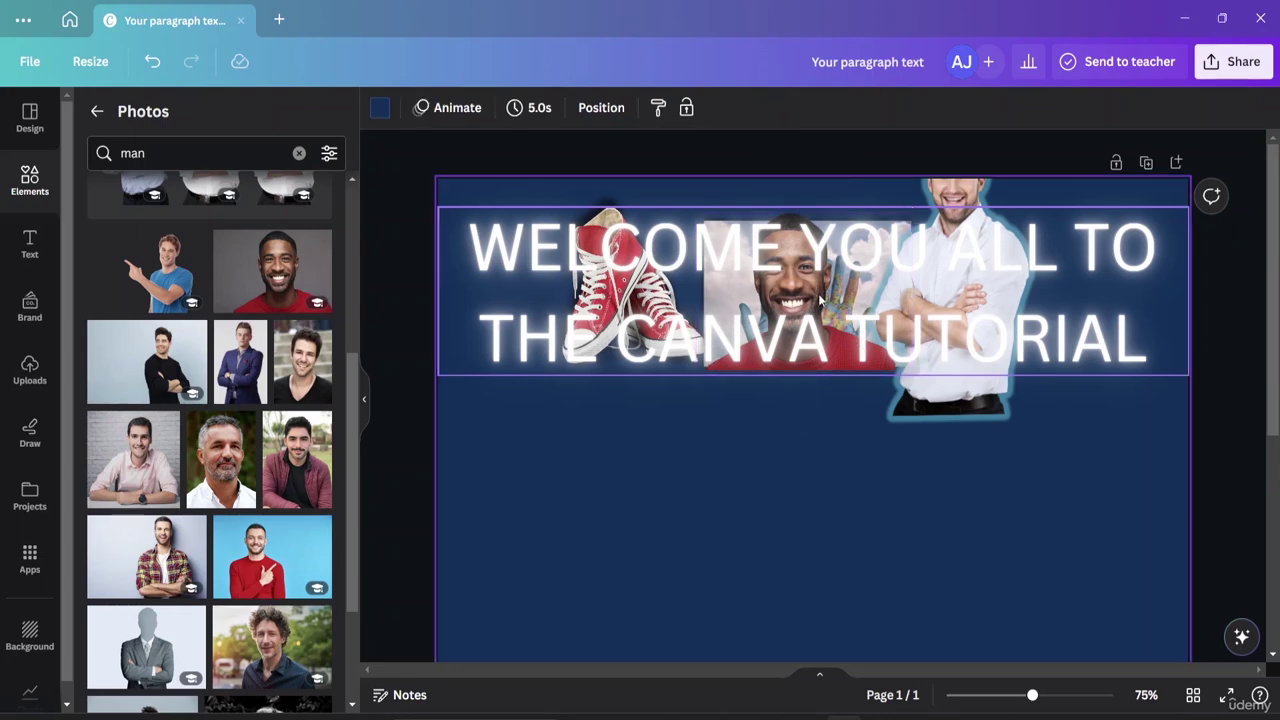
left_click(820, 298, "ctrl")
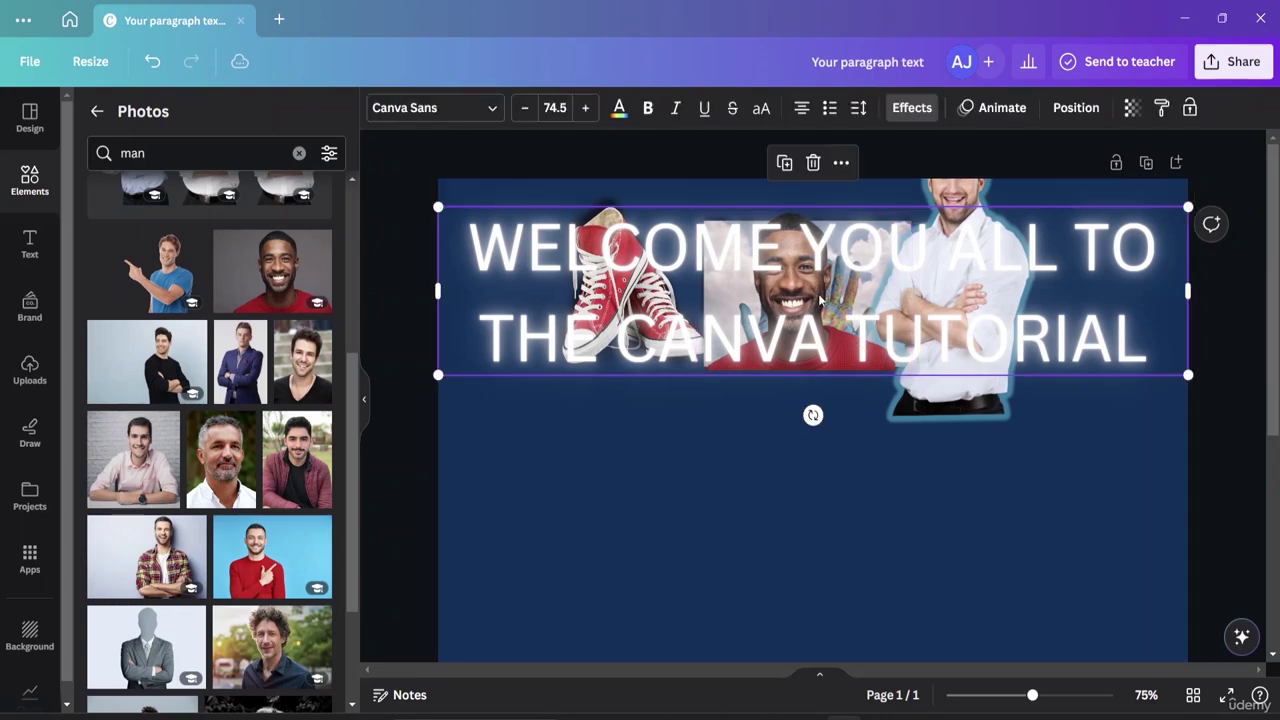
left_click(820, 298, "ctrl")
left_click(820, 298, "ctrl")
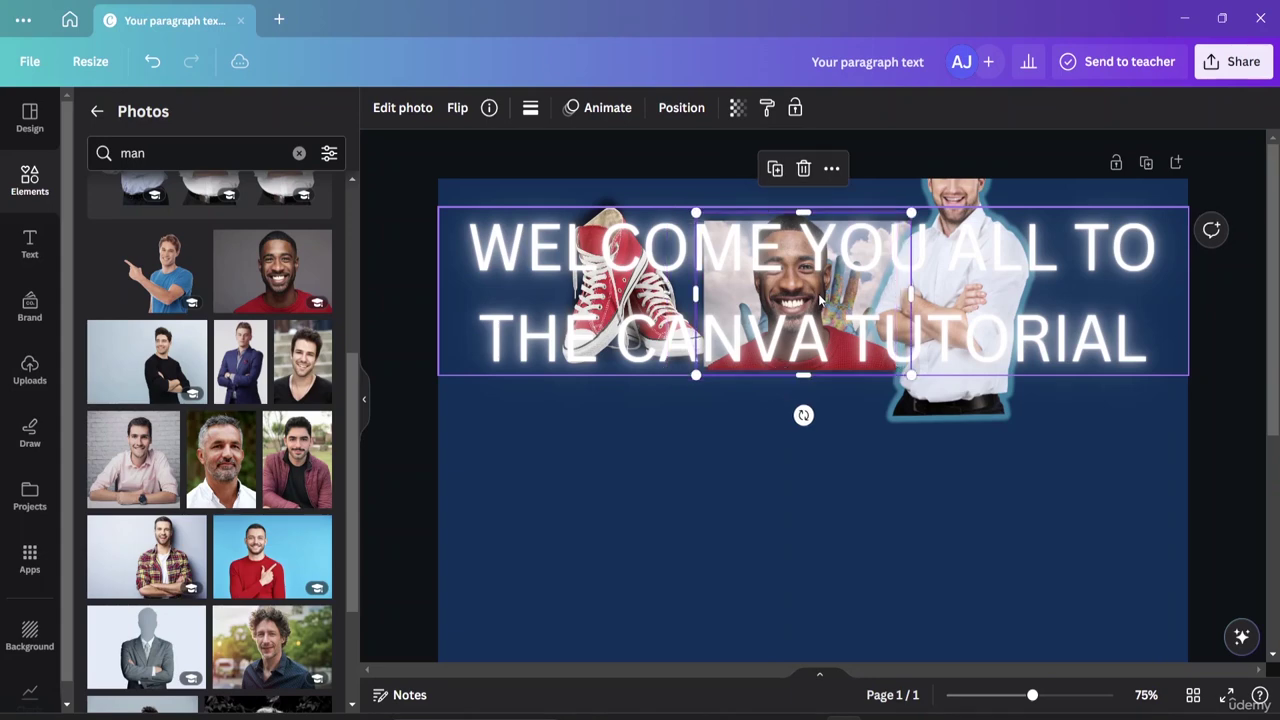
left_click(820, 298, "ctrl")
left_click(820, 298, "ctrl")
left_click(819, 297, "ctrl")
left_click(819, 297, "ctrl")
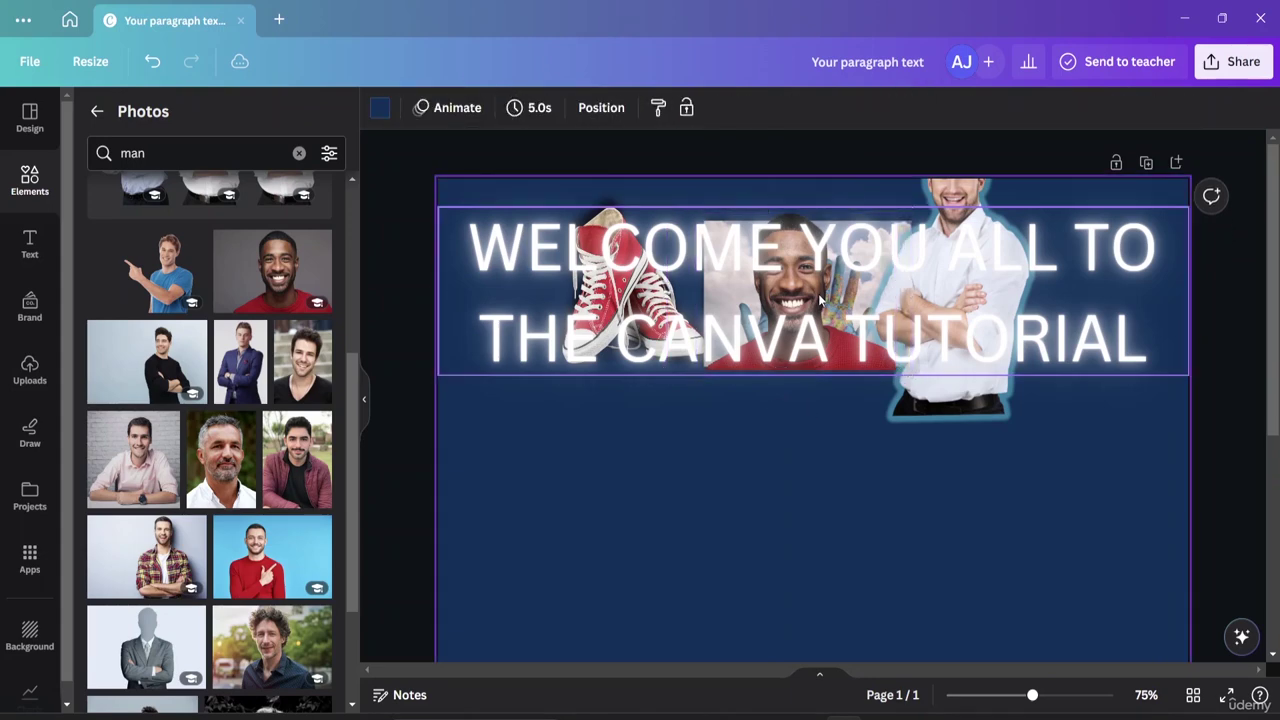
left_click(819, 297, "ctrl")
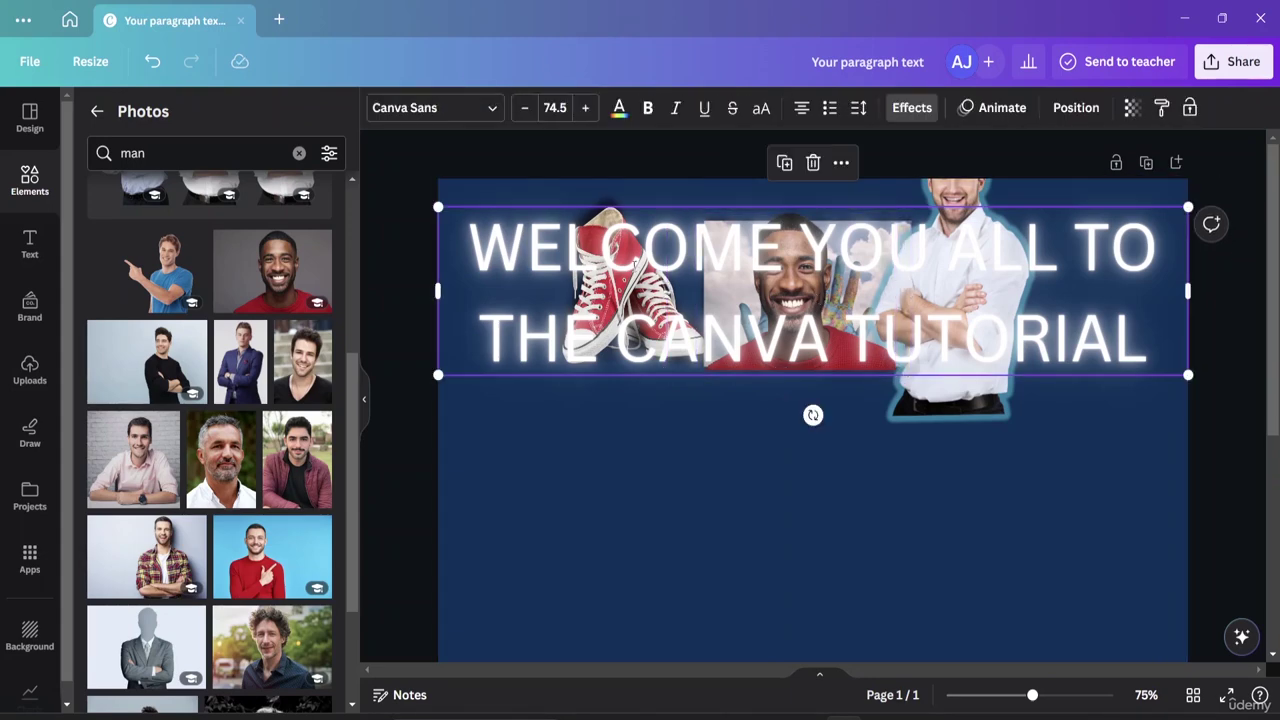
left_click(618, 262)
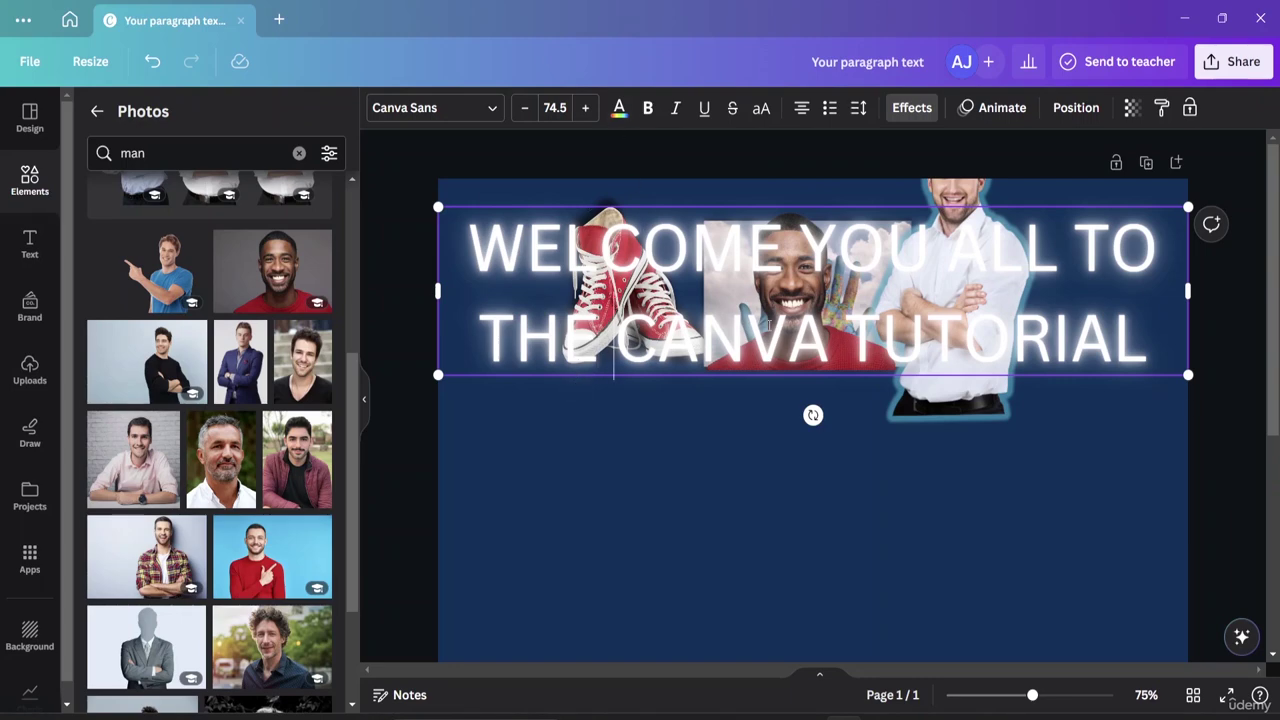
left_click(702, 478)
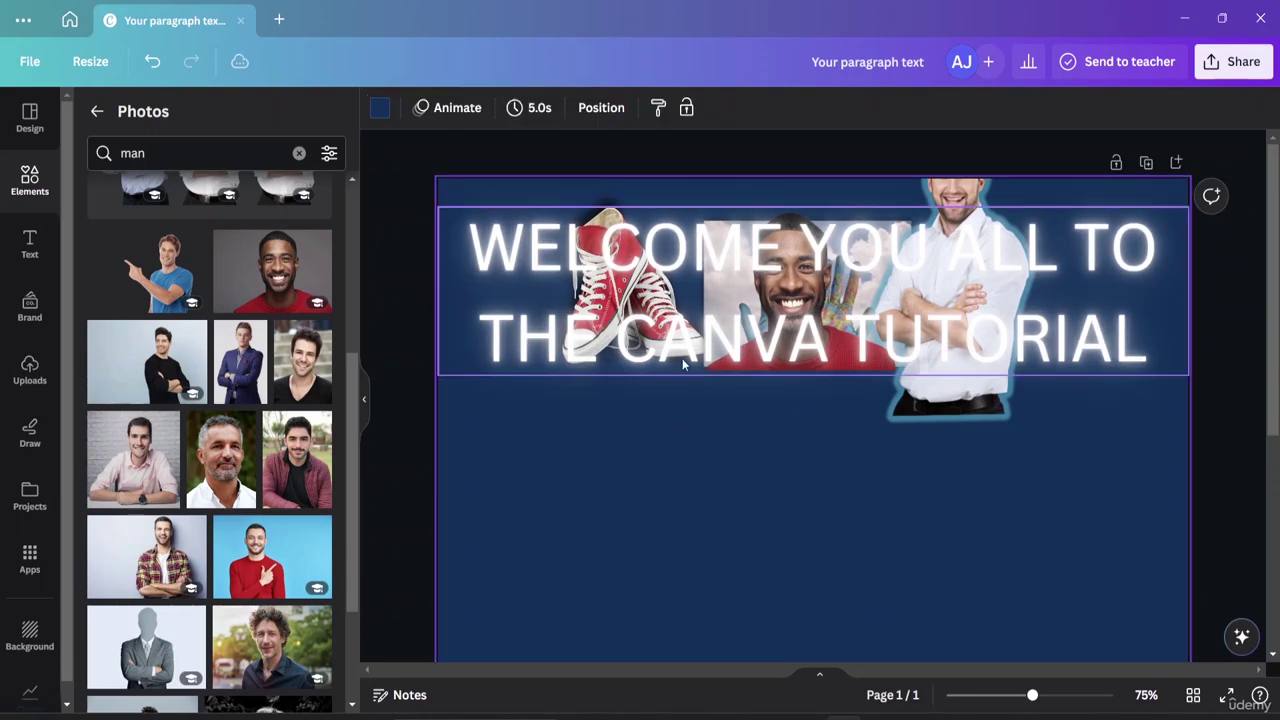
Cycle the selection through the layers behind the heading to the red sneakers and move them onto the empty area below its start
left_click(757, 300)
left_click(757, 297)
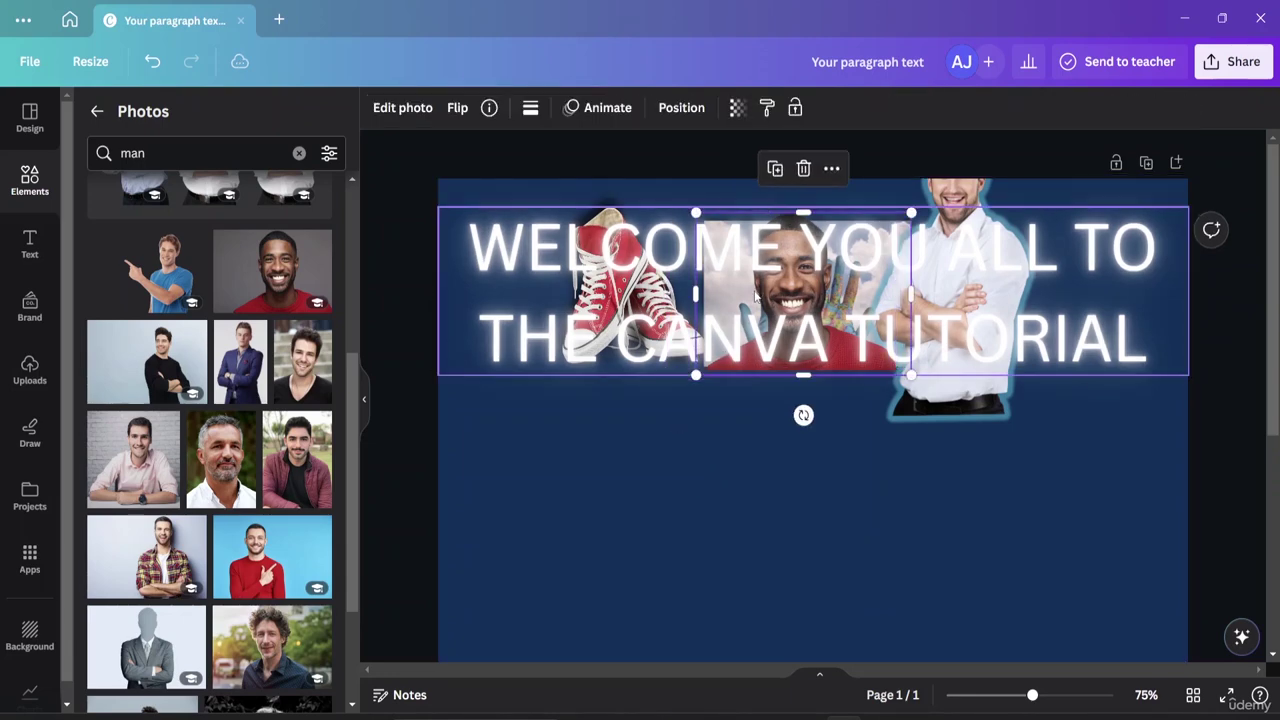
left_click(756, 297)
left_click(754, 297)
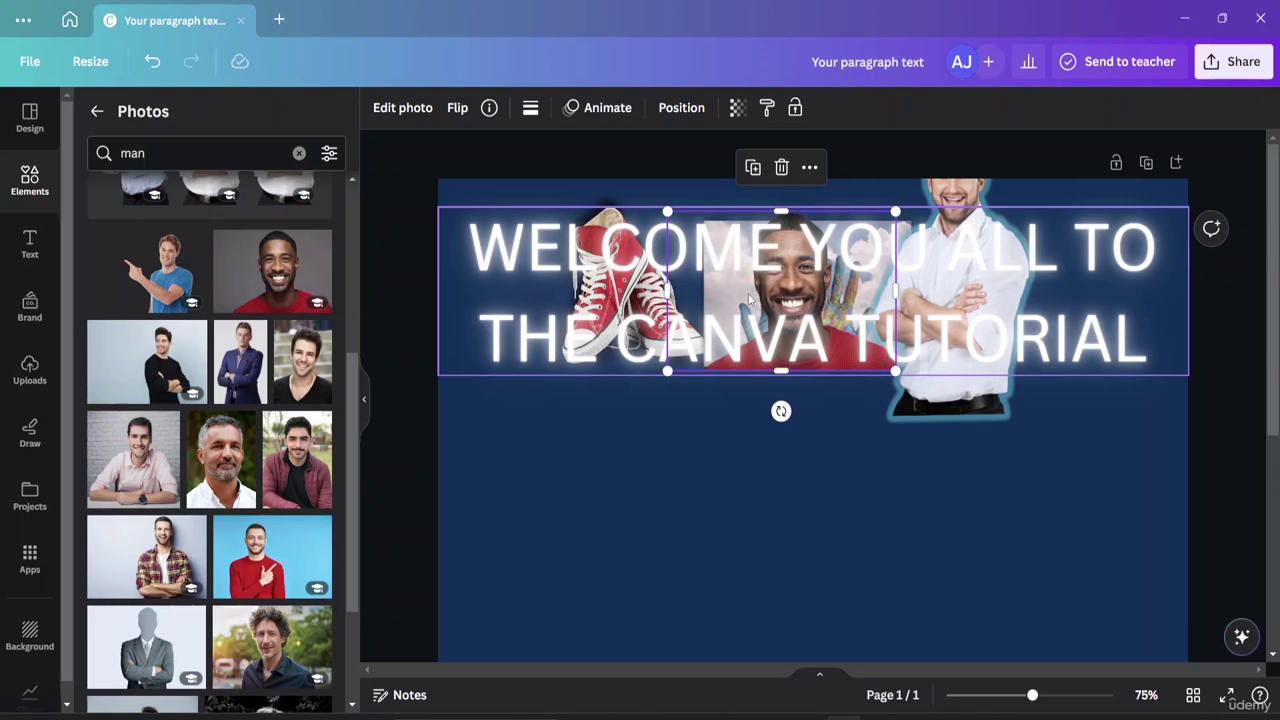
key("Tab")
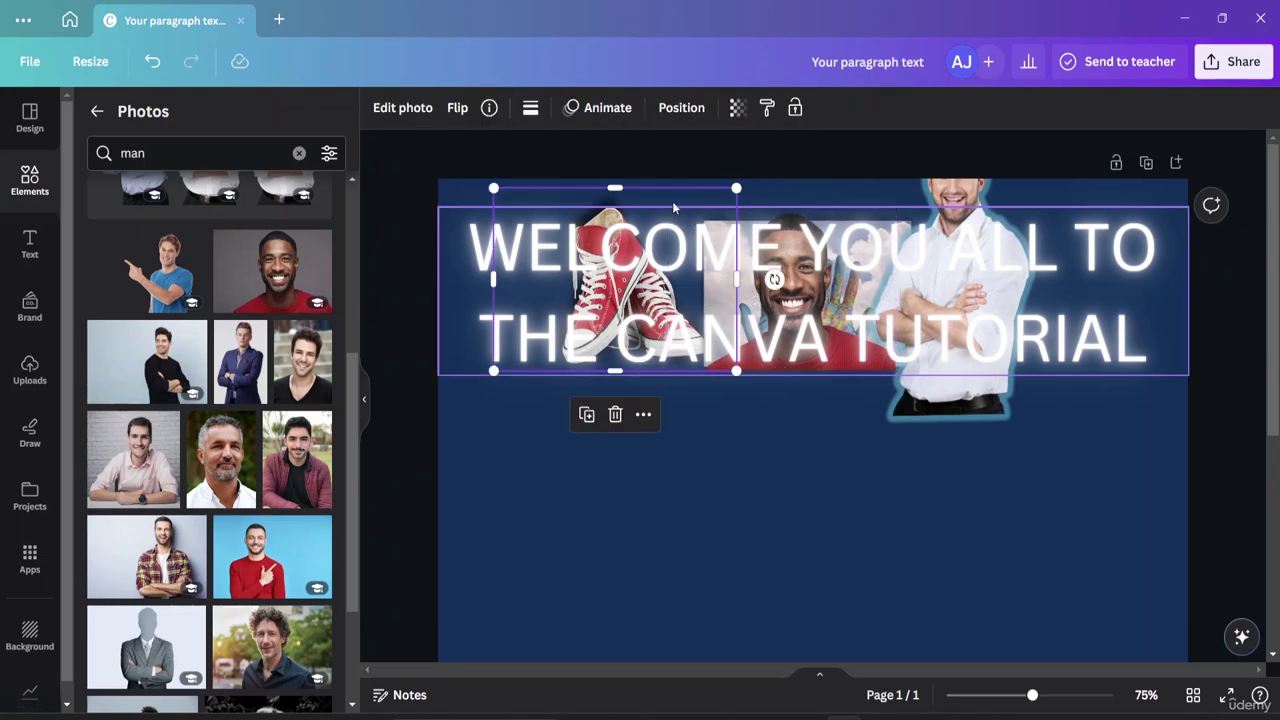
left_click_drag(694, 200, 674, 434)
Select the painted hands photo stacked behind the heading and move it below the text, beside the red sneakers
left_click(829, 320)
left_click(829, 340)
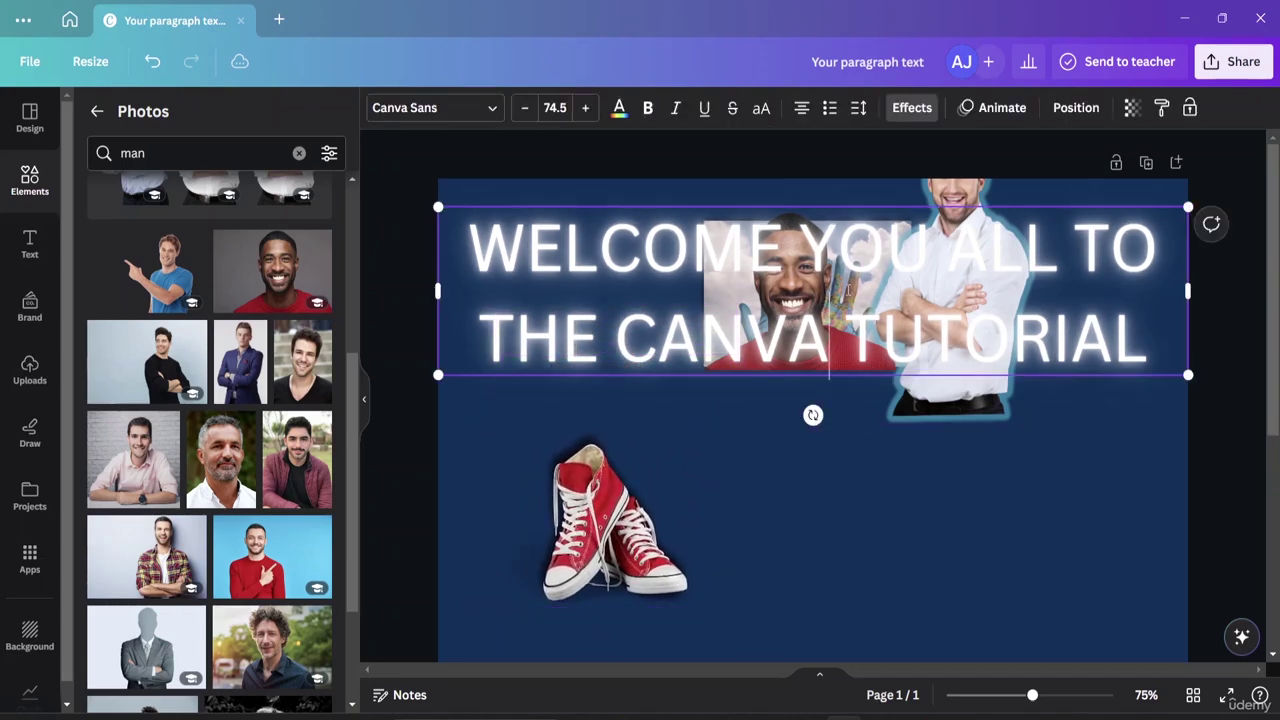
double_click(870, 250)
left_click(908, 502)
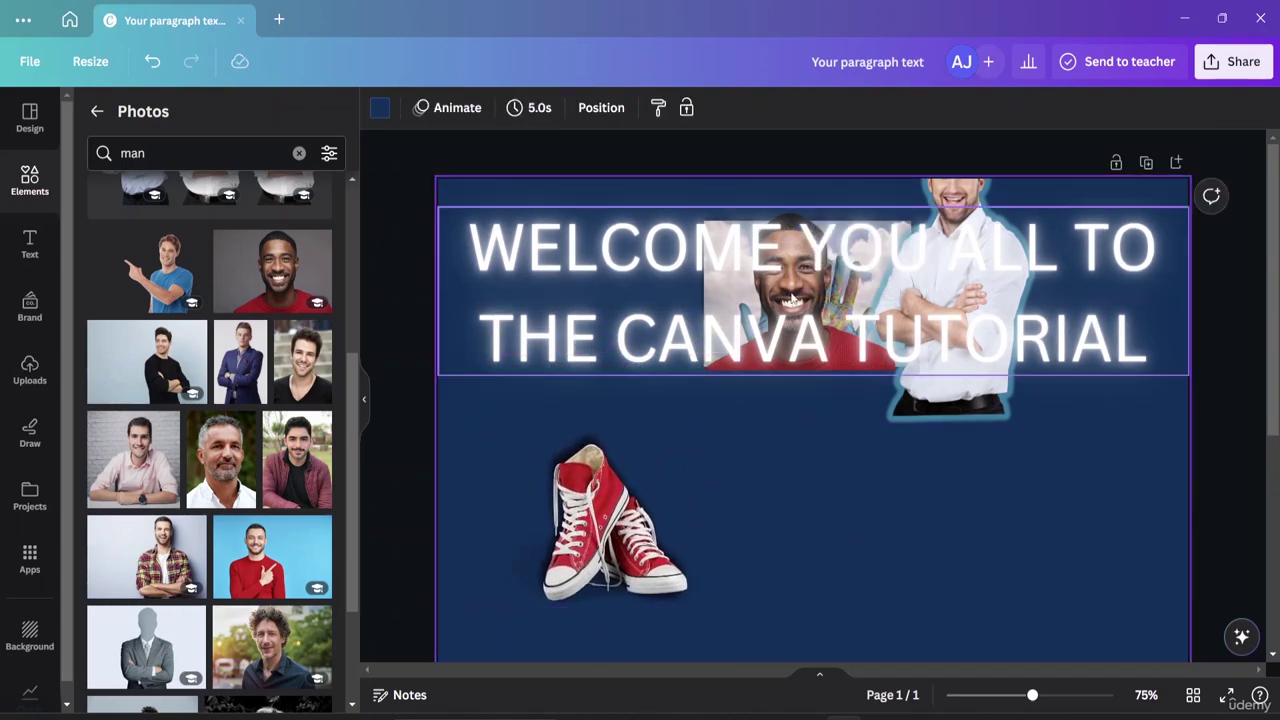
left_click(826, 352)
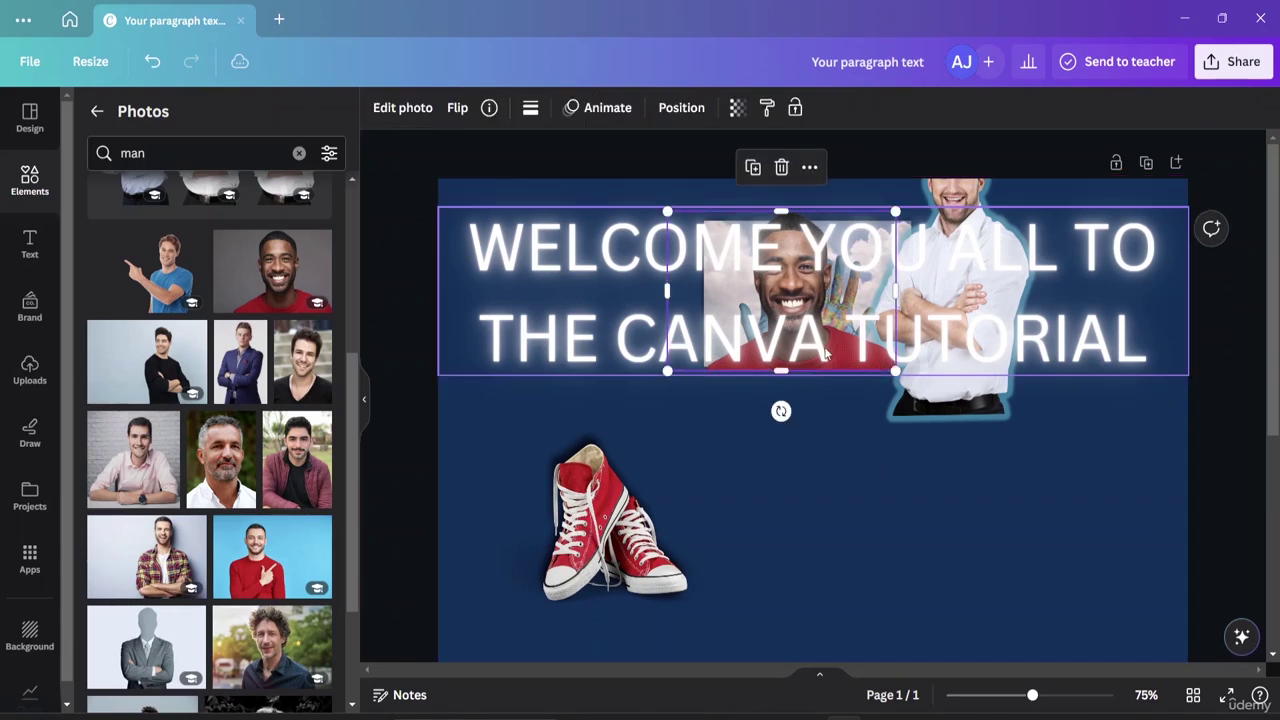
left_click_drag(826, 352, 877, 535)
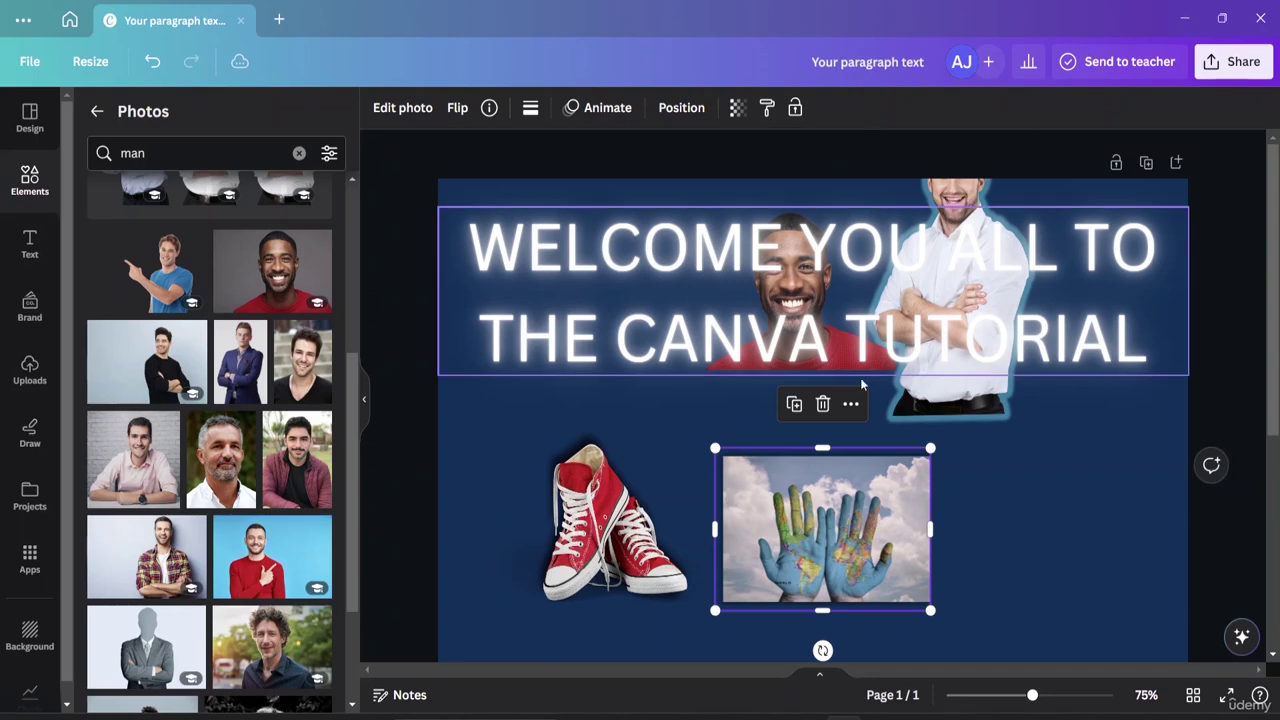
Select the red-sweater man's photo behind the heading and move it into the row below, to the right of the painted hands
left_click(820, 335)
left_click(850, 358)
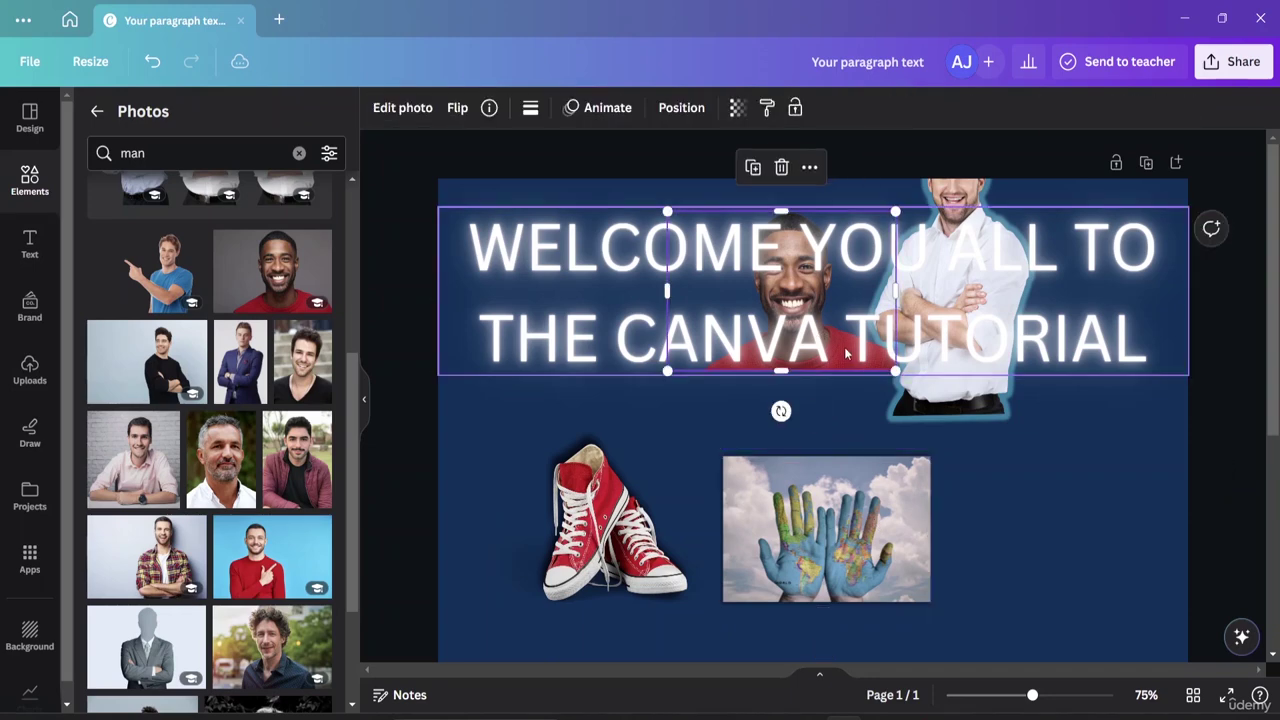
left_click_drag(846, 354, 1150, 578)
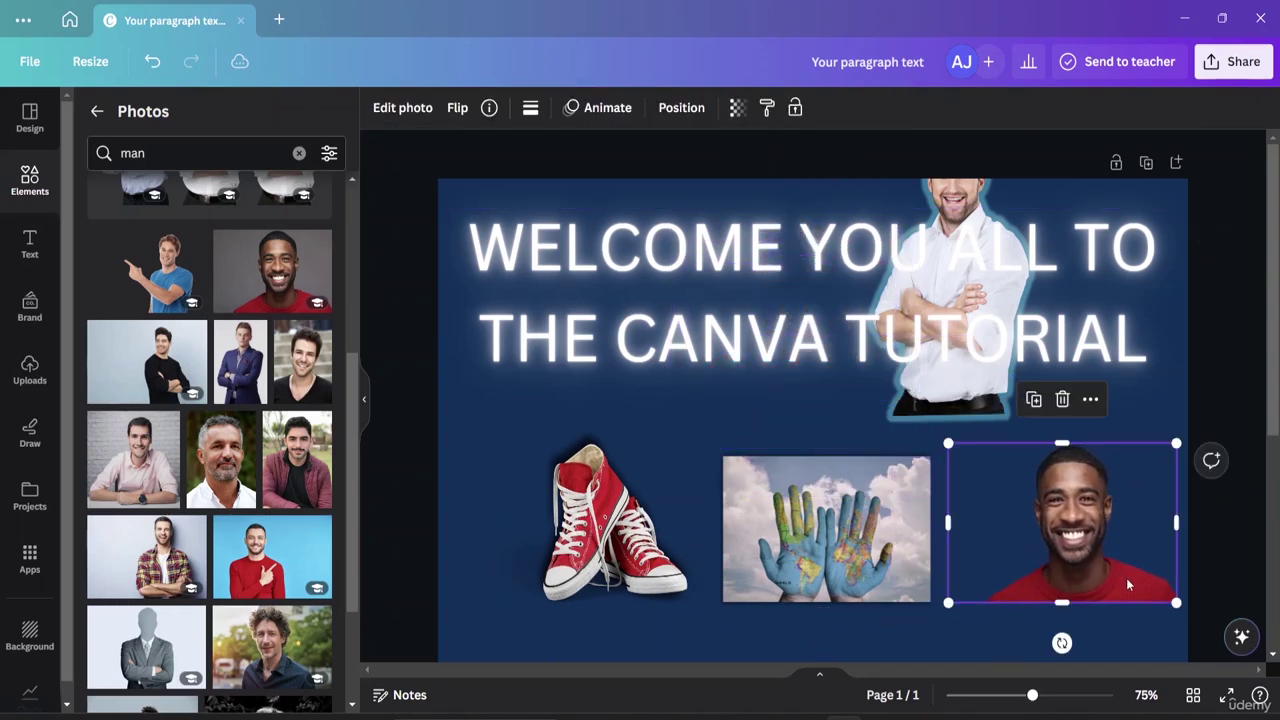
Move the white-shirted man's photo off the heading to the free area beneath the red sneakers, beside the football
left_click_drag(962, 410, 544, 625)
key("ctrl+minus")
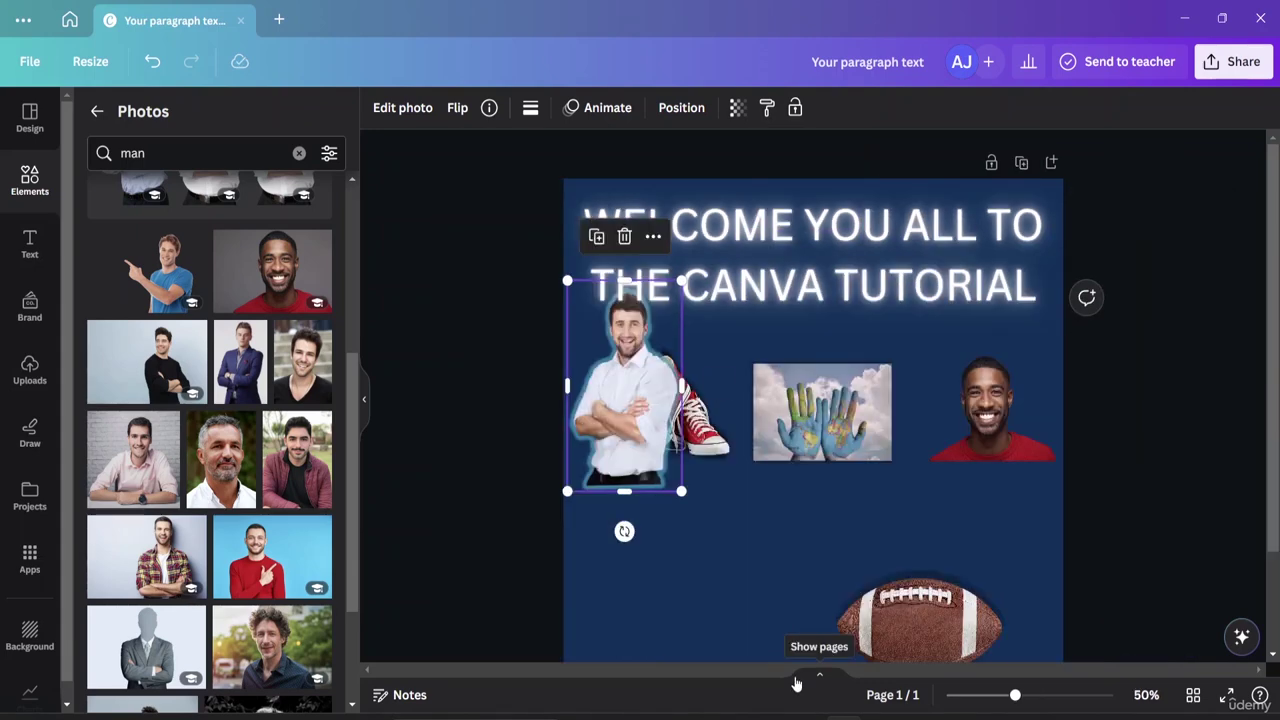
left_click_drag(642, 354, 708, 548)
scroll(853, 425, "down", 2)
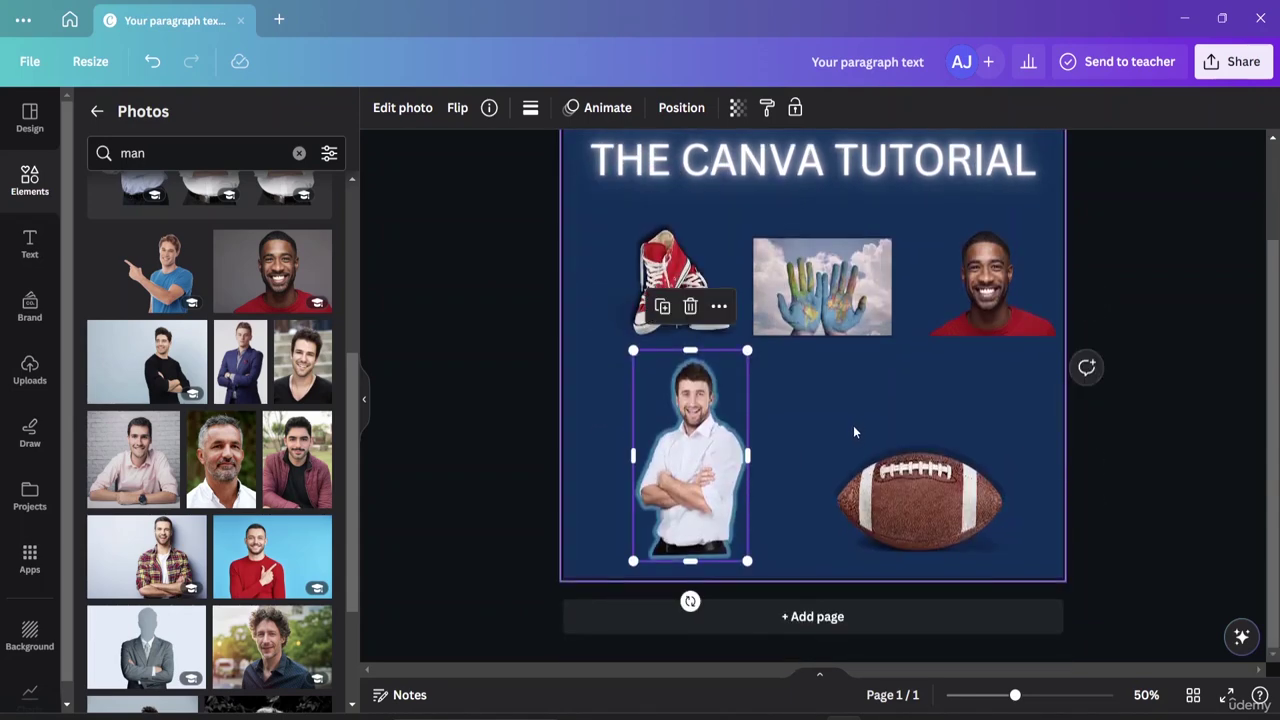
Nudge the painted hands photo slightly up and to the right between the sneakers and the red-sweater man, and deselect it
scroll(853, 425, "up", 2)
left_click_drag(829, 402, 843, 395)
left_click(908, 503)
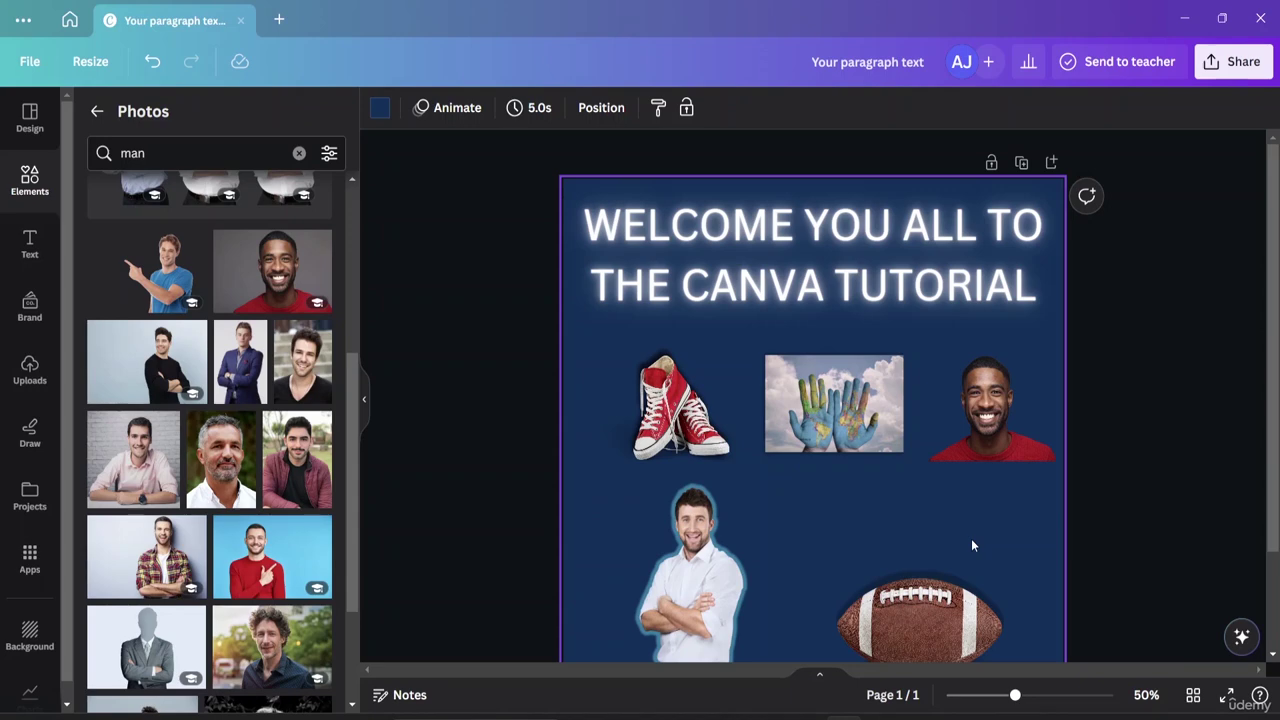
scroll(971, 545, "down", 1)
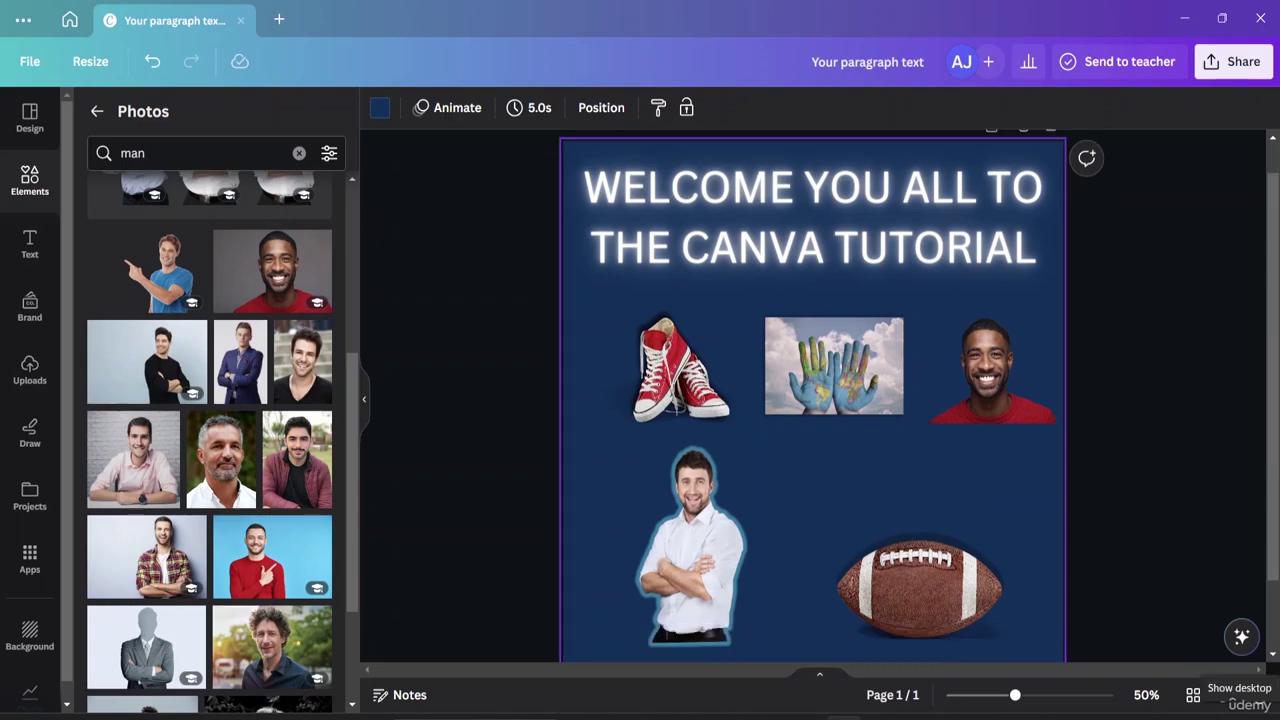